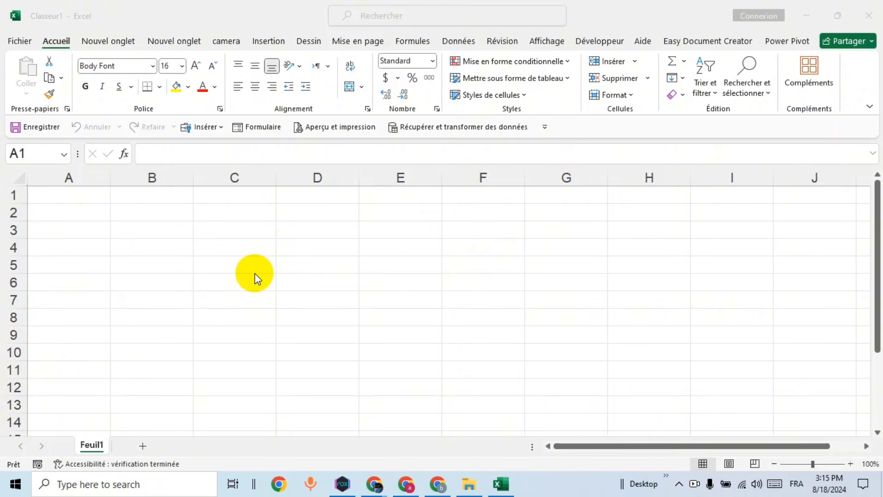
Step: Type the labels Code in B6, Nom in B8 and Prénom in B10
{"action": "left_click", "coordinate": [178, 280]}
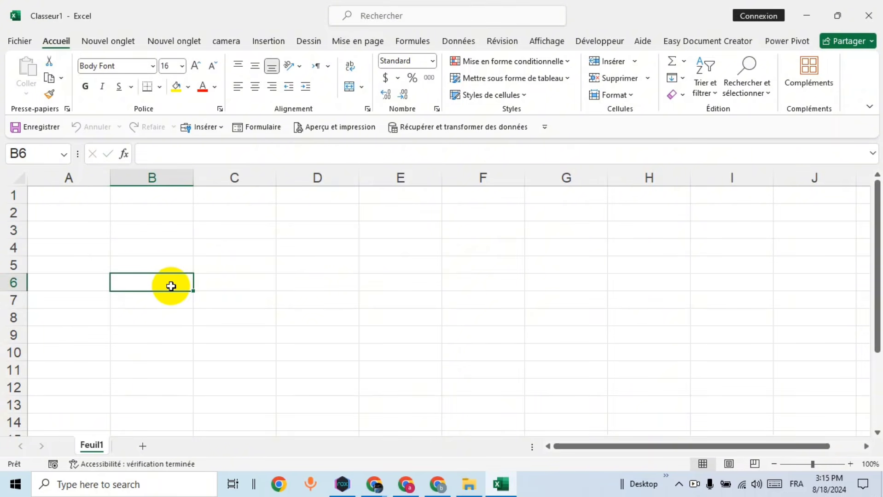
{"action": "type", "text": "Code"}
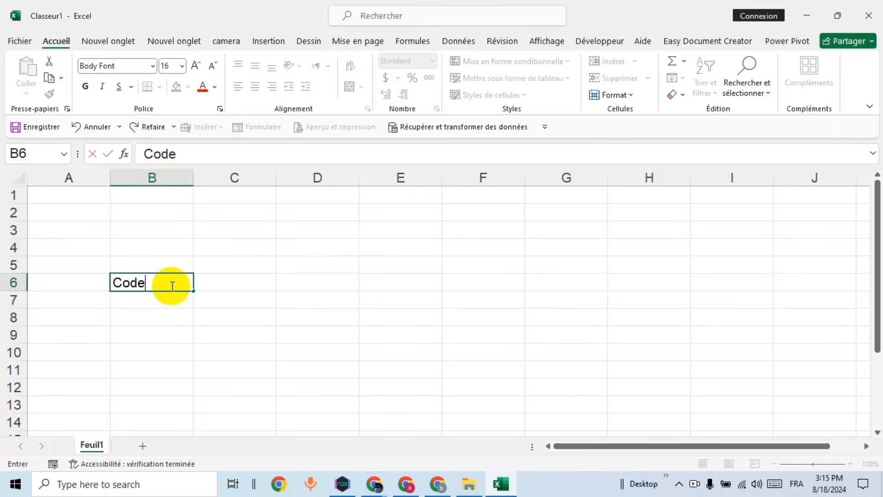
{"action": "left_click", "coordinate": [166, 319]}
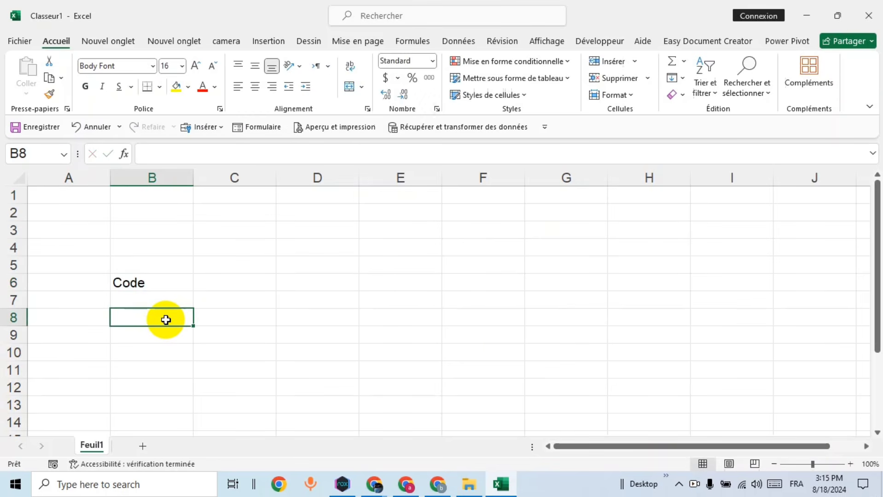
{"action": "type", "text": "P"}
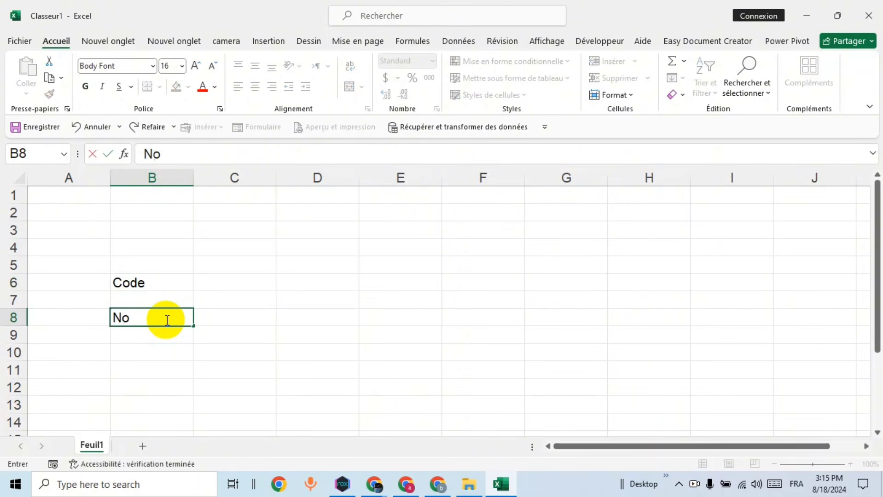
{"action": "type", "text": "om"}
{"action": "key", "text": "Return"}
{"action": "key", "text": "Return"}
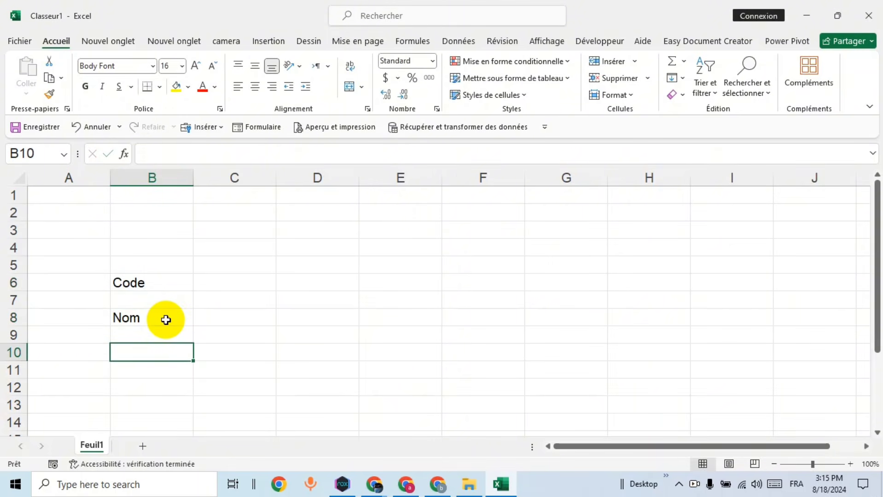
{"action": "type", "text": "Prénom"}
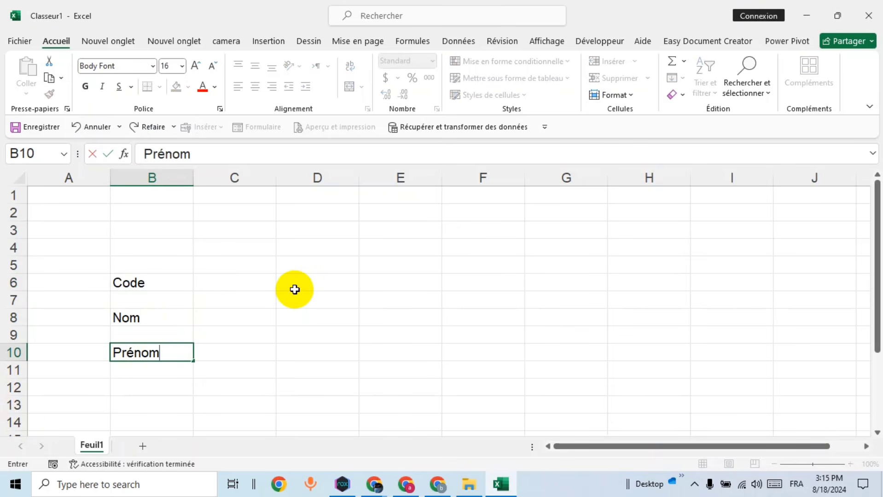
{"action": "left_click", "coordinate": [333, 283]}
Step: Shrink column D to a slim gap and enter sexe, E-mail and Adresse in E6, E8 and E10
{"action": "left_click", "coordinate": [380, 282]}
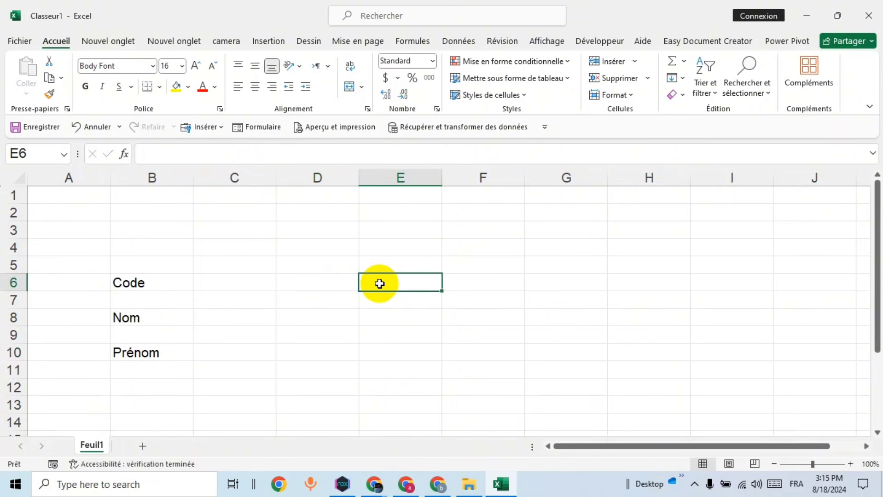
{"action": "left_click_drag", "start_coordinate": [356, 170], "coordinate": [299, 177]}
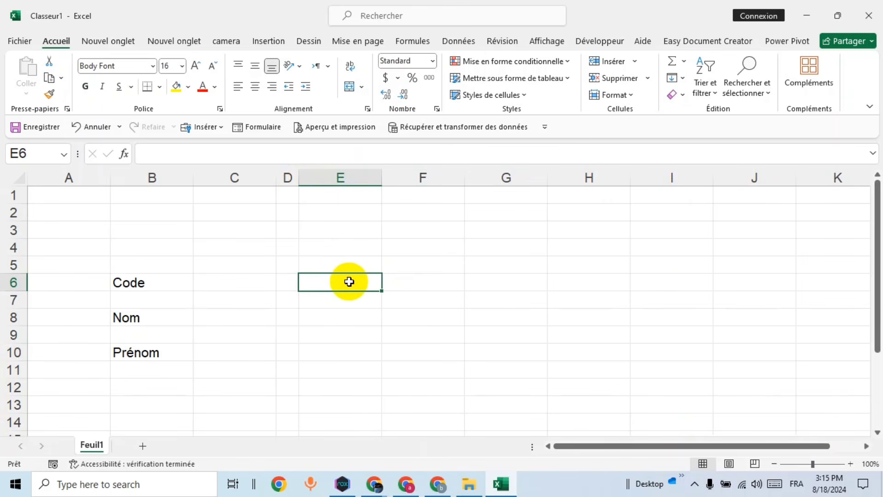
{"action": "type", "text": "sexe"}
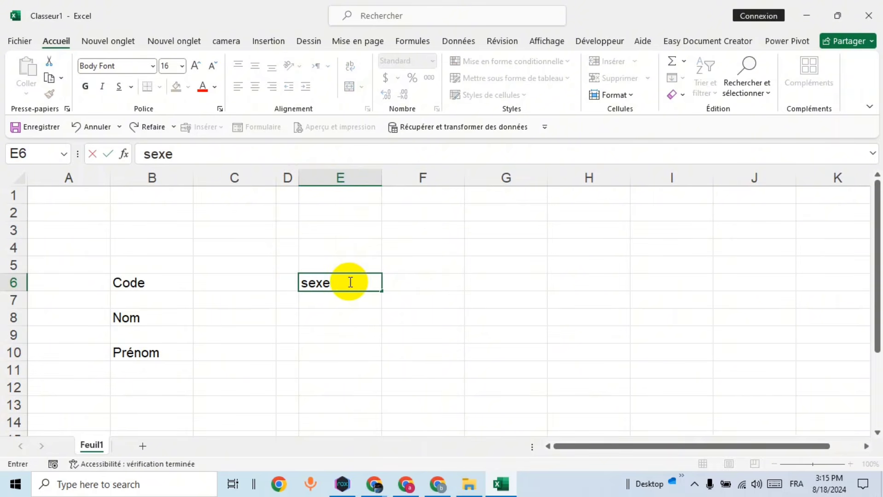
{"action": "left_click", "coordinate": [354, 315]}
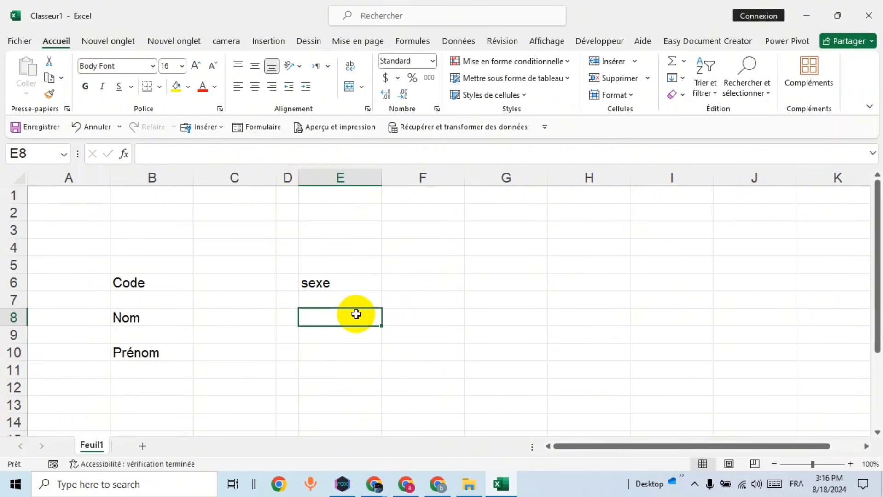
{"action": "type", "text": "E-mail"}
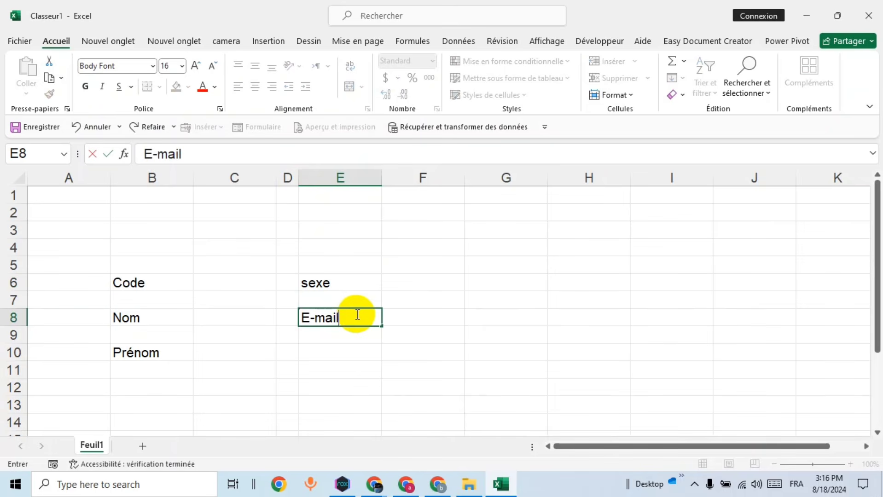
{"action": "left_click", "coordinate": [346, 358]}
{"action": "type", "text": "Adresse"}
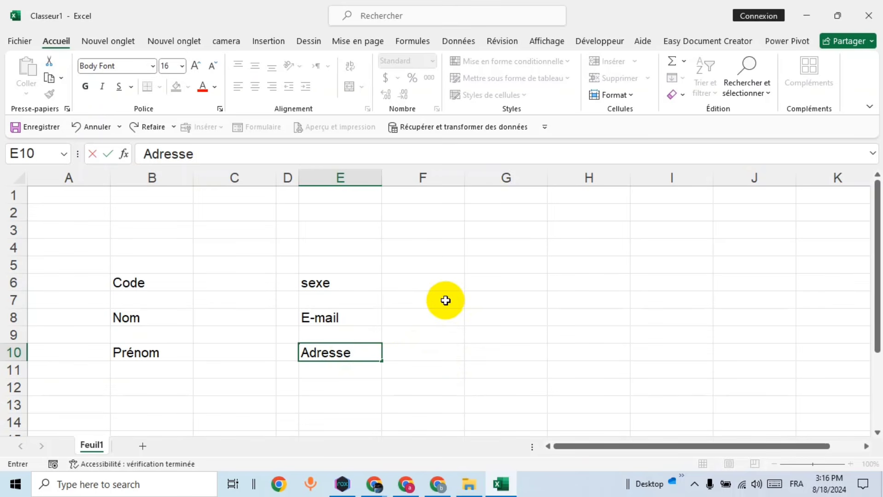
Step: Drag columns C and F wider to make broad entry cells
{"action": "left_click", "coordinate": [242, 176], "text": "ctrl"}
{"action": "left_click", "coordinate": [426, 176], "text": "ctrl"}
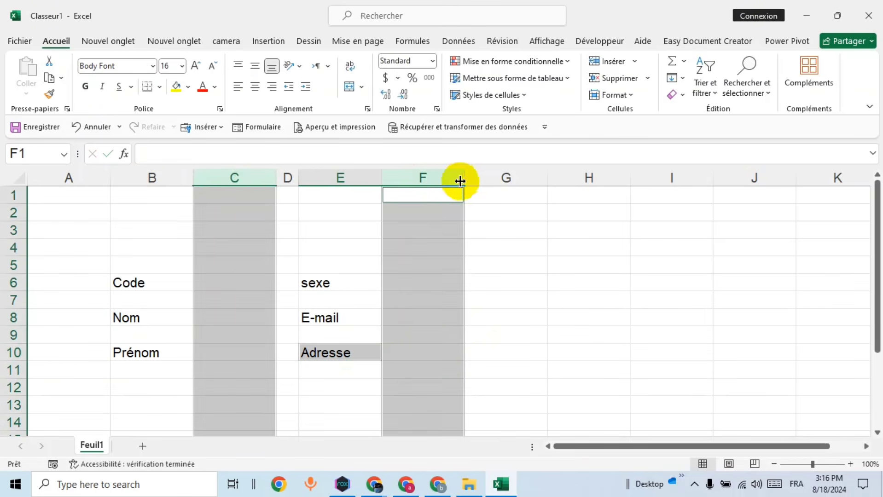
{"action": "left_click_drag", "start_coordinate": [466, 174], "coordinate": [499, 174]}
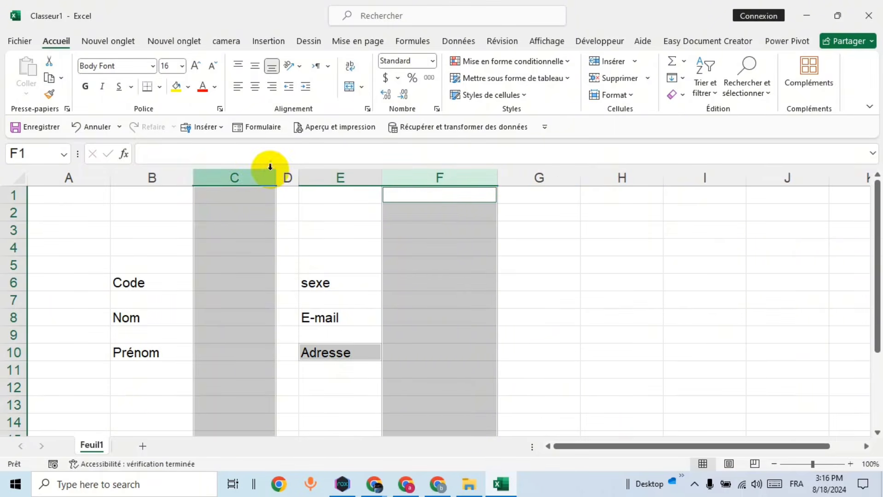
{"action": "left_click_drag", "start_coordinate": [280, 174], "coordinate": [315, 177]}
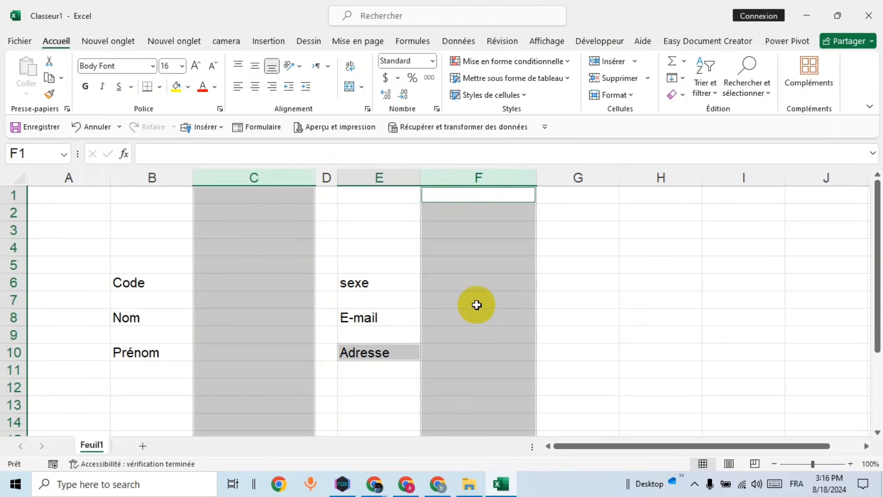
Step: Multi-select the entry cells C6, C8, C10, F6, F8 and F10
{"action": "left_click", "coordinate": [476, 286]}
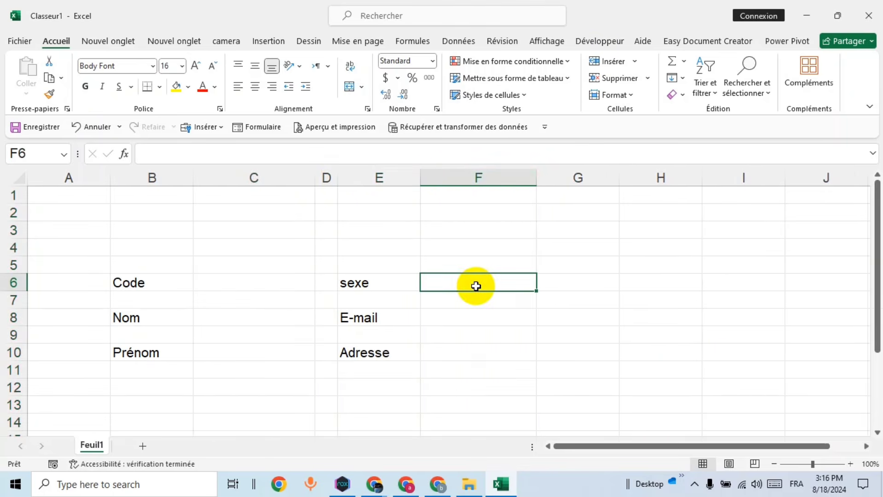
{"action": "left_click", "coordinate": [255, 286], "text": "ctrl"}
{"action": "left_click", "coordinate": [252, 300], "text": "ctrl"}
{"action": "left_click", "coordinate": [247, 317], "text": "ctrl"}
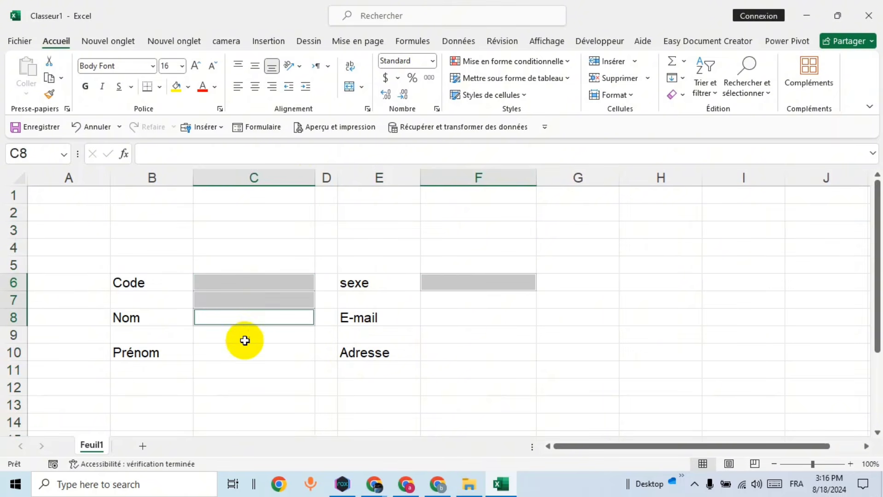
{"action": "left_click", "coordinate": [249, 303], "text": "ctrl"}
{"action": "left_click", "coordinate": [251, 353], "text": "ctrl"}
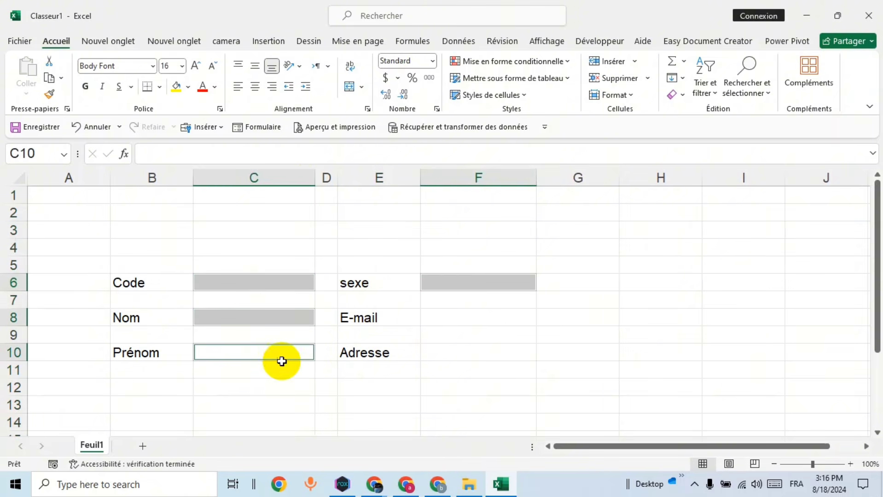
{"action": "left_click", "coordinate": [462, 353], "text": "ctrl"}
{"action": "left_click", "coordinate": [466, 317], "text": "ctrl"}
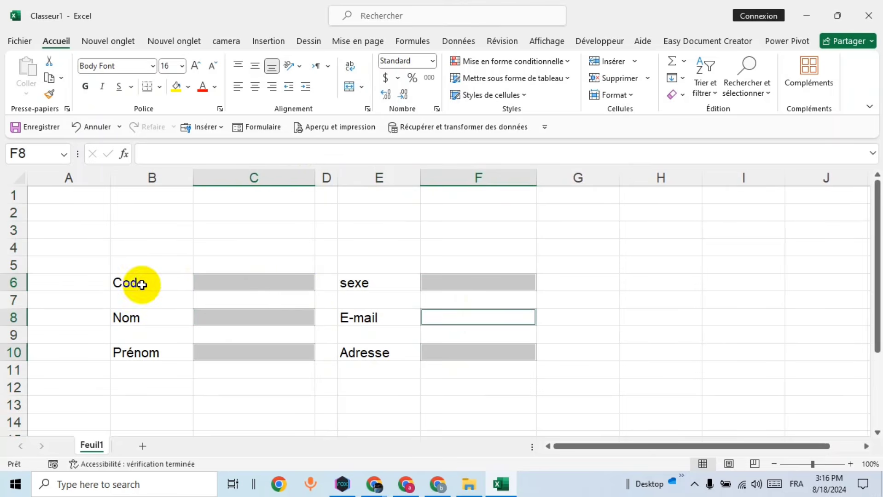
Step: Add the six label cells in columns B and E to the selection
{"action": "left_click", "coordinate": [141, 285], "text": "ctrl"}
{"action": "left_click", "coordinate": [139, 318], "text": "ctrl"}
{"action": "left_click", "coordinate": [140, 353], "text": "ctrl"}
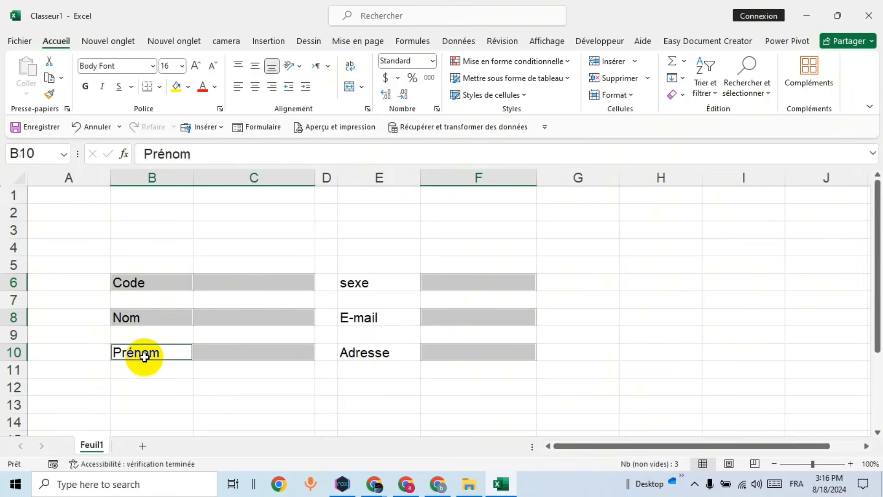
{"action": "left_click", "coordinate": [377, 288], "text": "ctrl"}
{"action": "left_click", "coordinate": [372, 317], "text": "ctrl"}
{"action": "left_click", "coordinate": [370, 354], "text": "ctrl"}
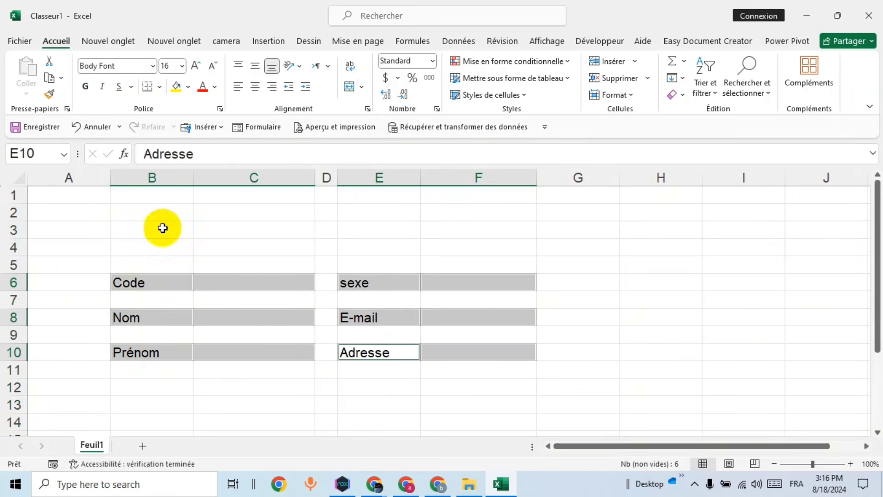
Step: Give the selected form cells thick outside borders and bold size-18 text
{"action": "left_click", "coordinate": [159, 87]}
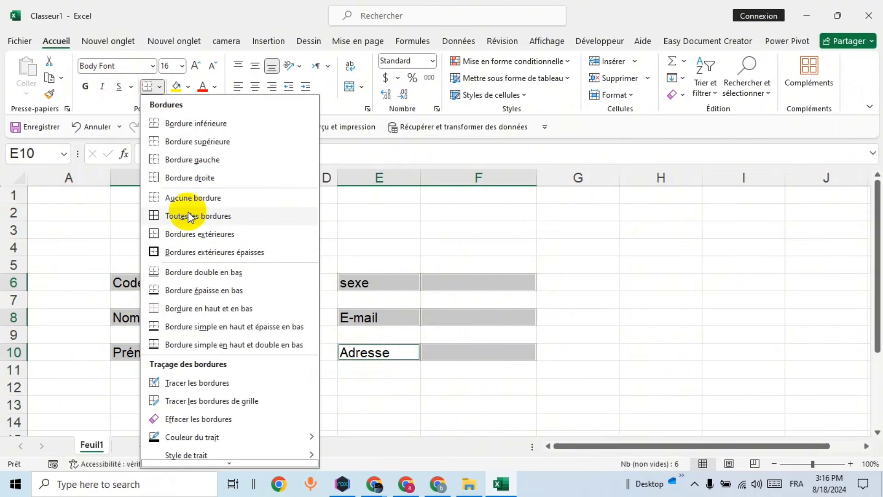
{"action": "left_click", "coordinate": [189, 252]}
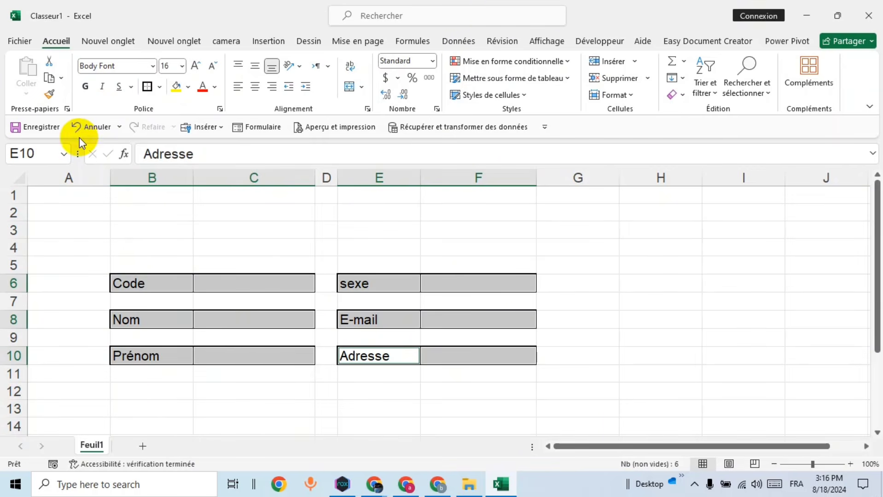
{"action": "left_click", "coordinate": [87, 90]}
{"action": "left_click", "coordinate": [195, 65]}
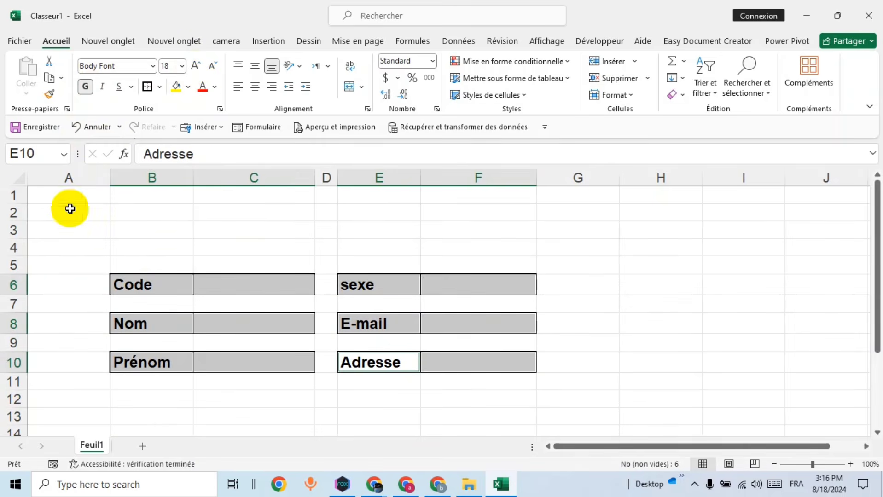
{"action": "left_click", "coordinate": [20, 179]}
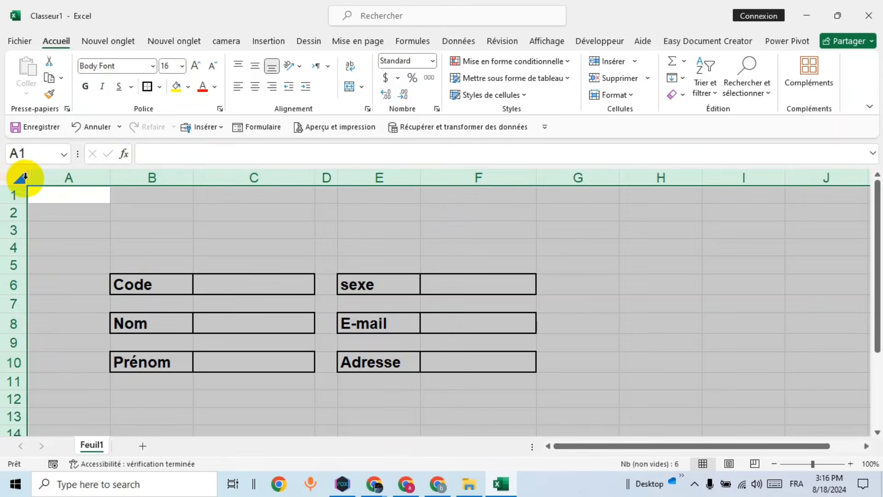
Step: Fill the whole sheet light gold, then select rows 1 to 4
{"action": "left_click", "coordinate": [188, 87]}
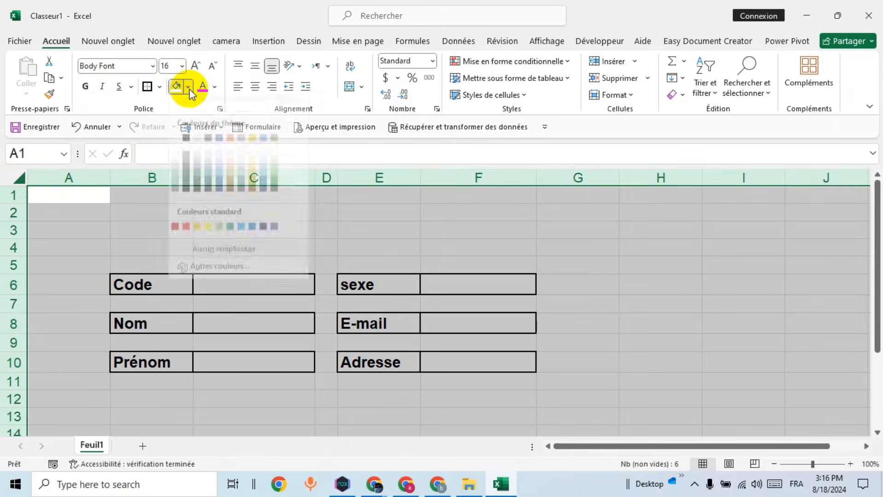
{"action": "left_click", "coordinate": [233, 182]}
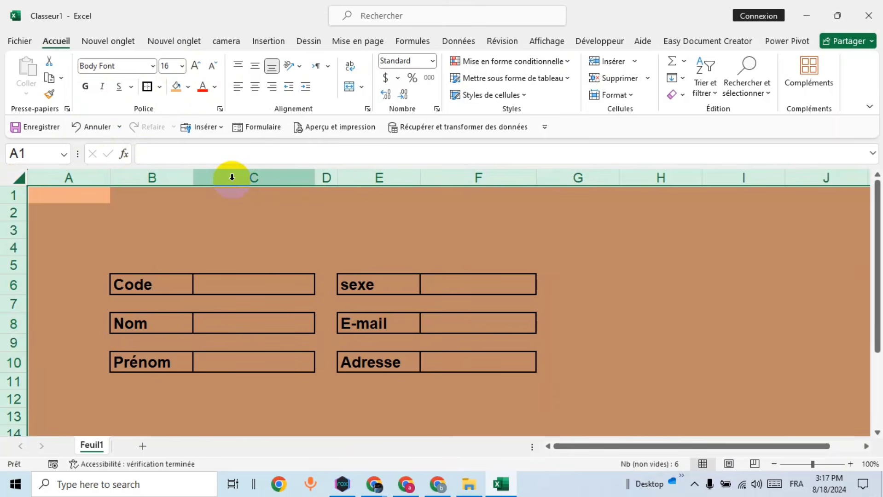
{"action": "left_click", "coordinate": [190, 88]}
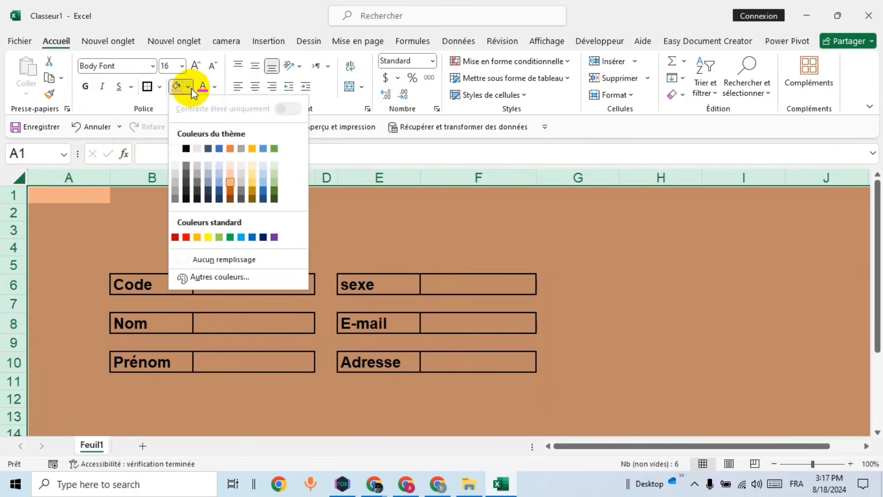
{"action": "left_click", "coordinate": [254, 178]}
{"action": "left_click", "coordinate": [251, 229]}
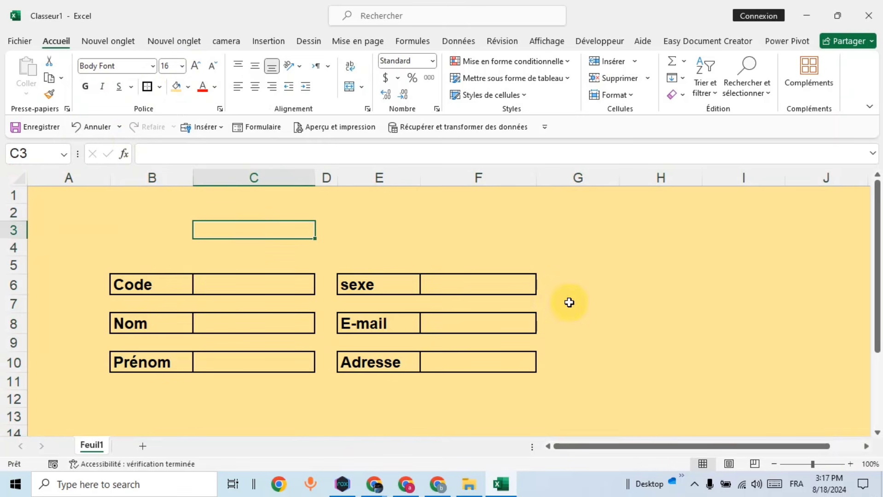
{"action": "left_click", "coordinate": [617, 234]}
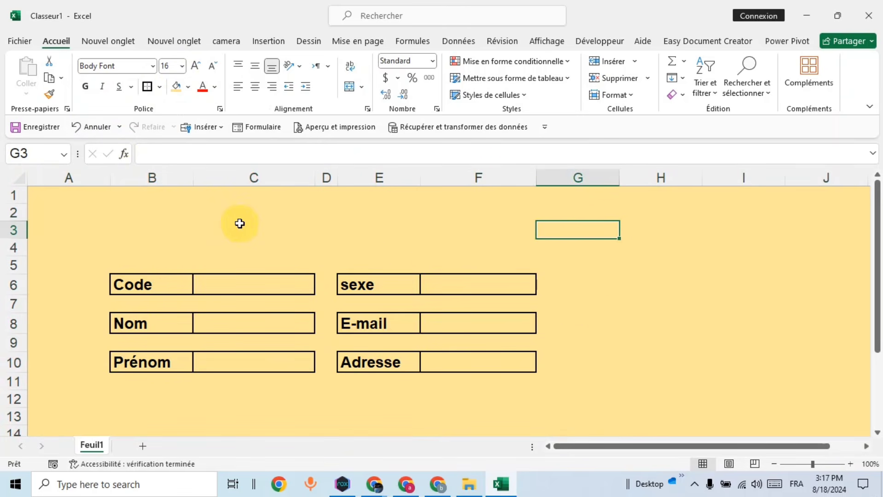
{"action": "left_click_drag", "start_coordinate": [16, 194], "coordinate": [14, 247]}
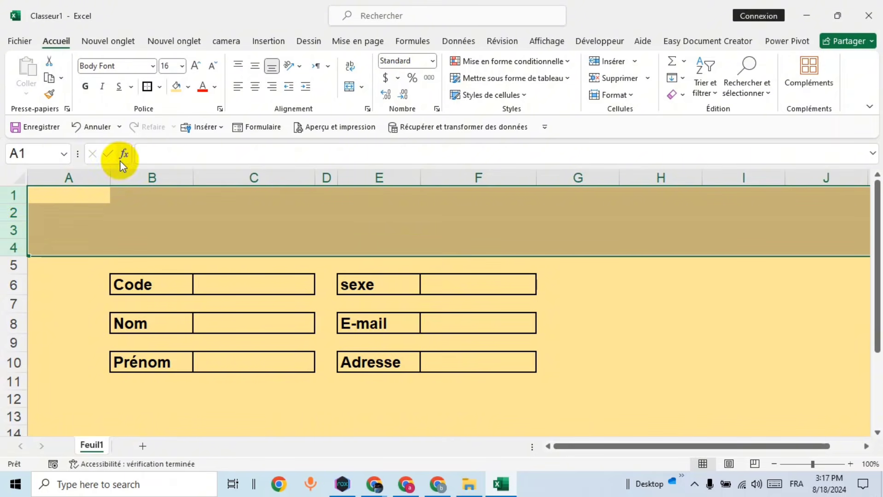
Step: Fill rows 1–4 with Bleu, Accentuation5, plus clair 40 %
{"action": "left_click", "coordinate": [188, 87]}
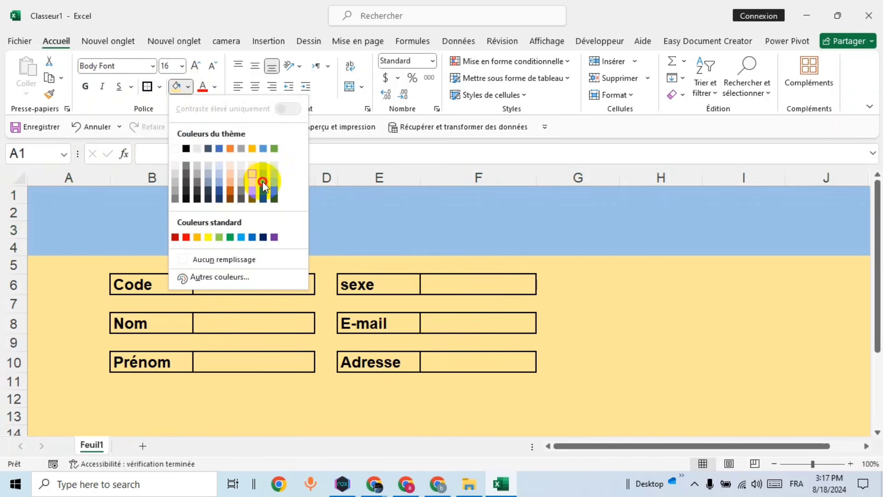
{"action": "left_click", "coordinate": [263, 182]}
{"action": "left_click", "coordinate": [628, 313]}
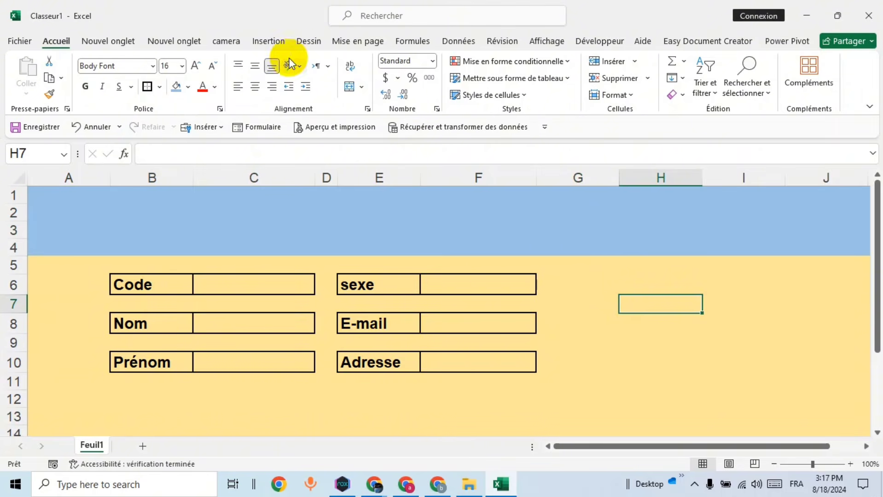
Step: Draw a text box across the blue header band
{"action": "left_click", "coordinate": [266, 43]}
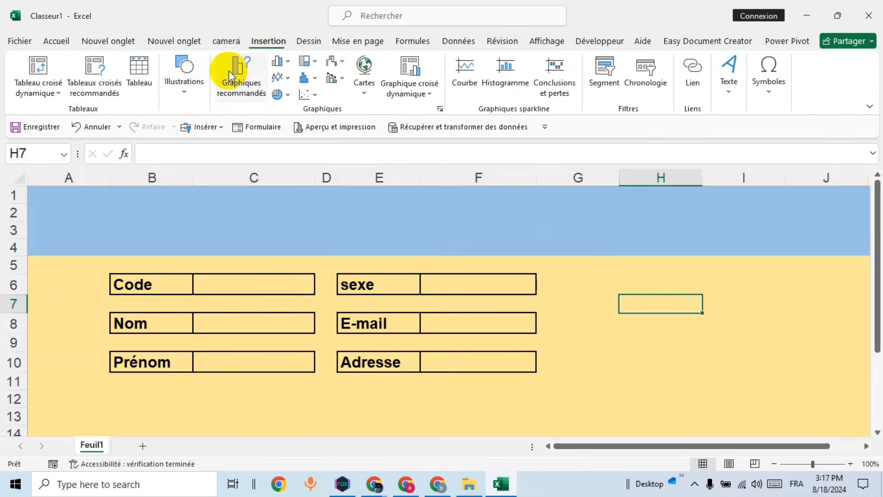
{"action": "left_click", "coordinate": [726, 78]}
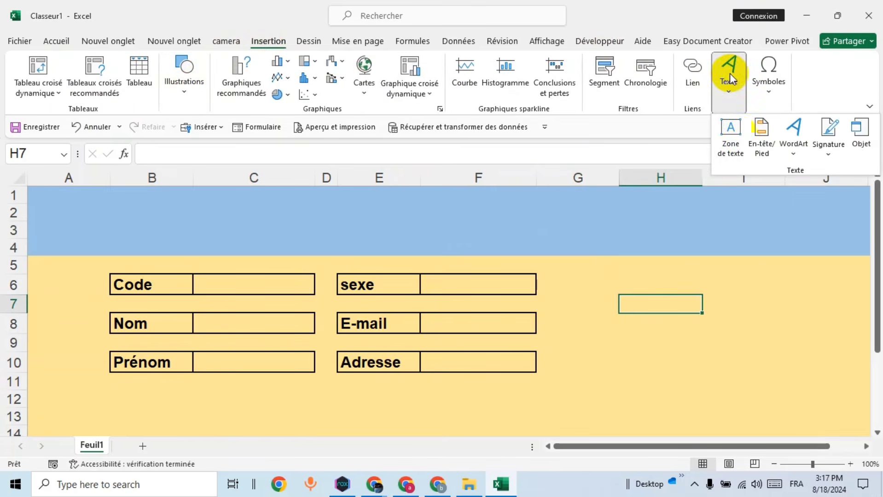
{"action": "left_click", "coordinate": [733, 138]}
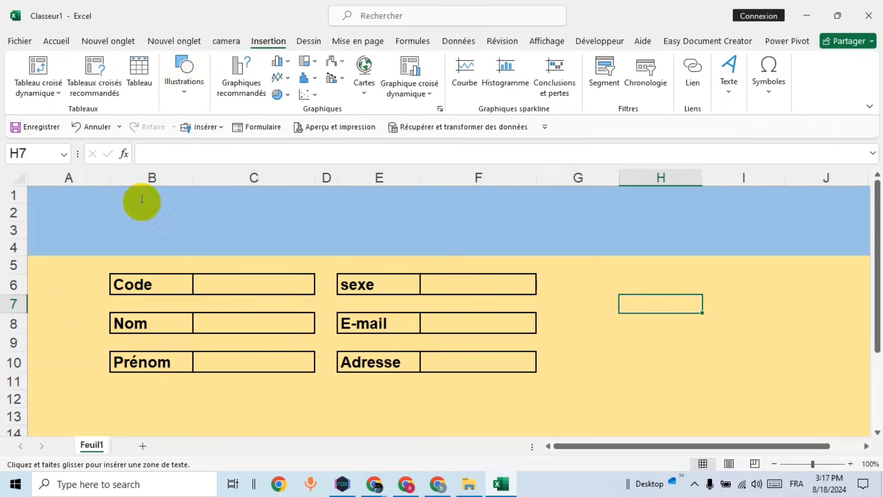
{"action": "left_click_drag", "start_coordinate": [143, 201], "coordinate": [547, 253]}
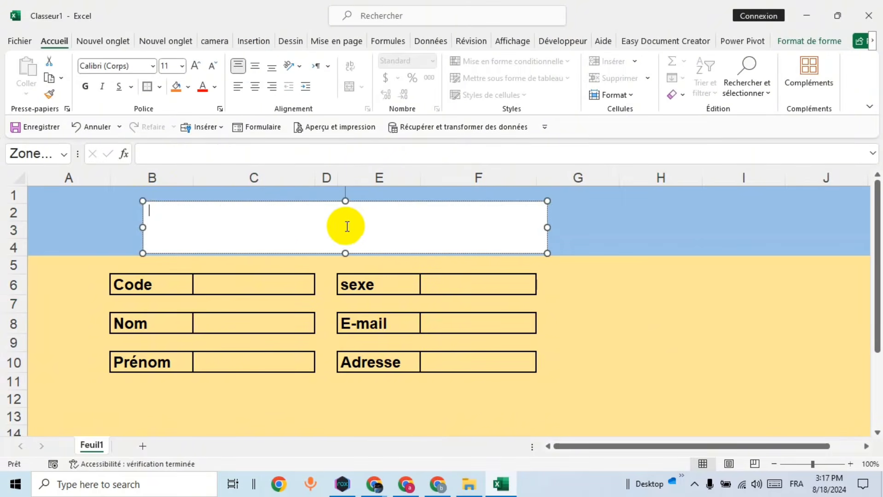
Step: Type the title Formulaire in bold, centred, size-36 text
{"action": "left_click", "coordinate": [85, 87]}
{"action": "left_click", "coordinate": [195, 66]}
{"action": "left_click", "coordinate": [255, 66]}
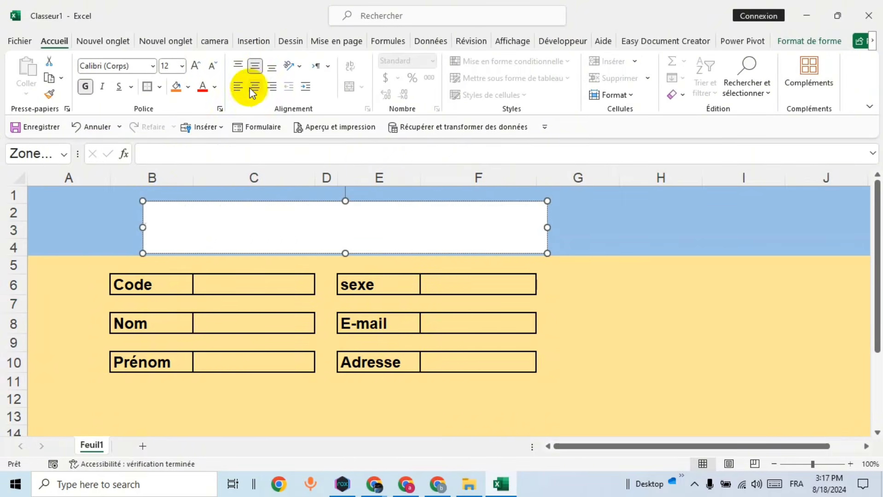
{"action": "left_click", "coordinate": [197, 66]}
{"action": "left_click", "coordinate": [198, 66]}
{"action": "left_click", "coordinate": [198, 66]}
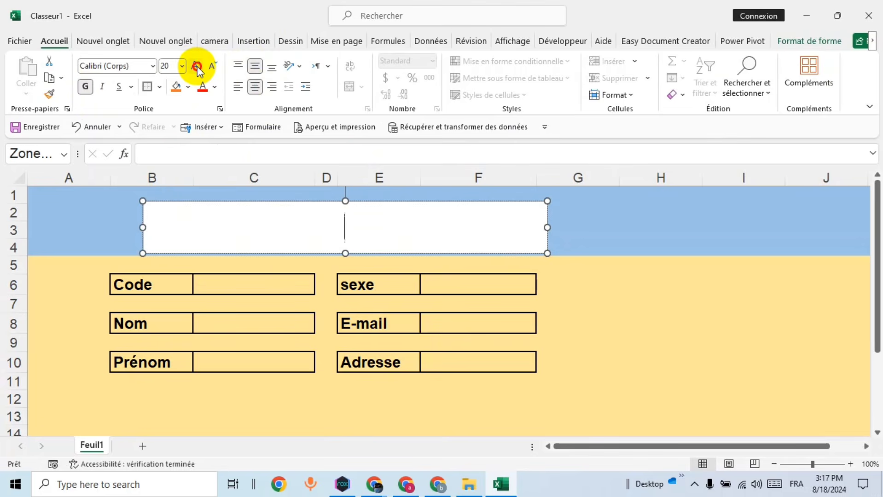
{"action": "left_click", "coordinate": [197, 67]}
{"action": "left_click", "coordinate": [197, 66]}
{"action": "left_click", "coordinate": [197, 66]}
{"action": "left_click", "coordinate": [197, 66]}
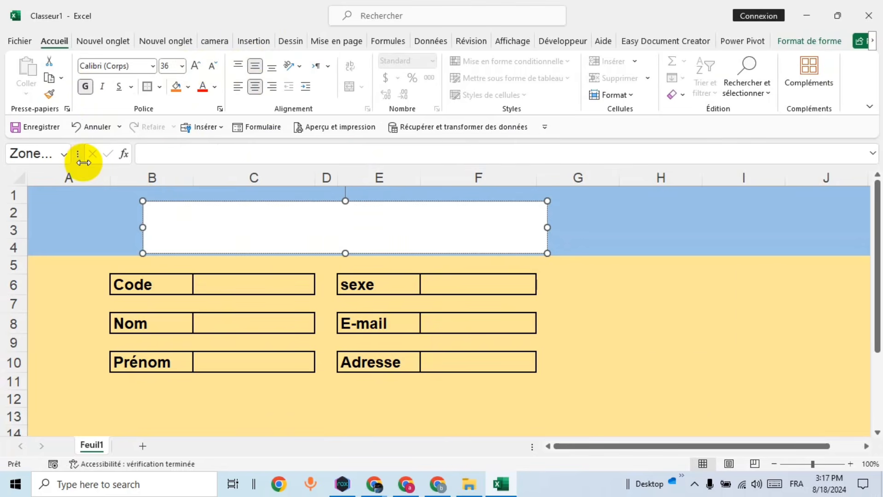
{"action": "type", "text": "r"}
{"action": "key", "text": "BackSpace"}
{"action": "key", "text": "BackSpace"}
{"action": "type", "text": "ormulaire"}
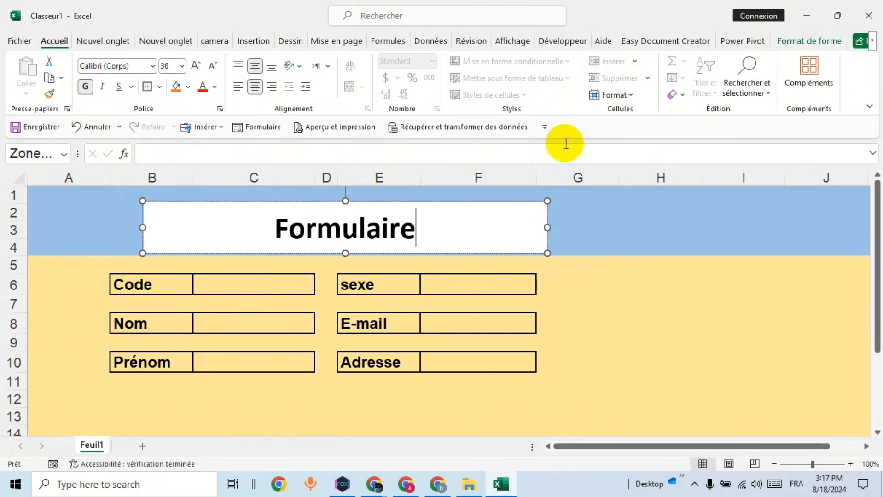
Step: Set the text box to Sans contour and Aucun remplissage
{"action": "left_click", "coordinate": [807, 41]}
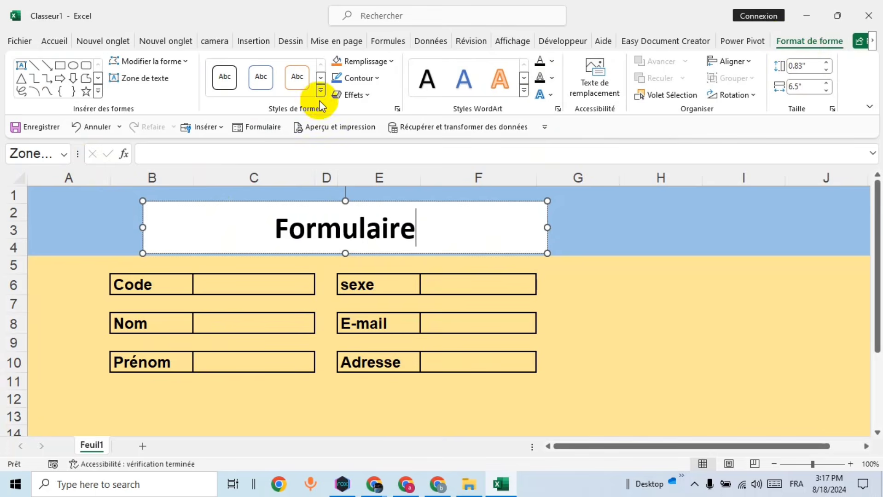
{"action": "left_click", "coordinate": [379, 82]}
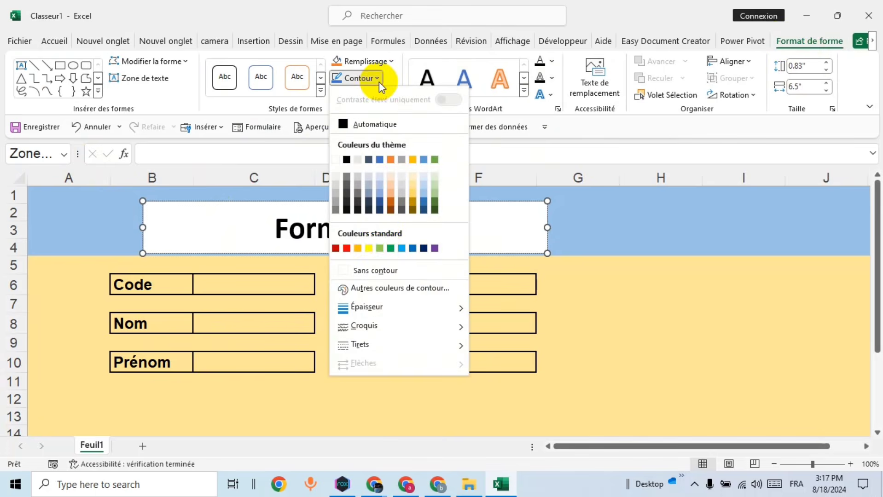
{"action": "left_click", "coordinate": [374, 271]}
{"action": "left_click", "coordinate": [392, 61]}
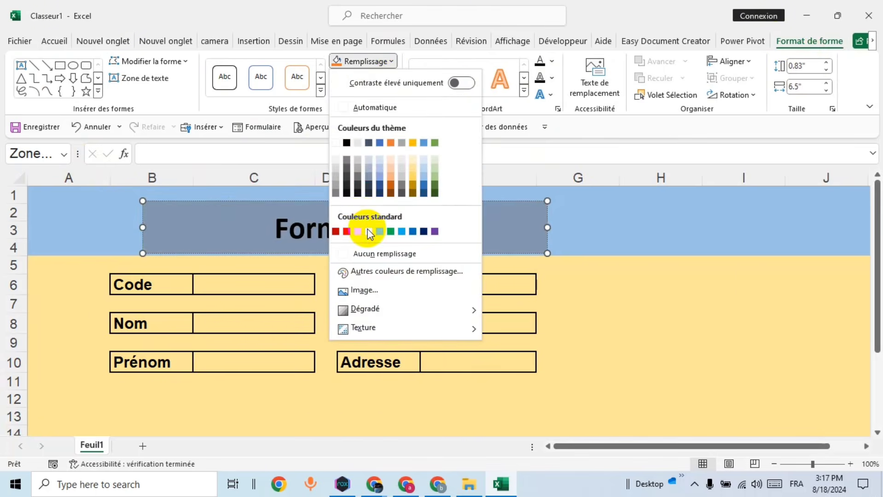
{"action": "left_click", "coordinate": [369, 254]}
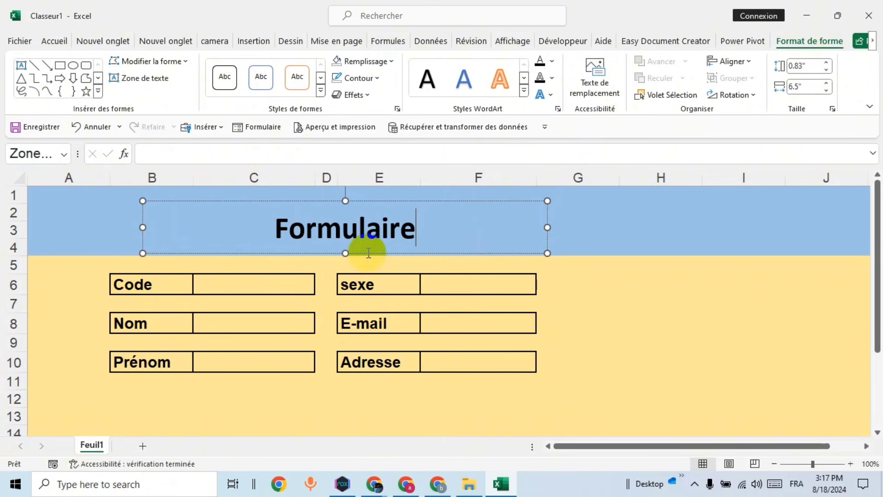
Step: Enlarge Formulaire to size 66 and move the title up and left in the band
{"action": "double_click", "coordinate": [343, 233]}
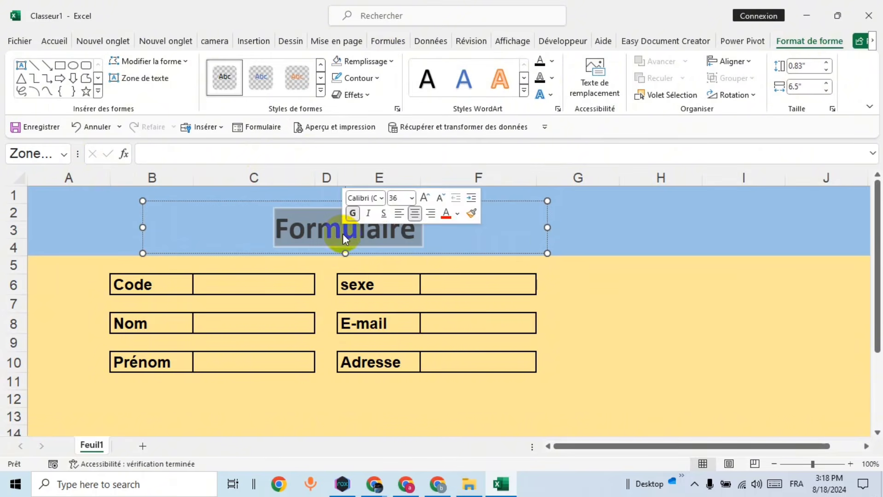
{"action": "left_click", "coordinate": [56, 40]}
{"action": "left_click", "coordinate": [196, 66]}
{"action": "left_click", "coordinate": [195, 66]}
{"action": "left_click", "coordinate": [195, 66]}
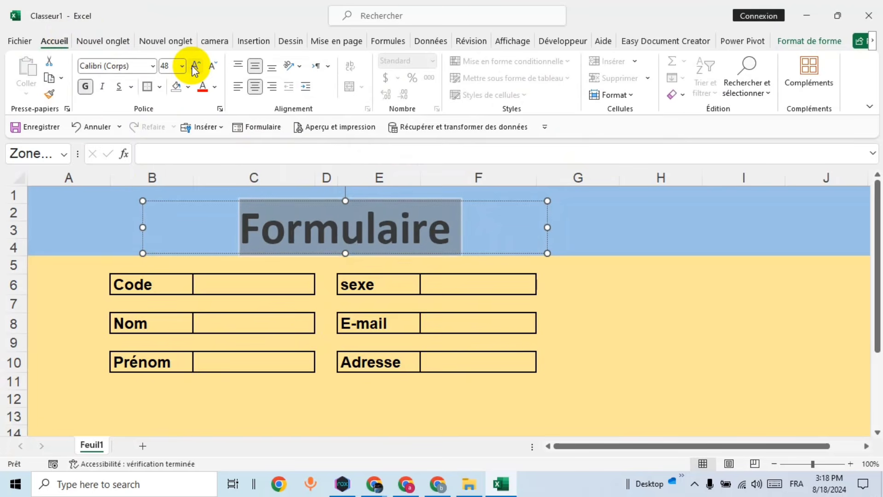
{"action": "left_click", "coordinate": [195, 66]}
{"action": "left_click", "coordinate": [195, 65]}
{"action": "left_click", "coordinate": [195, 66]}
{"action": "left_click", "coordinate": [652, 229]}
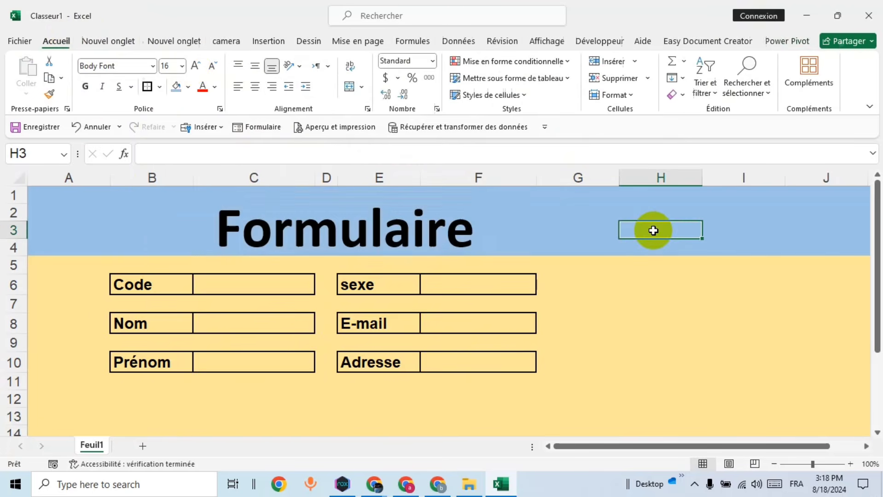
{"action": "left_click", "coordinate": [419, 221]}
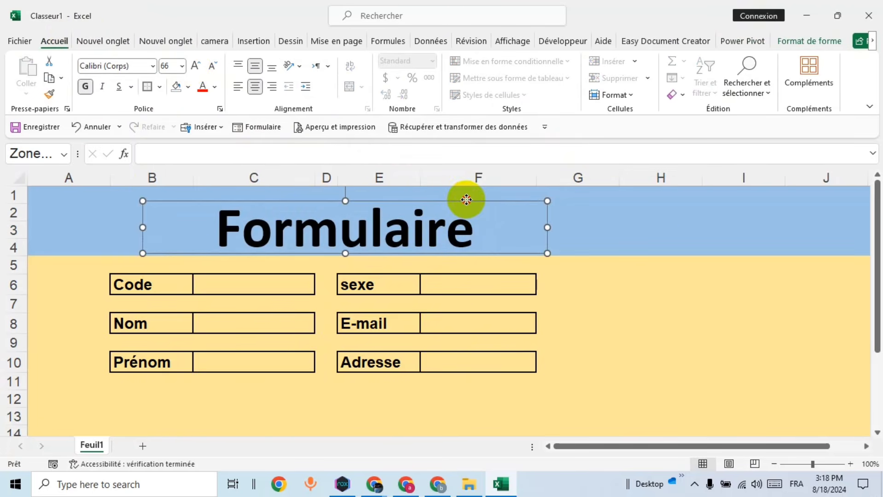
{"action": "left_click_drag", "start_coordinate": [465, 199], "coordinate": [436, 190]}
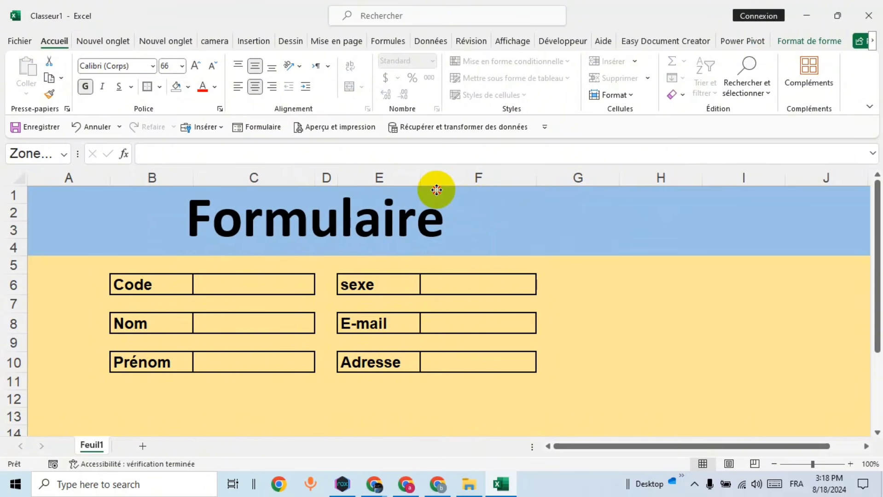
{"action": "left_click", "coordinate": [588, 226]}
{"action": "left_click", "coordinate": [604, 208]}
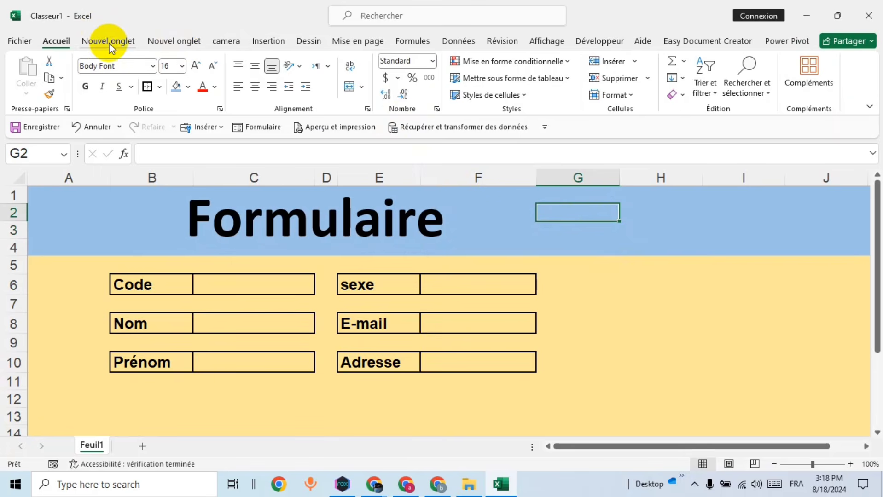
Step: Draw a rounded rectangle beside the title near cell G2
{"action": "left_click", "coordinate": [267, 41]}
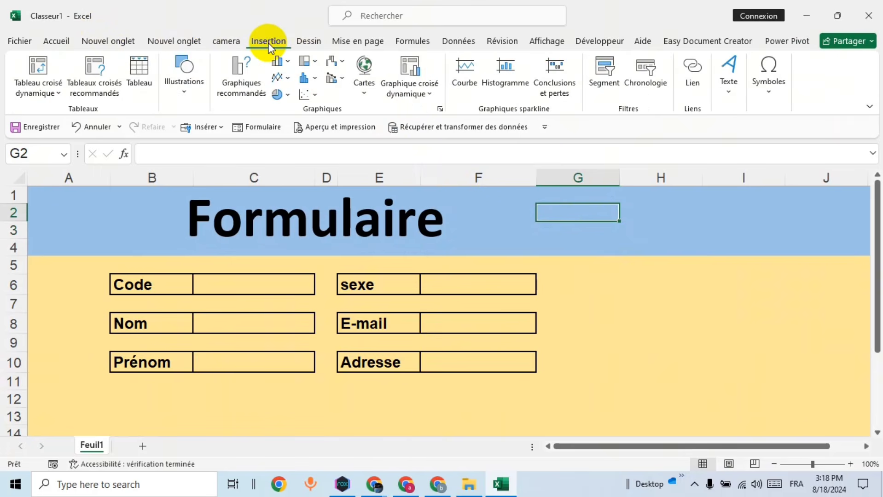
{"action": "left_click", "coordinate": [182, 95]}
{"action": "left_click", "coordinate": [204, 155]}
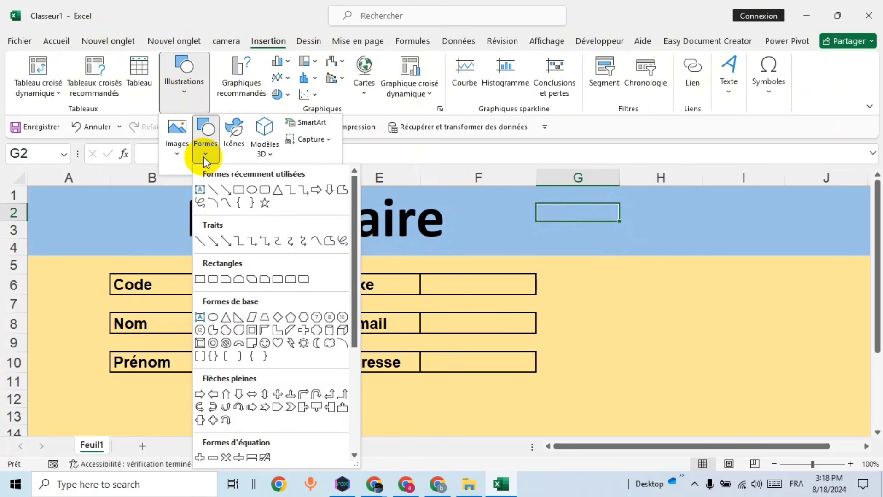
{"action": "left_click", "coordinate": [266, 193]}
{"action": "left_click_drag", "start_coordinate": [564, 204], "coordinate": [683, 247]}
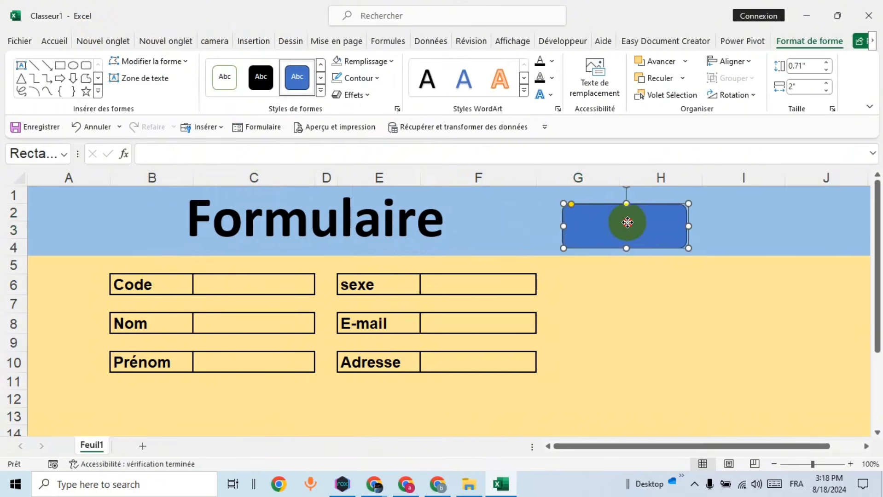
{"action": "left_click_drag", "start_coordinate": [626, 222], "coordinate": [603, 216]}
{"action": "left_click", "coordinate": [489, 215]}
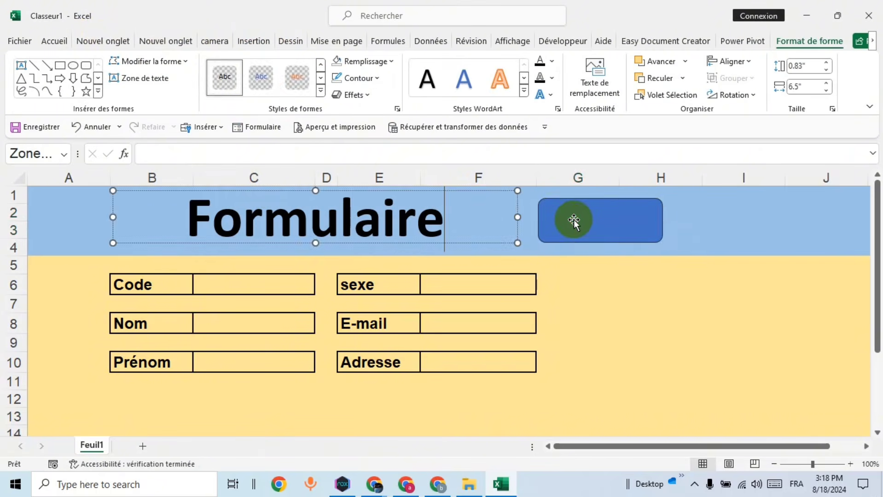
{"action": "left_click", "coordinate": [576, 219]}
Step: Apply the first Prédéfini 3D effect to the orange rectangle
{"action": "right_click", "coordinate": [591, 215]}
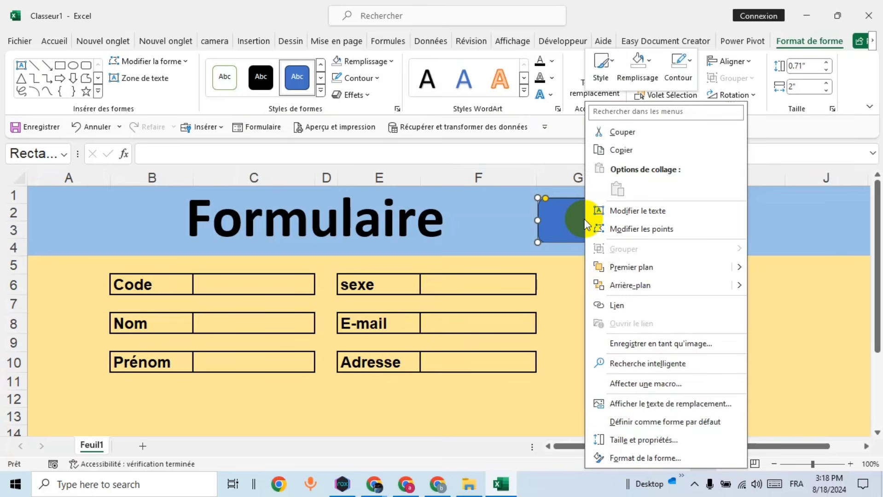
{"action": "left_click", "coordinate": [387, 69]}
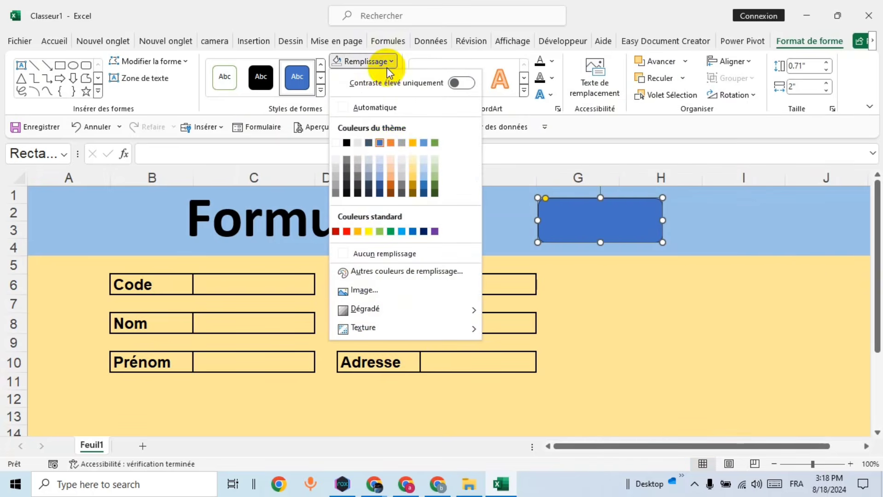
{"action": "left_click", "coordinate": [391, 144]}
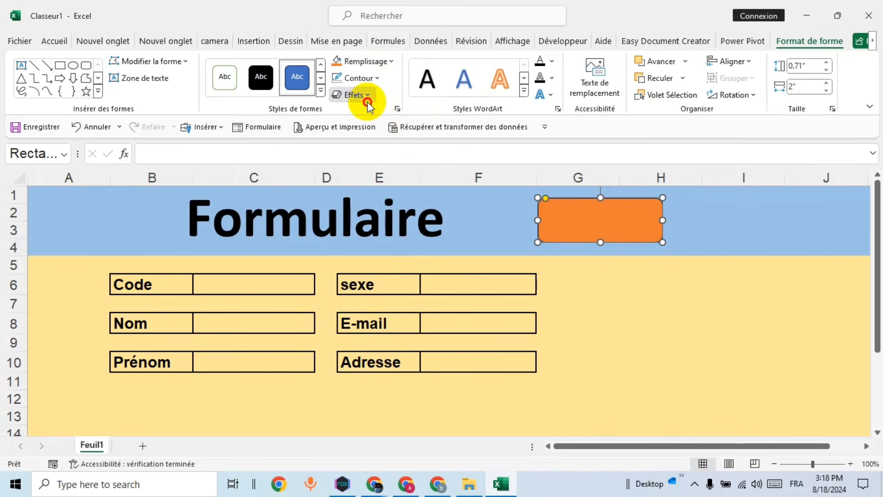
{"action": "left_click", "coordinate": [367, 95]}
{"action": "mouse_move", "coordinate": [401, 118]}
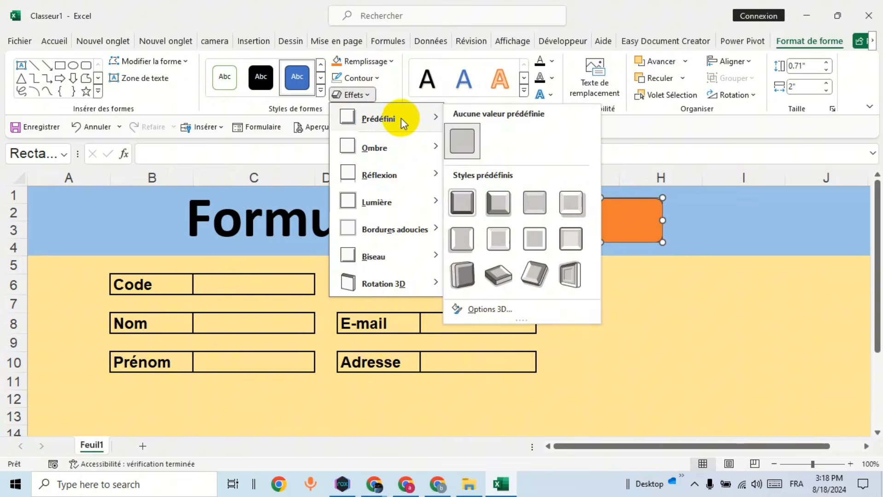
{"action": "left_click", "coordinate": [463, 205]}
{"action": "left_click", "coordinate": [584, 220]}
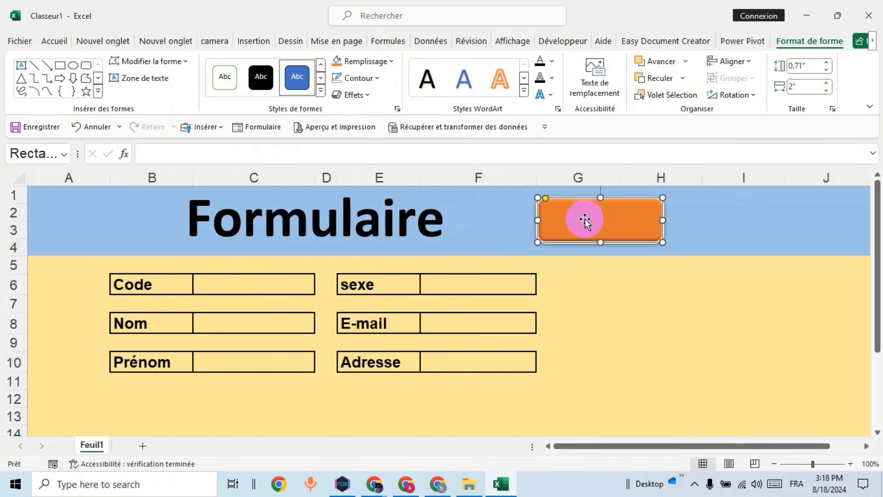
Step: Write Base de données inside the orange shape
{"action": "right_click", "coordinate": [584, 218]}
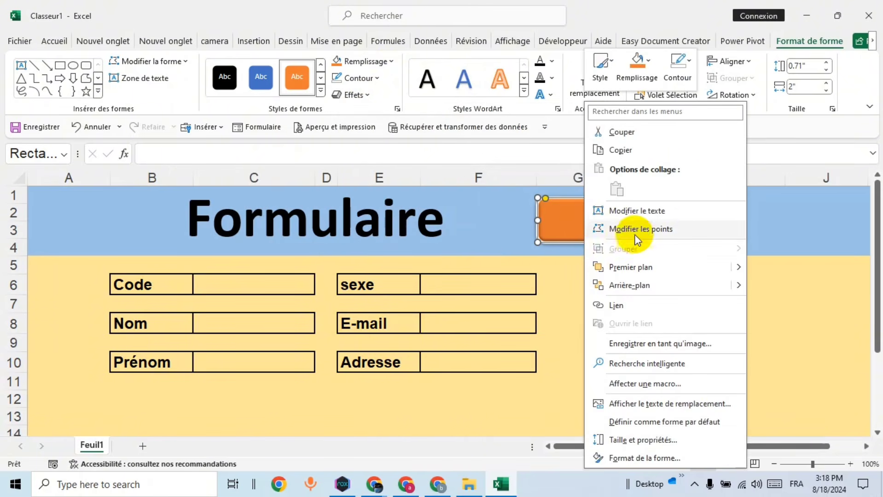
{"action": "left_click", "coordinate": [634, 213]}
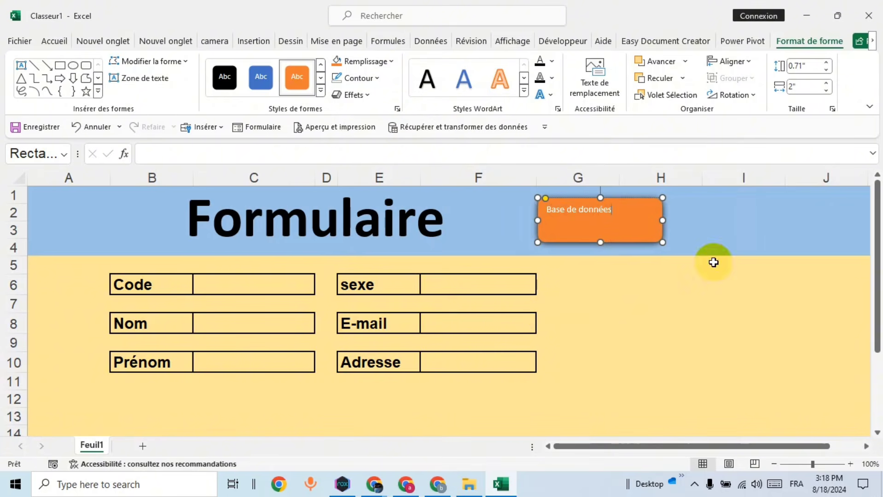
{"action": "left_click", "coordinate": [714, 223]}
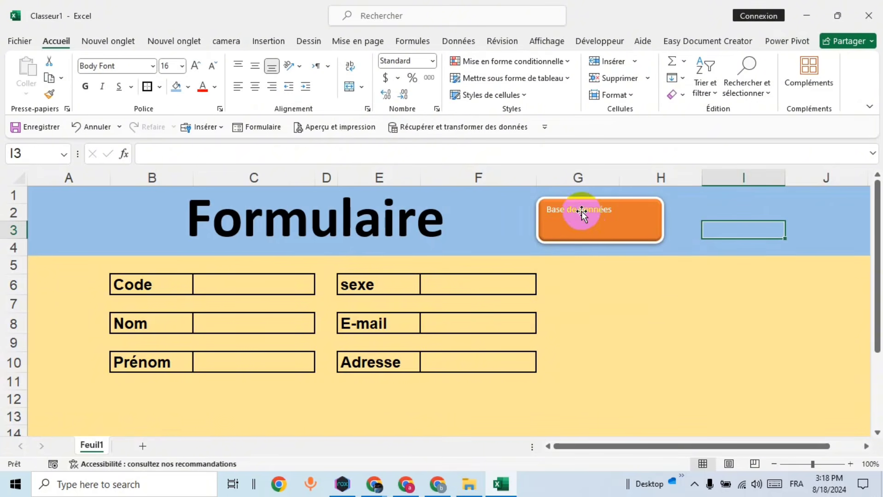
Step: Centre the label, make it bold size 20, and widen the shape to fit one line
{"action": "left_click", "coordinate": [585, 227]}
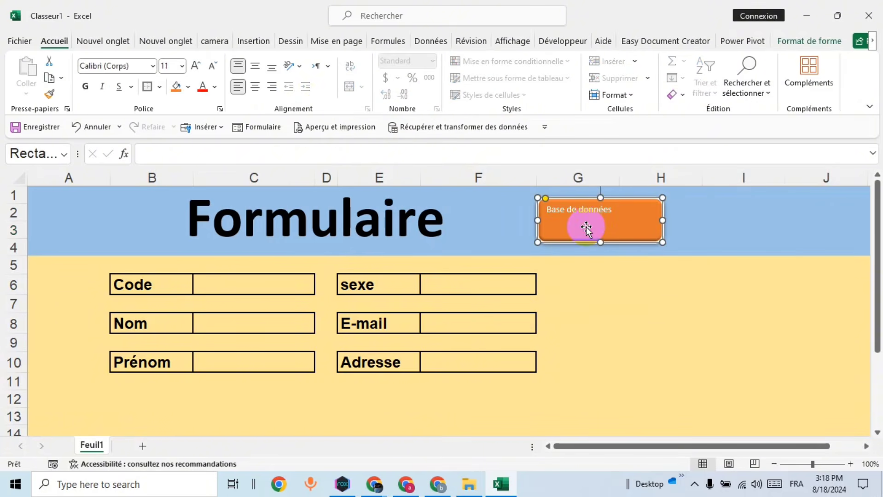
{"action": "left_click", "coordinate": [254, 66]}
{"action": "left_click", "coordinate": [254, 86]}
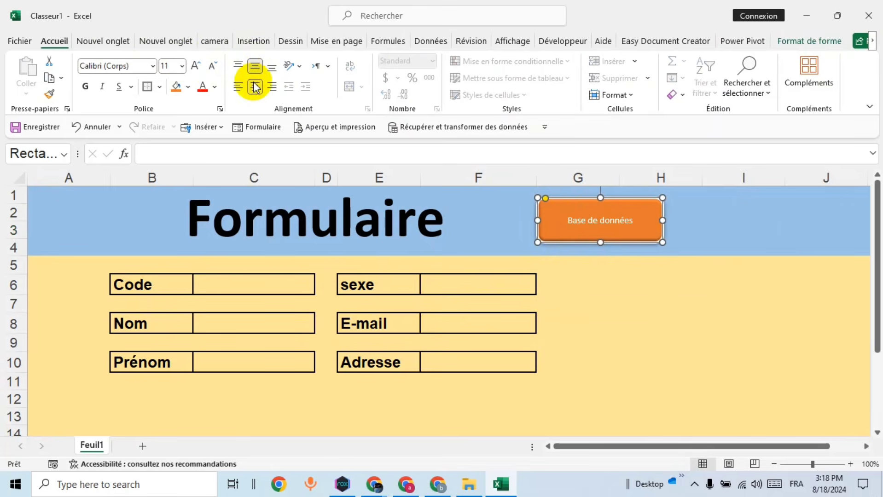
{"action": "left_click", "coordinate": [86, 86]}
{"action": "left_click", "coordinate": [196, 67]}
{"action": "left_click", "coordinate": [196, 67]}
{"action": "left_click", "coordinate": [196, 67]}
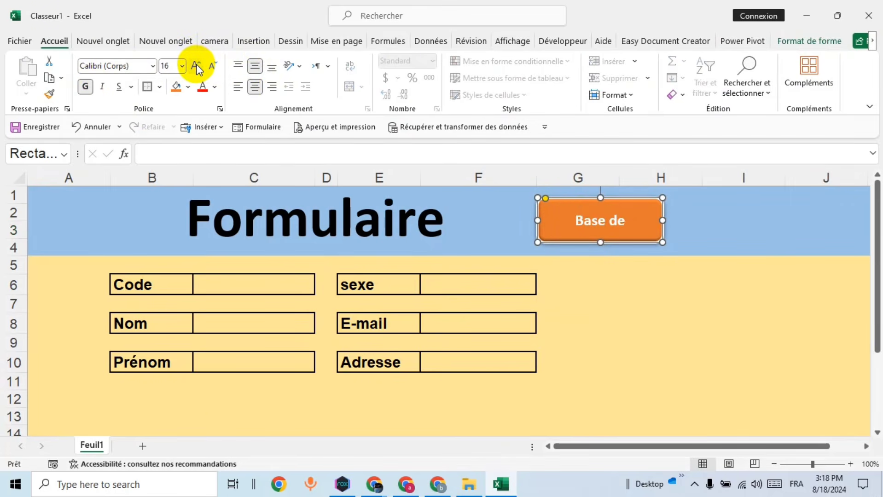
{"action": "left_click", "coordinate": [196, 67]}
{"action": "left_click", "coordinate": [196, 68]}
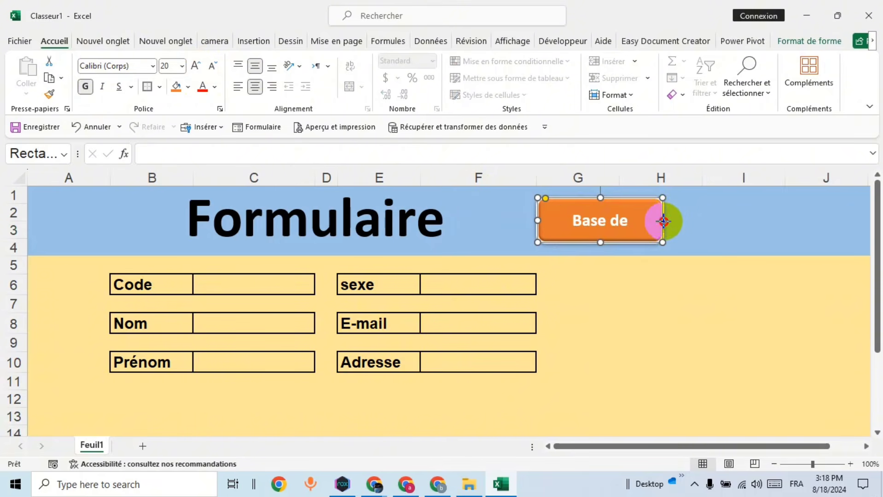
{"action": "left_click_drag", "start_coordinate": [662, 221], "coordinate": [680, 220]}
{"action": "left_click", "coordinate": [725, 241]}
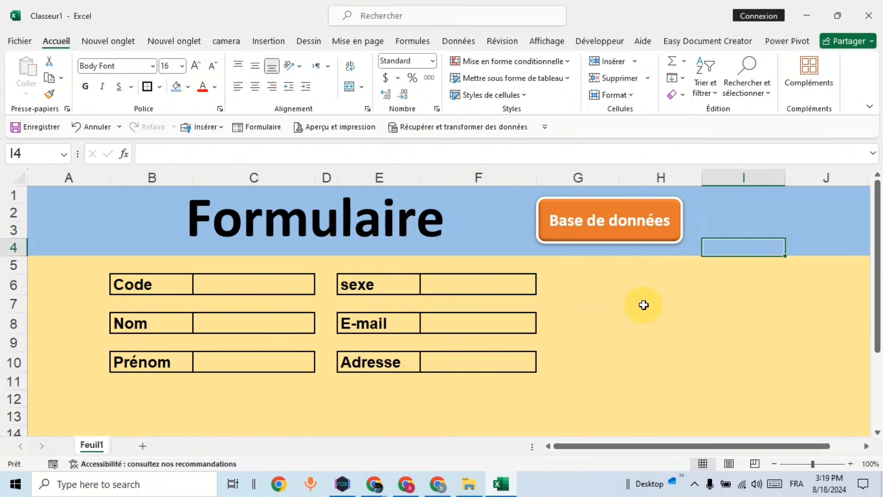
Step: Rename Feuil1 to Formulaire and add a sheet named Base de données
{"action": "double_click", "coordinate": [91, 444]}
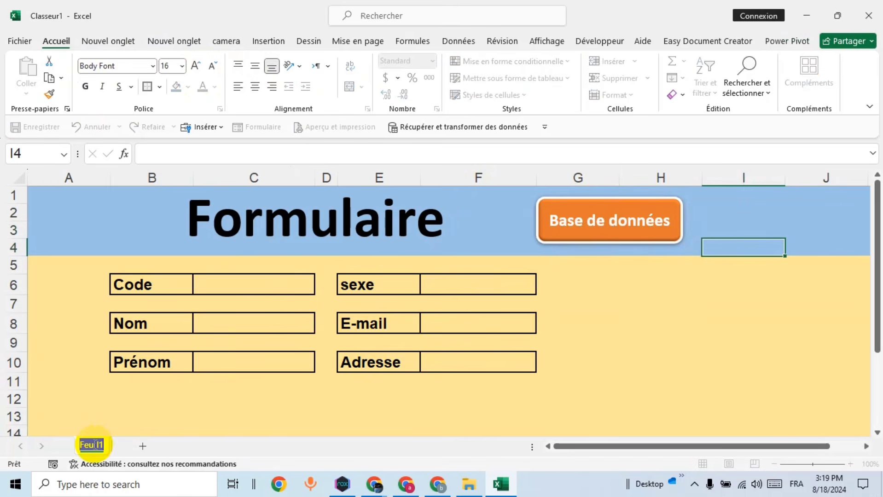
{"action": "type", "text": "Formulaire"}
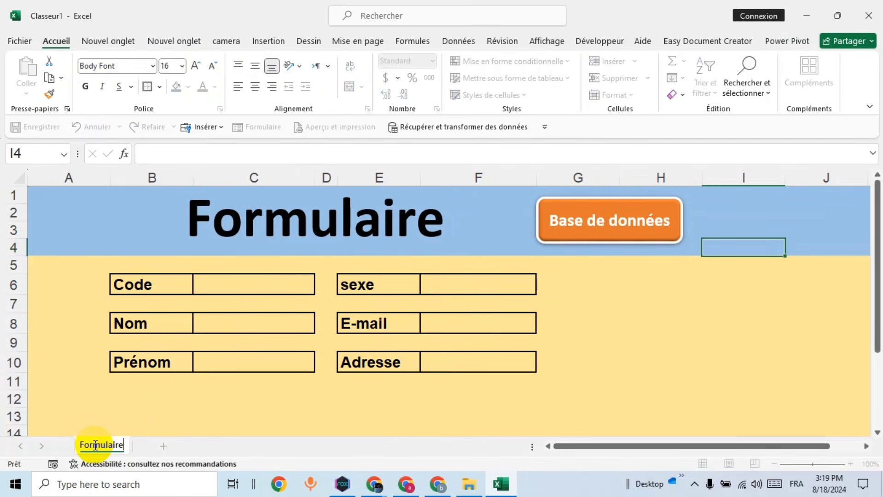
{"action": "left_click", "coordinate": [161, 446]}
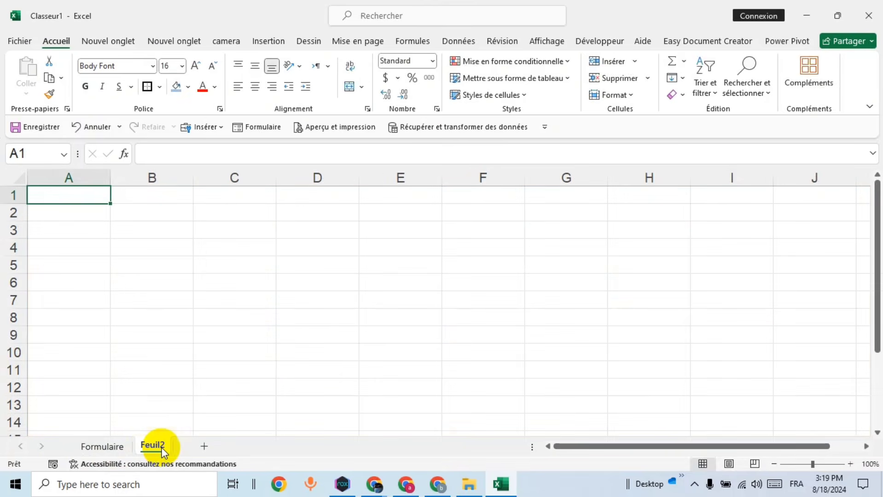
{"action": "double_click", "coordinate": [152, 445]}
{"action": "type", "text": "Base de données"}
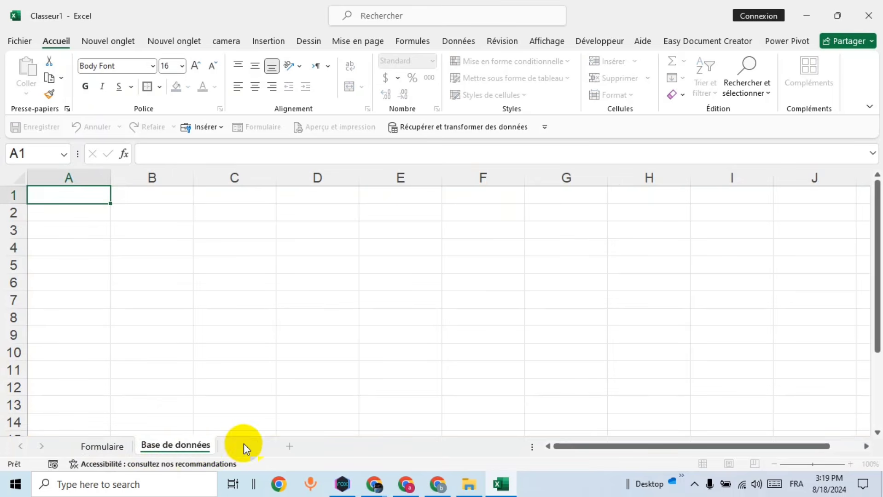
Step: Add a third sheet named recherche, then go to the Base de données sheet
{"action": "left_click", "coordinate": [244, 443]}
{"action": "double_click", "coordinate": [235, 444]}
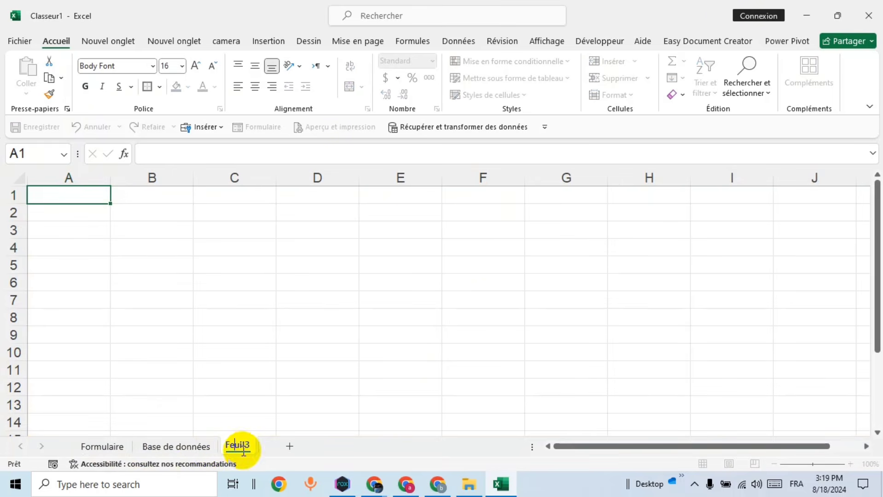
{"action": "key", "text": "Return"}
{"action": "type", "text": "recherche"}
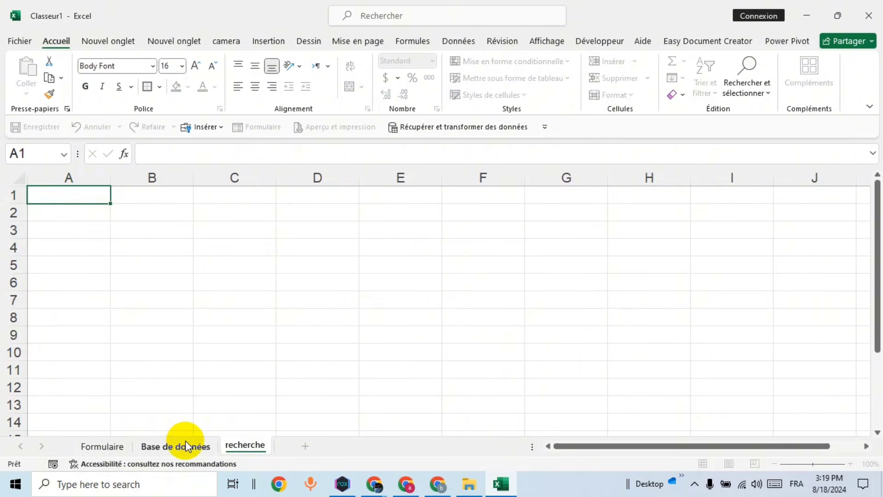
{"action": "left_click", "coordinate": [266, 370]}
{"action": "left_click", "coordinate": [172, 445]}
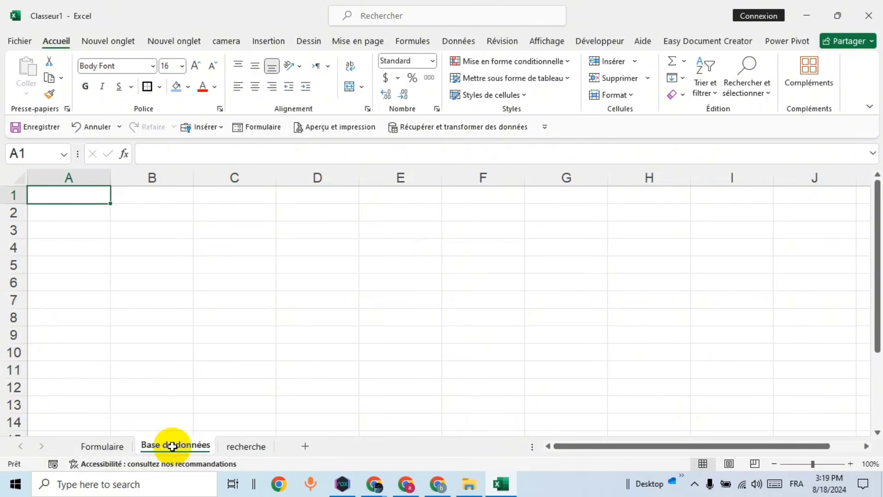
Step: Fill the entire Base de données sheet with a pale gold colour
{"action": "left_click", "coordinate": [19, 184]}
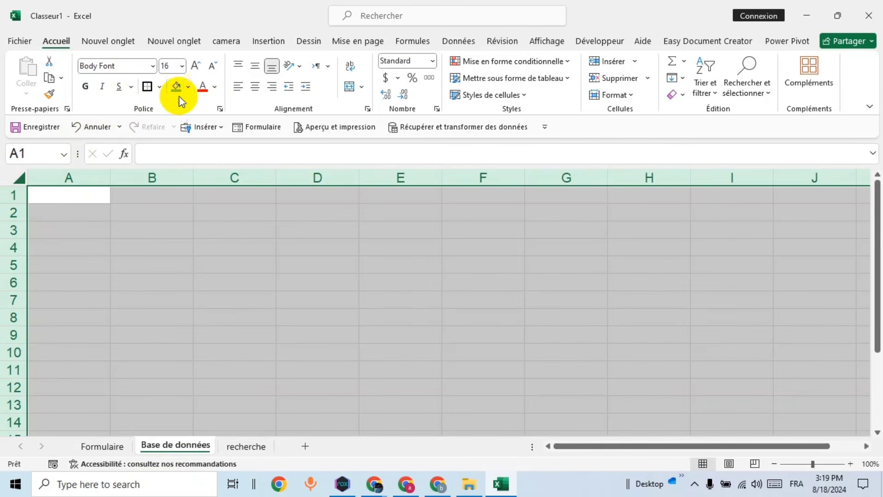
{"action": "left_click", "coordinate": [188, 88]}
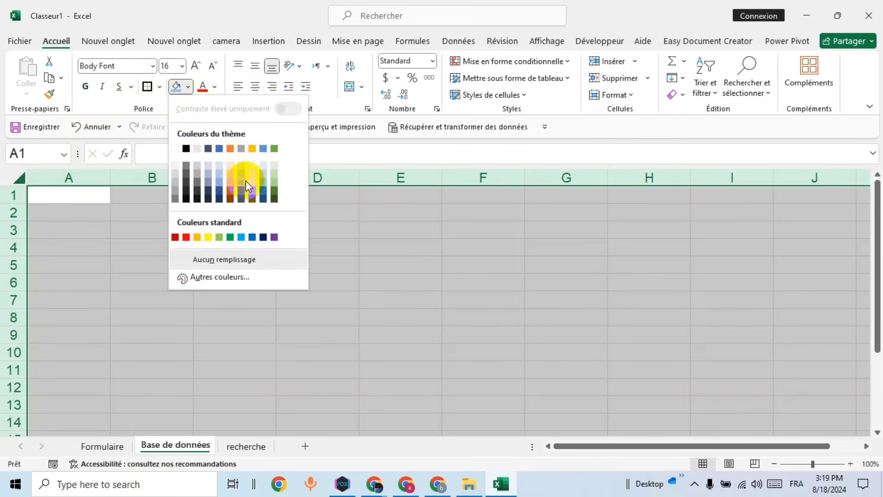
{"action": "left_click", "coordinate": [252, 178]}
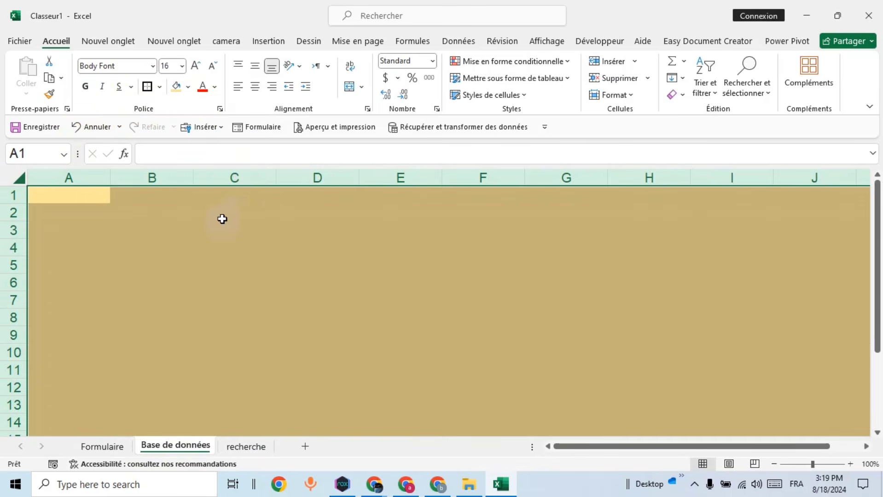
Step: Fill rows 1–4 with Orange to form a band across the top
{"action": "left_click", "coordinate": [15, 201]}
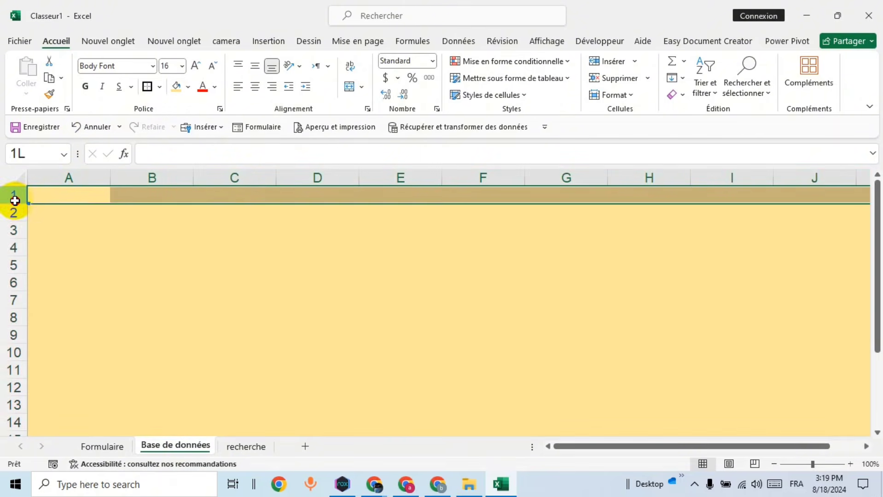
{"action": "left_click_drag", "start_coordinate": [15, 200], "coordinate": [13, 247]}
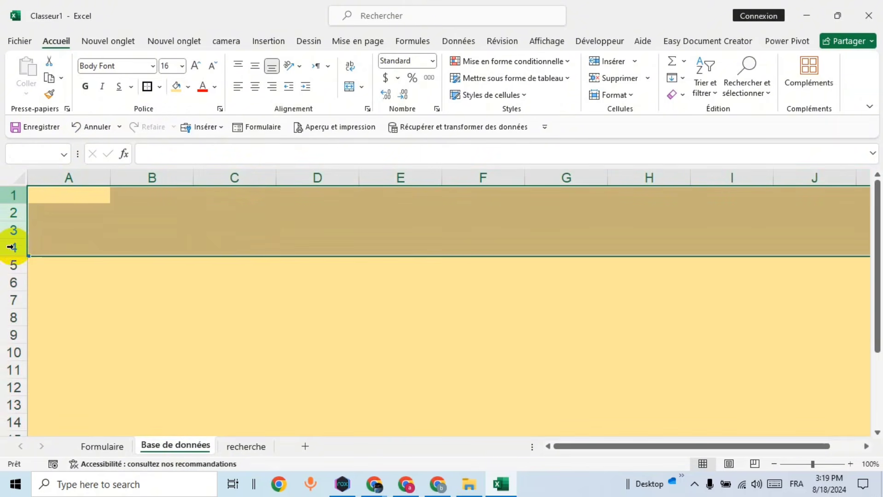
{"action": "left_click", "coordinate": [188, 87]}
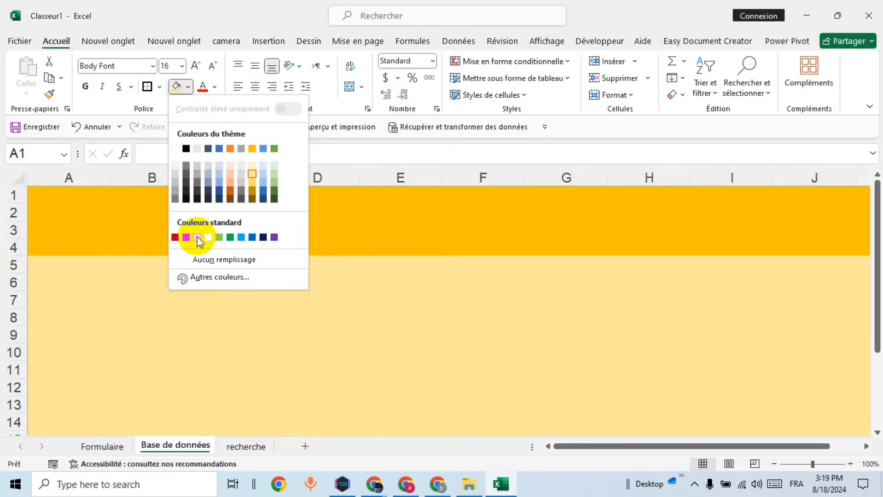
{"action": "left_click", "coordinate": [197, 237]}
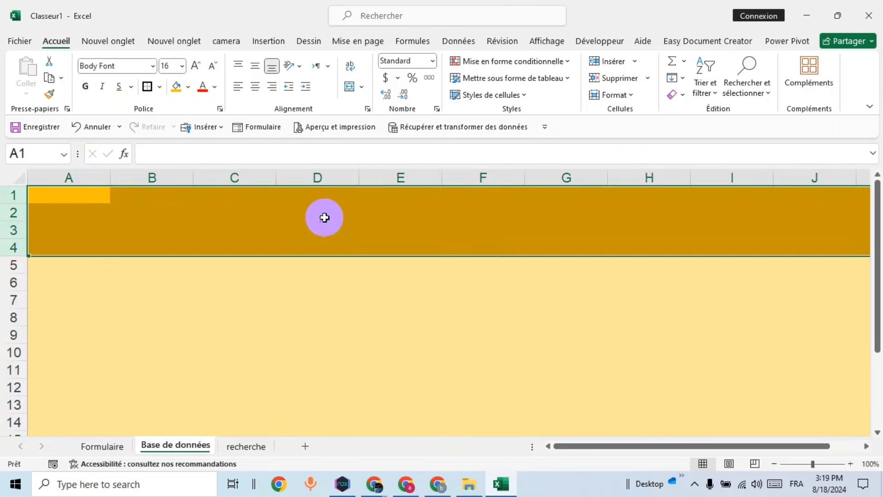
{"action": "left_click", "coordinate": [340, 314]}
Step: Return to the Formulaire sheet and bring up options for the Base de données button
{"action": "left_click", "coordinate": [101, 448]}
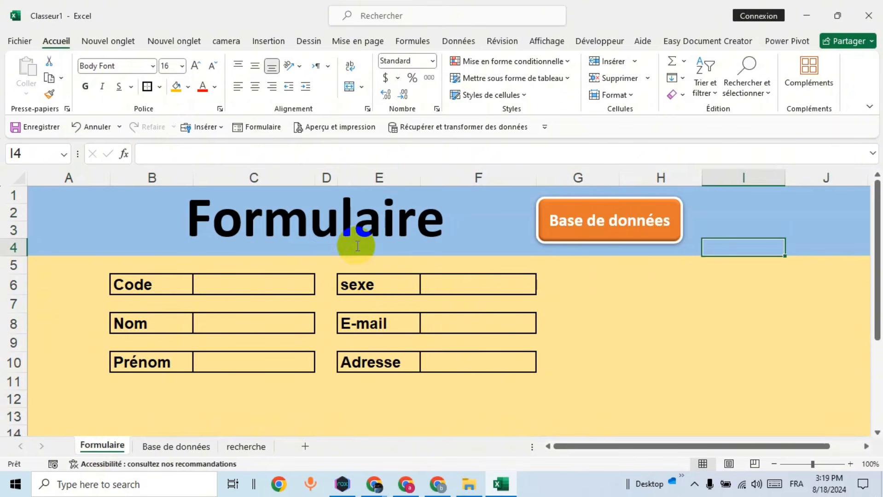
{"action": "left_click", "coordinate": [355, 231]}
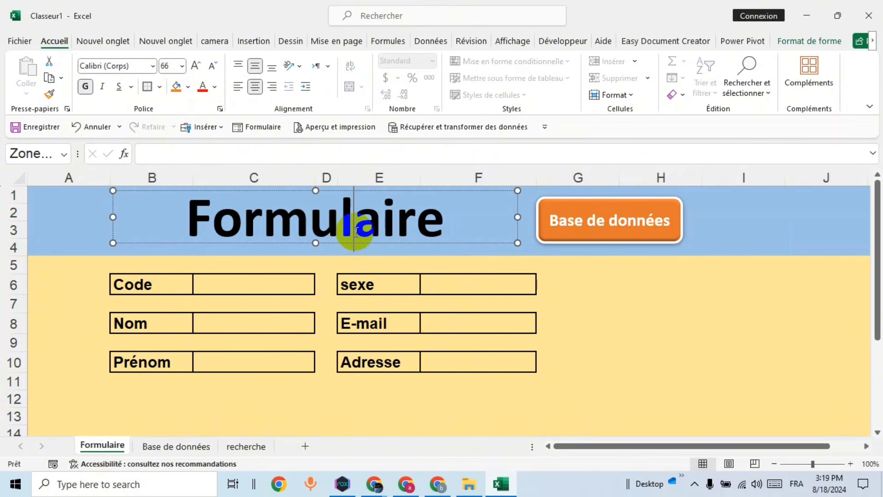
{"action": "right_click", "coordinate": [552, 240]}
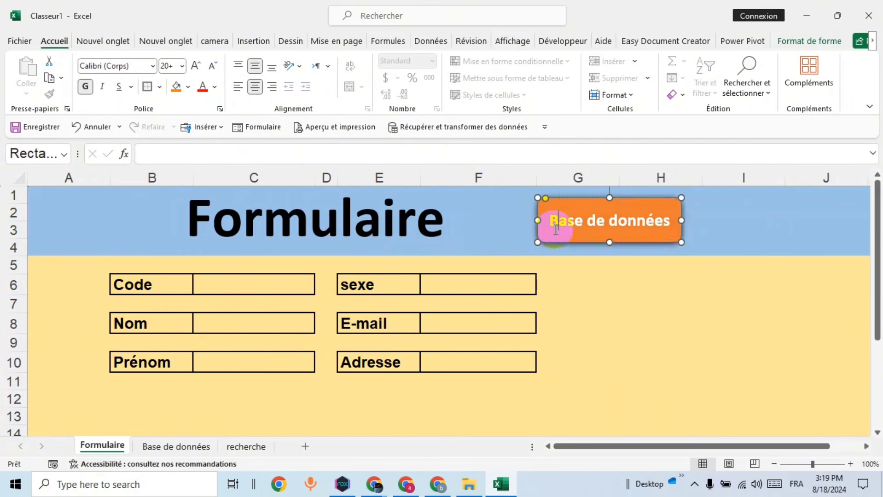
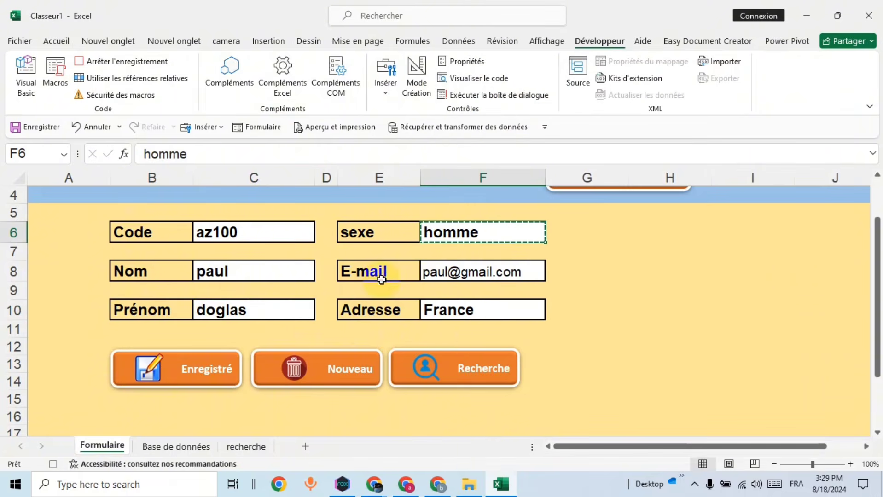
Step: Paste the sexe value homme into E7 and the F8 e-mail into F7 of Base de données as values
{"action": "left_click", "coordinate": [176, 446]}
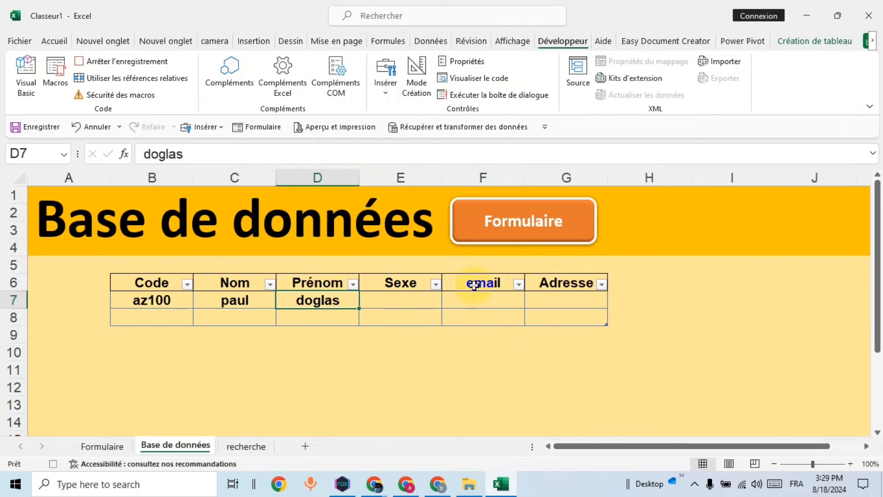
{"action": "right_click", "coordinate": [407, 300]}
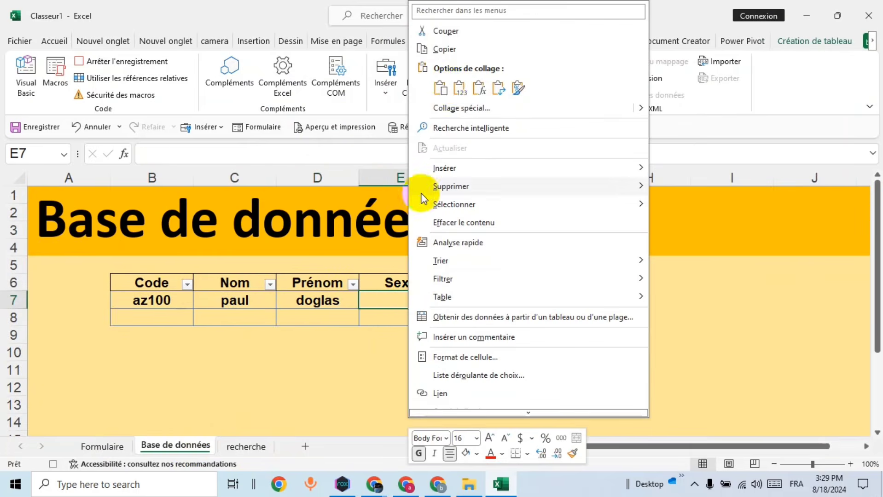
{"action": "left_click", "coordinate": [460, 88]}
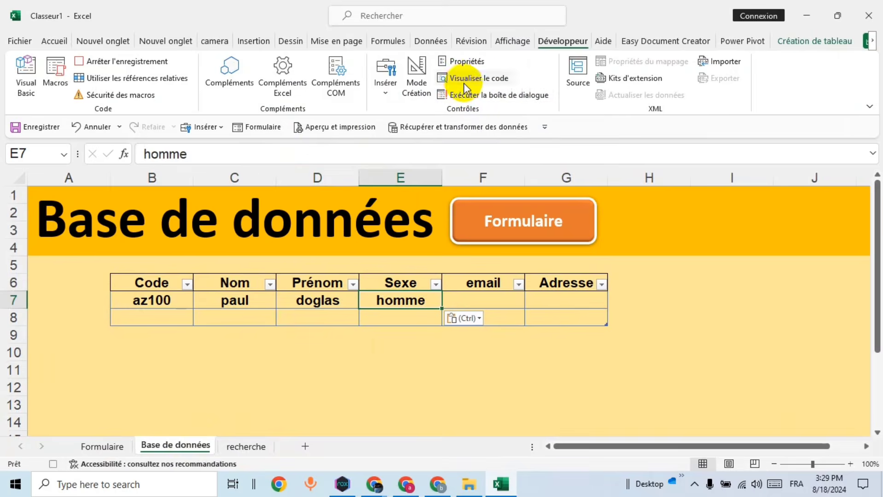
{"action": "left_click", "coordinate": [110, 447]}
{"action": "right_click", "coordinate": [551, 267]}
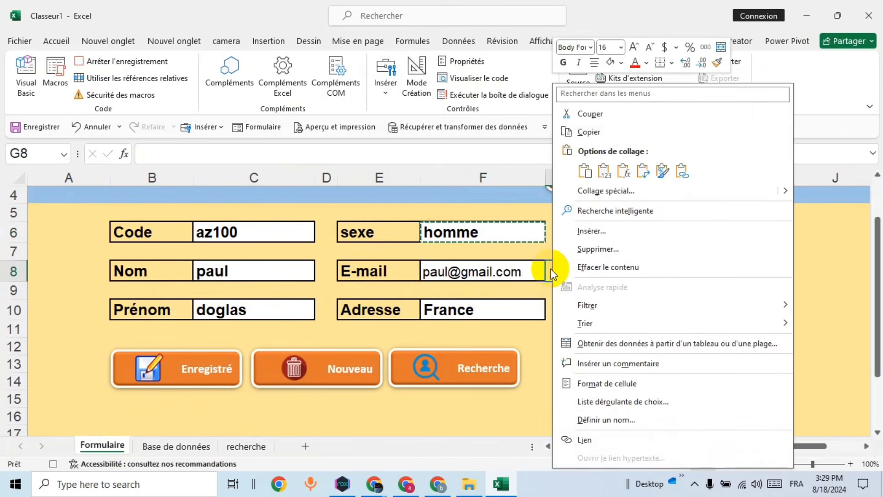
{"action": "left_click", "coordinate": [533, 270]}
{"action": "right_click", "coordinate": [535, 269]}
{"action": "left_click", "coordinate": [577, 115]}
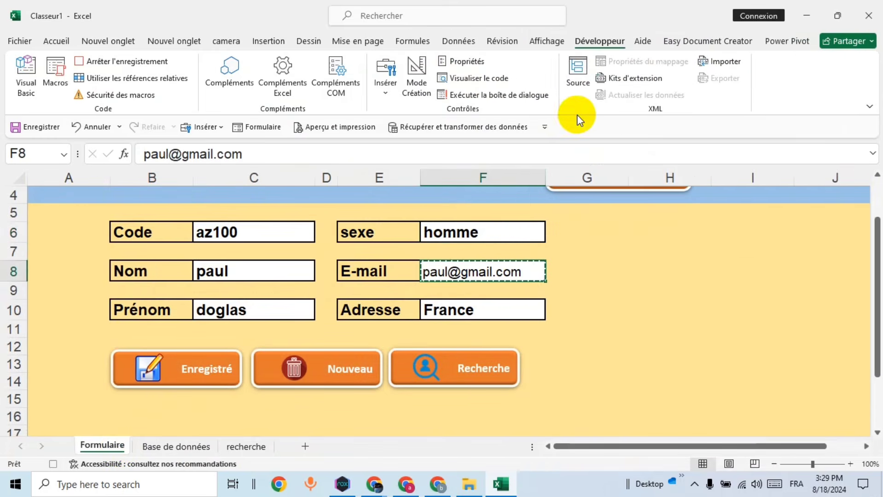
{"action": "left_click", "coordinate": [193, 443]}
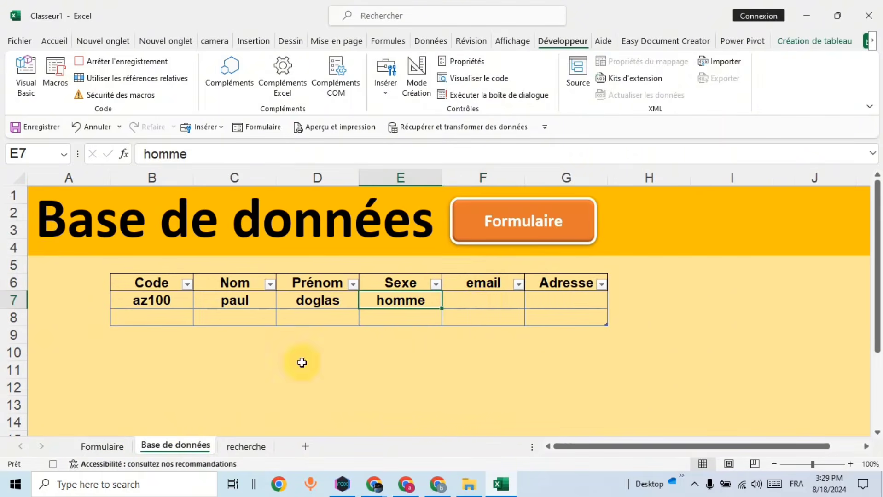
{"action": "right_click", "coordinate": [487, 298]}
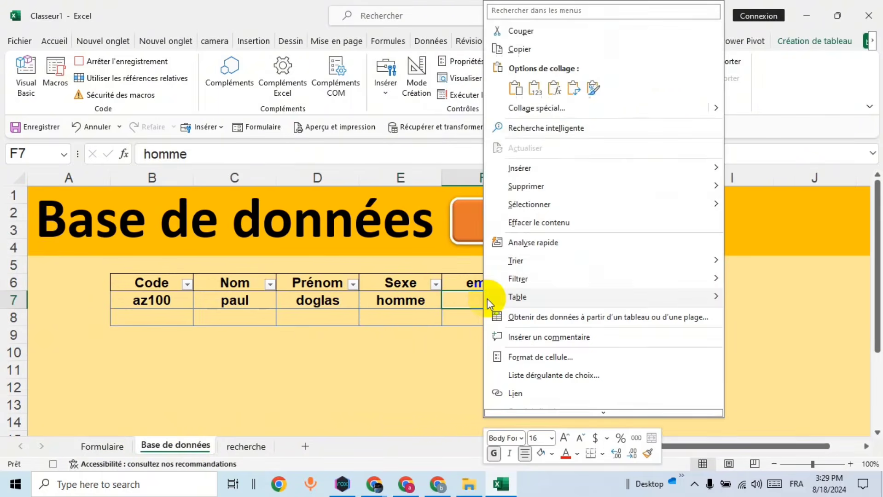
{"action": "left_click", "coordinate": [535, 87]}
Step: Copy the Adresse value France into G7 as a value and widen the email column
{"action": "left_click", "coordinate": [114, 443]}
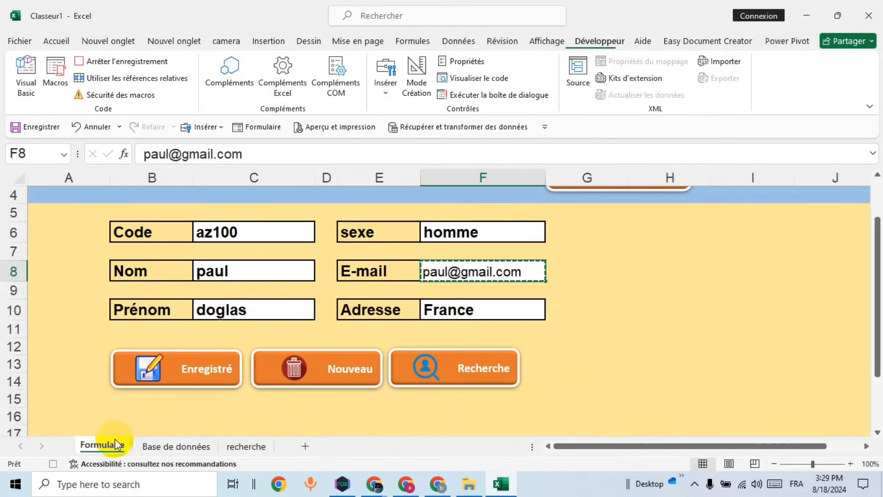
{"action": "left_click", "coordinate": [481, 309]}
{"action": "right_click", "coordinate": [481, 309]}
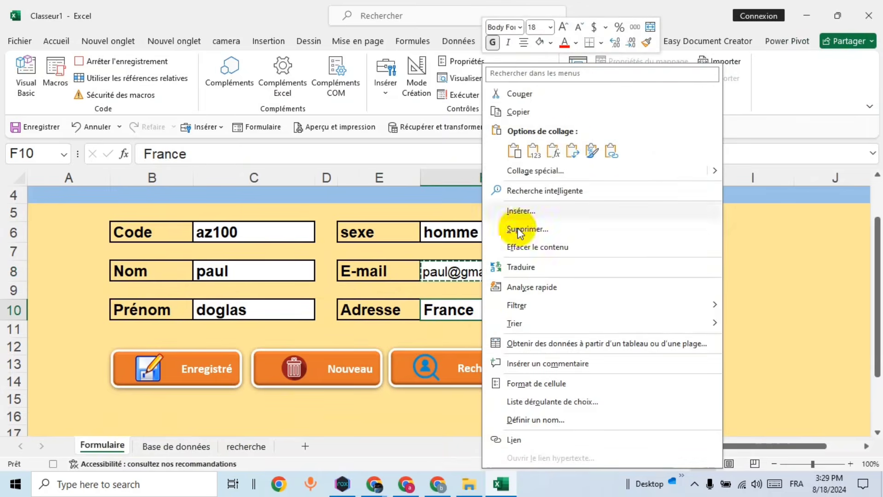
{"action": "left_click", "coordinate": [520, 112]}
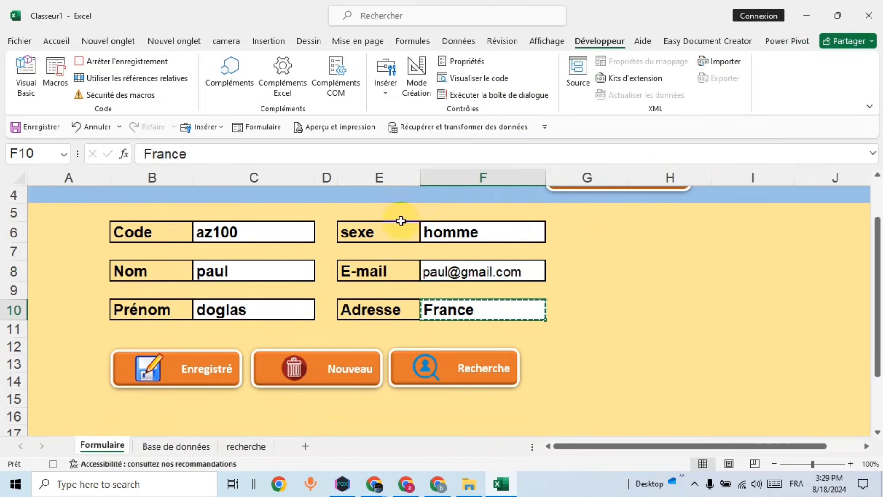
{"action": "left_click", "coordinate": [170, 446]}
{"action": "right_click", "coordinate": [574, 300]}
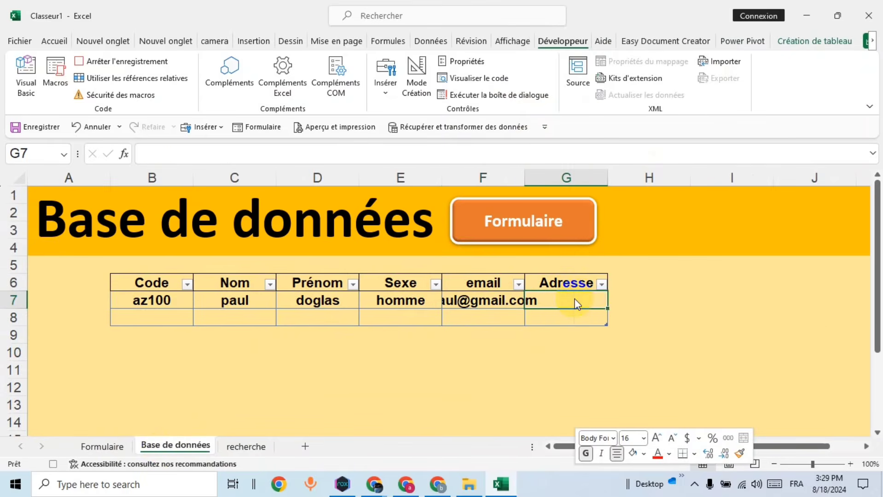
{"action": "left_click", "coordinate": [620, 87]}
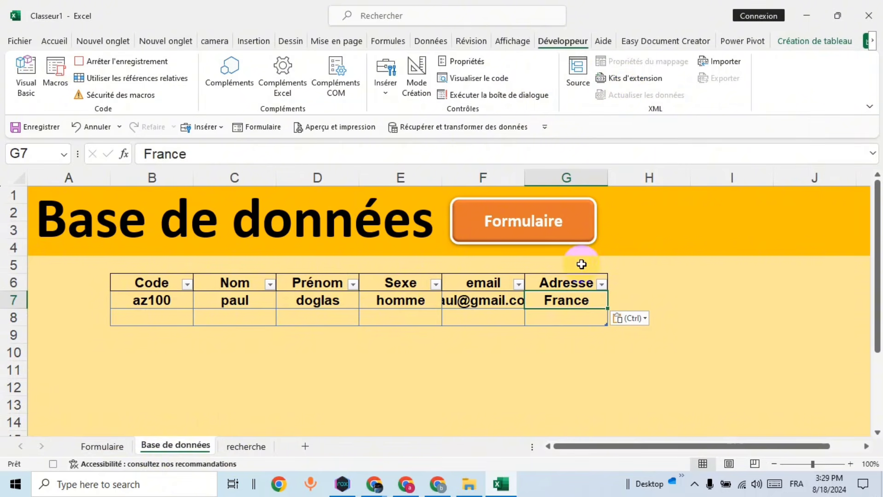
{"action": "left_click_drag", "start_coordinate": [526, 179], "coordinate": [556, 176]}
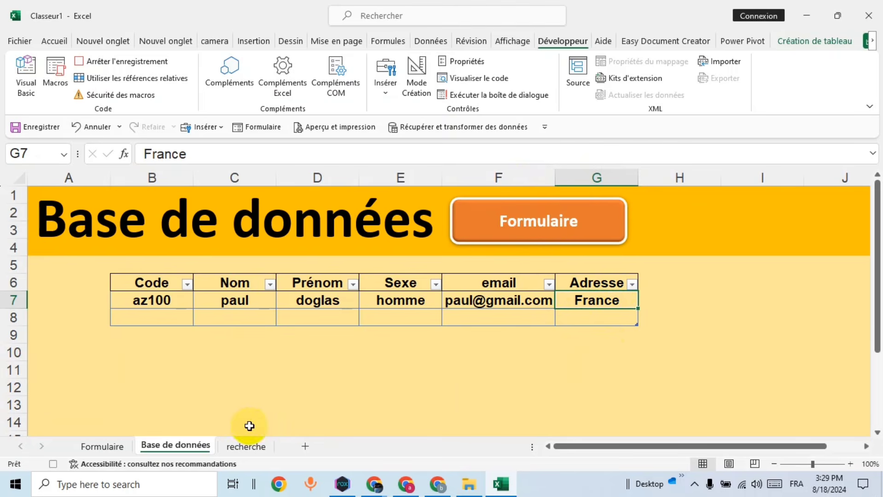
Step: Delete the Adresse, e-mail, sexe, Prénom, Nom and Code entries, then stop the macro recording
{"action": "left_click", "coordinate": [101, 447]}
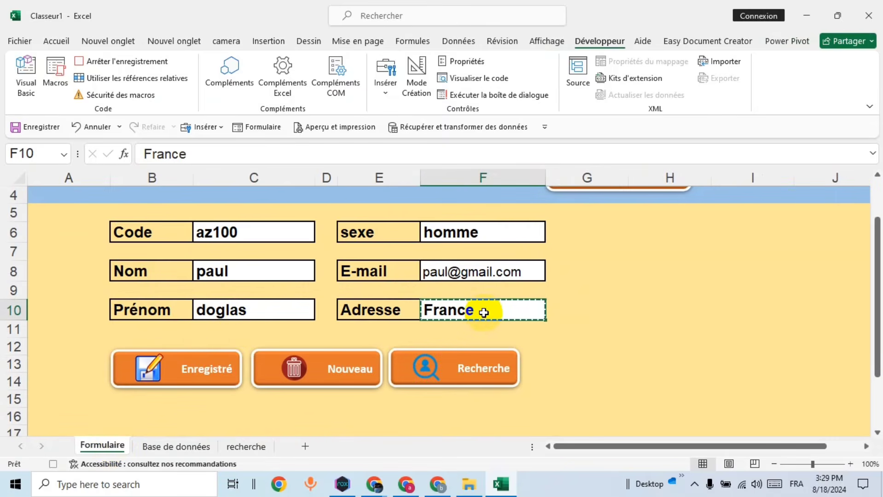
{"action": "key", "text": "Delete"}
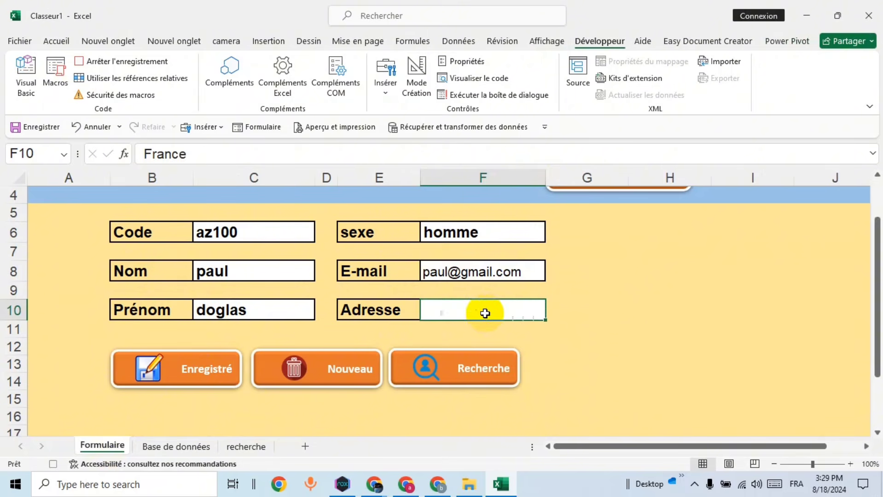
{"action": "left_click", "coordinate": [529, 265]}
{"action": "key", "text": "Delete"}
{"action": "left_click", "coordinate": [531, 232]}
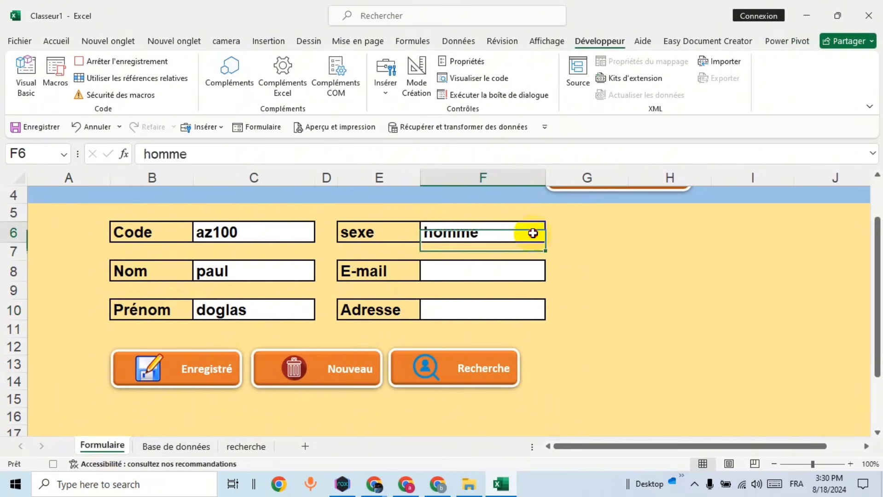
{"action": "key", "text": "Delete"}
{"action": "left_click", "coordinate": [294, 314]}
{"action": "key", "text": "Delete"}
{"action": "left_click", "coordinate": [294, 271]}
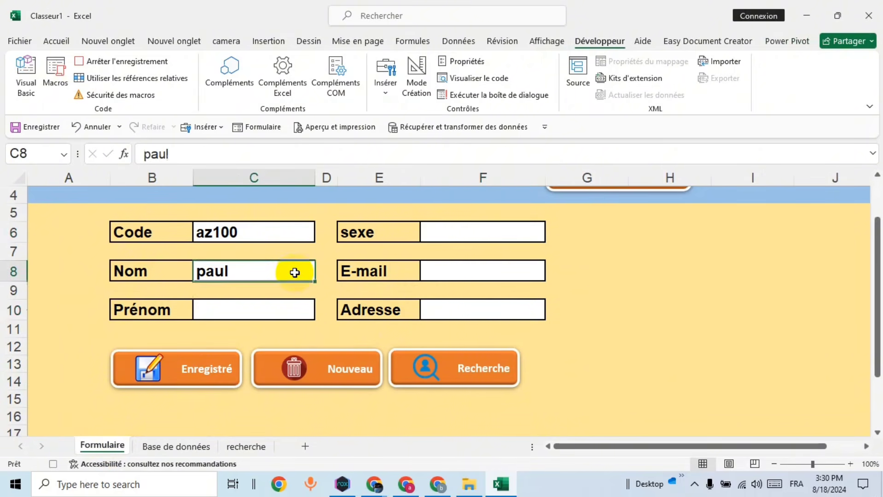
{"action": "key", "text": "Delete"}
{"action": "left_click", "coordinate": [293, 237]}
{"action": "key", "text": "Delete"}
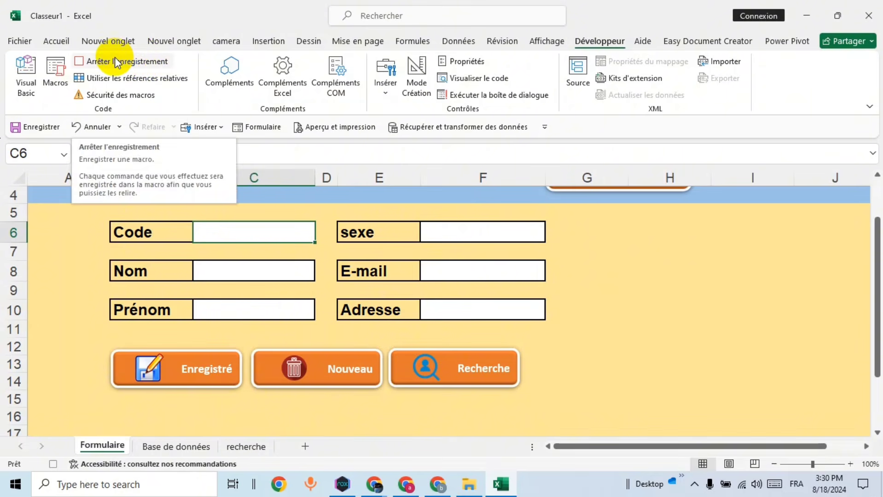
{"action": "left_click", "coordinate": [139, 66]}
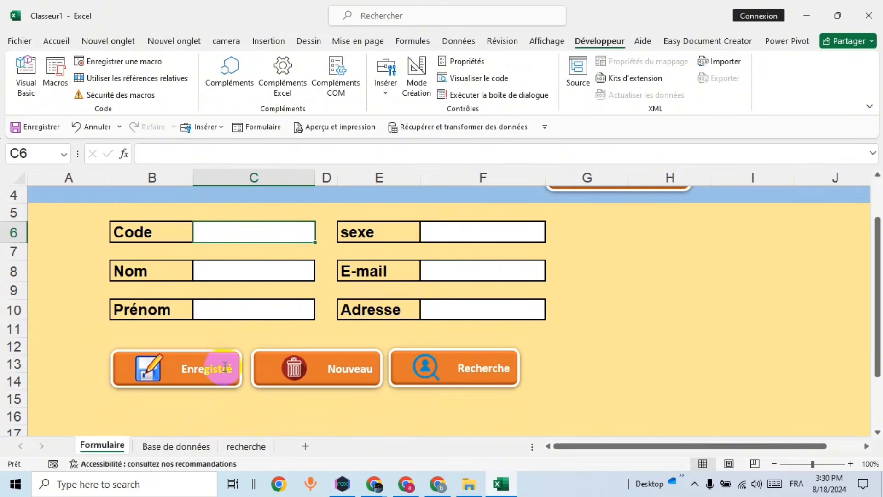
Step: Assign the enregisré macro to the Enregistré button on the Formulaire sheet
{"action": "right_click", "coordinate": [191, 379]}
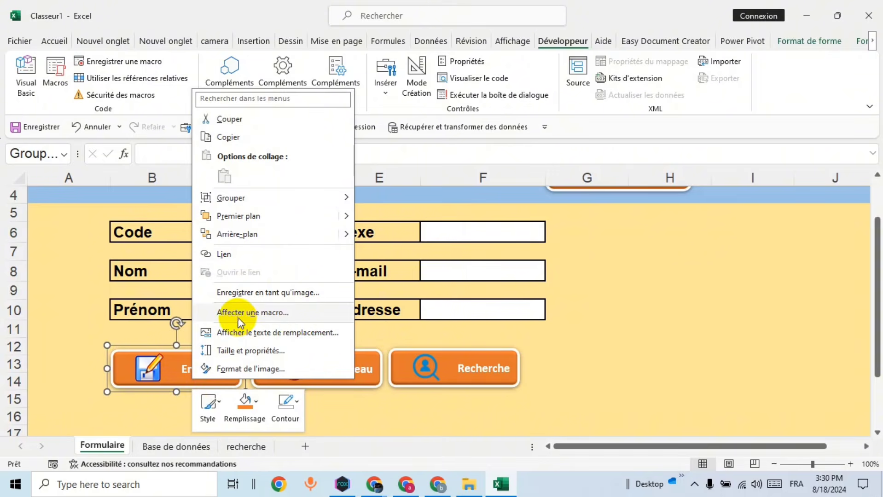
{"action": "left_click", "coordinate": [272, 313]}
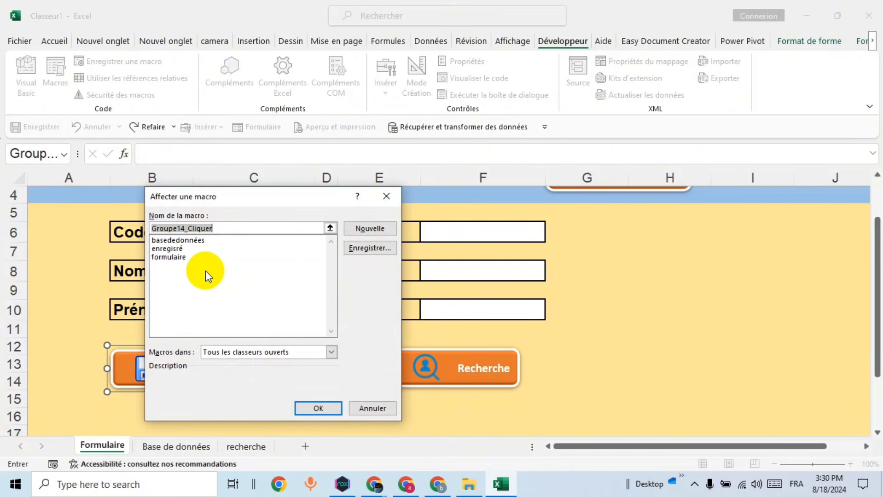
{"action": "left_click", "coordinate": [168, 248]}
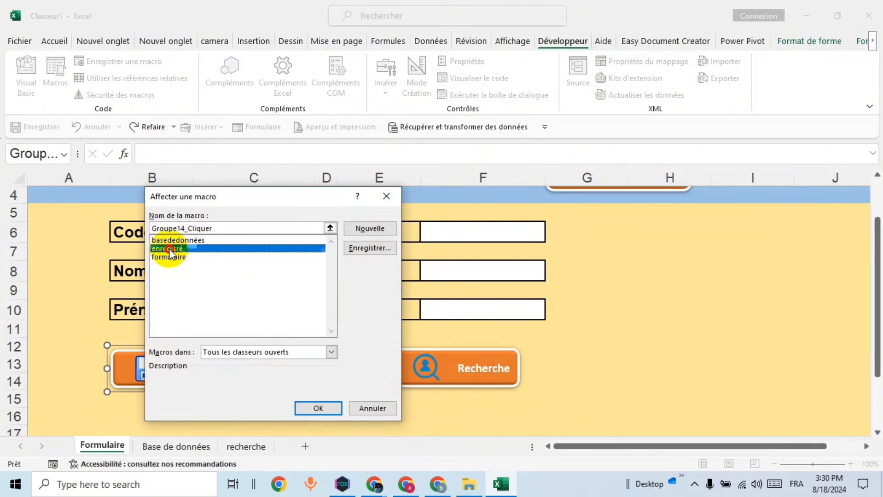
{"action": "left_click", "coordinate": [317, 410]}
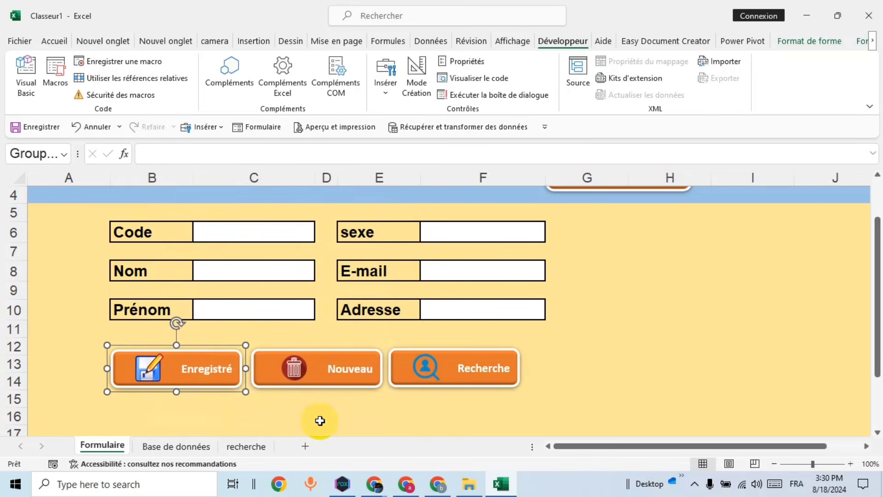
{"action": "left_click", "coordinate": [319, 421]}
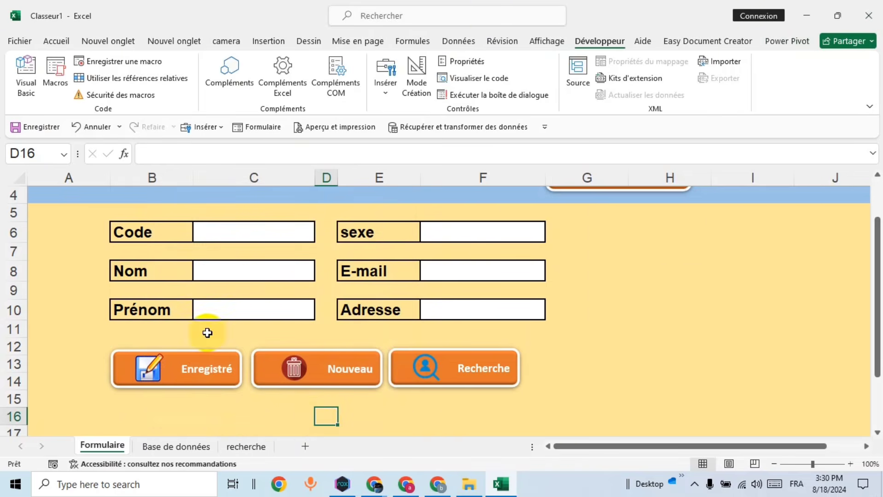
Step: Fill the form with code az101, a Nom, Prénom jack, sexe homme, an e-mail and Adresse France
{"action": "left_click", "coordinate": [264, 236]}
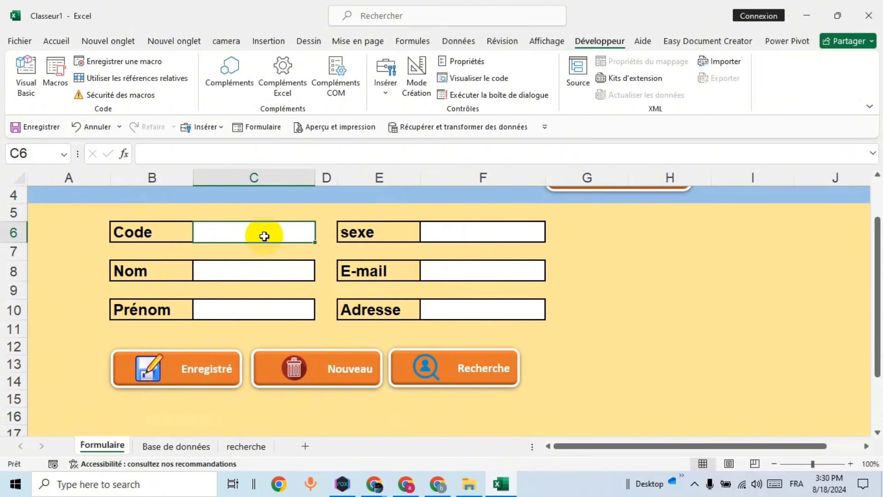
{"action": "type", "text": "az101"}
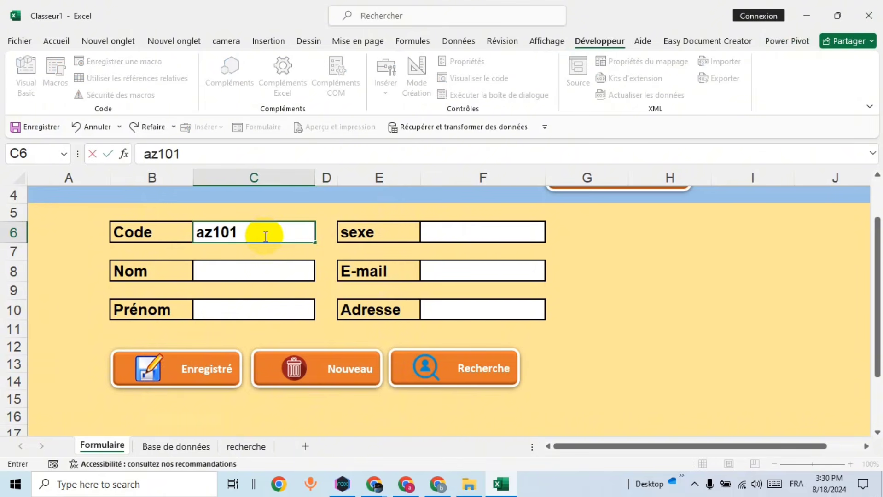
{"action": "left_click", "coordinate": [243, 267]}
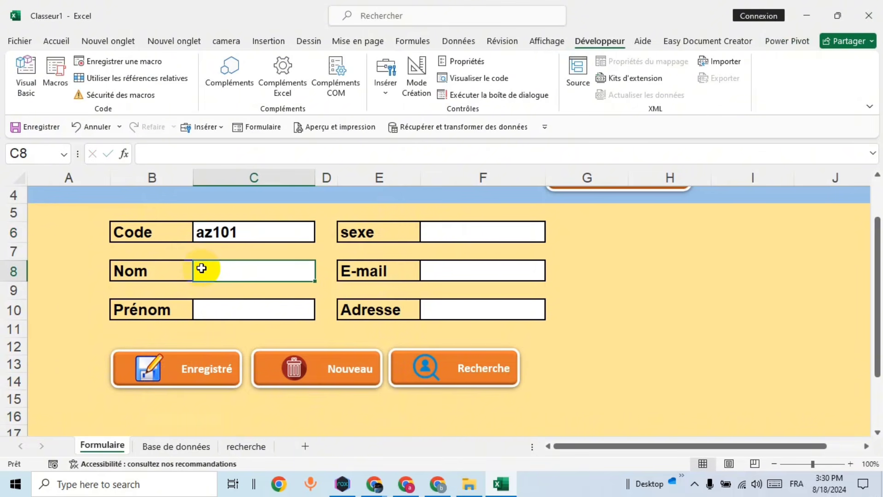
{"action": "type", "text": "jack"}
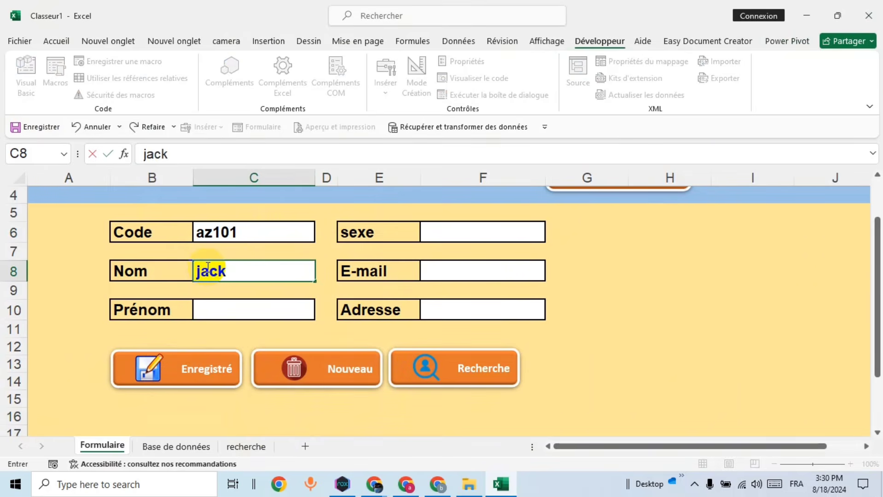
{"action": "key", "text": "Return"}
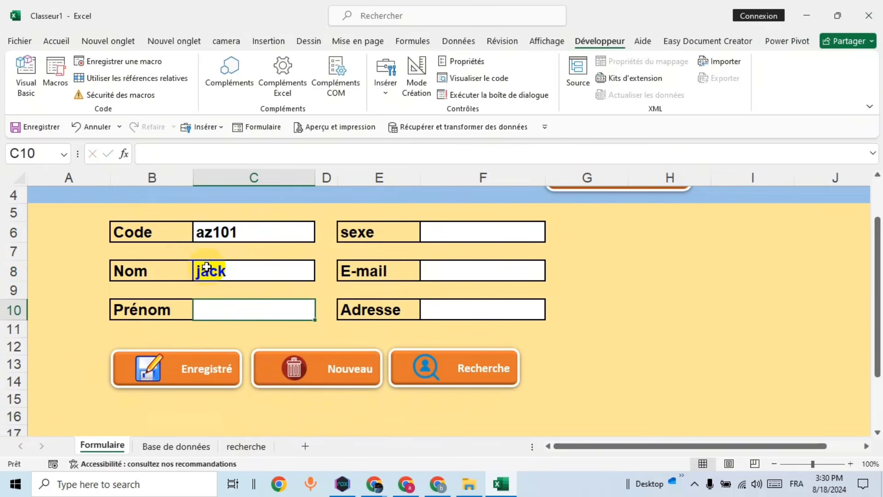
{"action": "type", "text": "jack"}
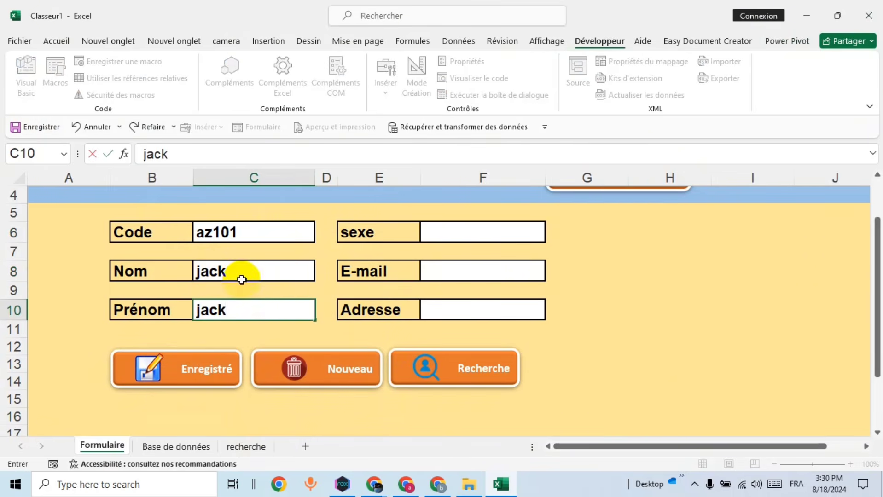
{"action": "left_click", "coordinate": [445, 233]}
{"action": "type", "text": "homme"}
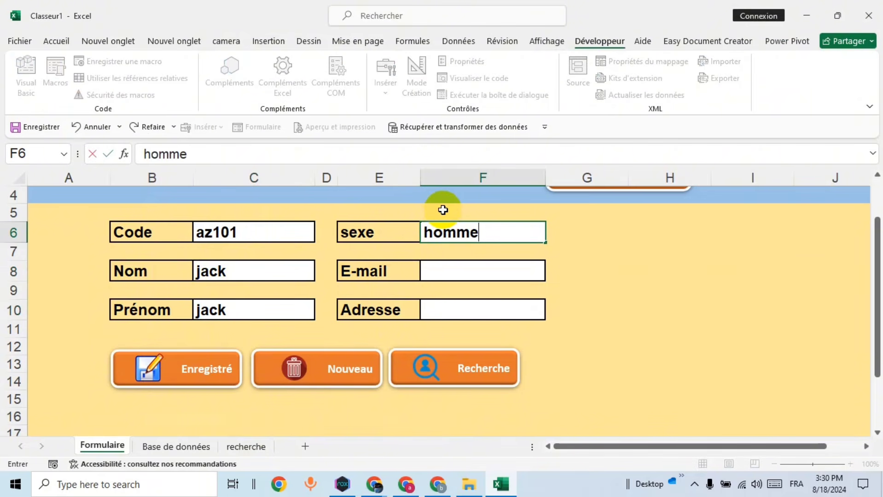
{"action": "left_click", "coordinate": [474, 271]}
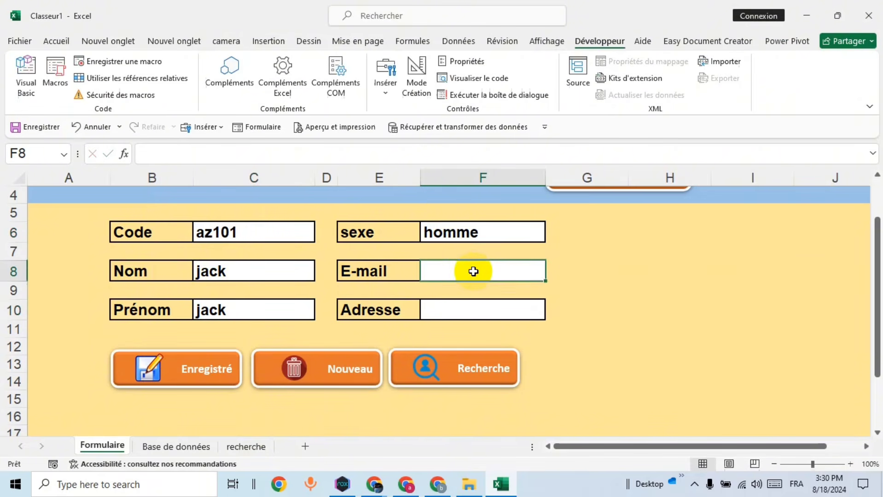
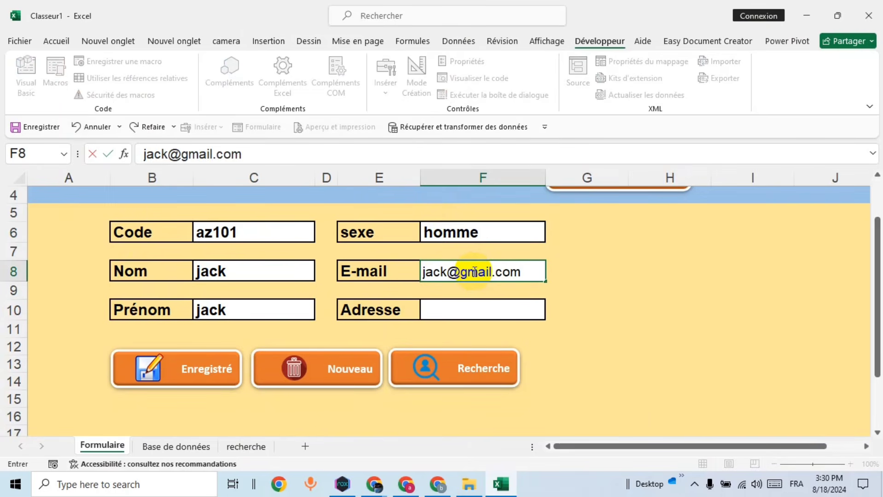
{"action": "left_click", "coordinate": [474, 313]}
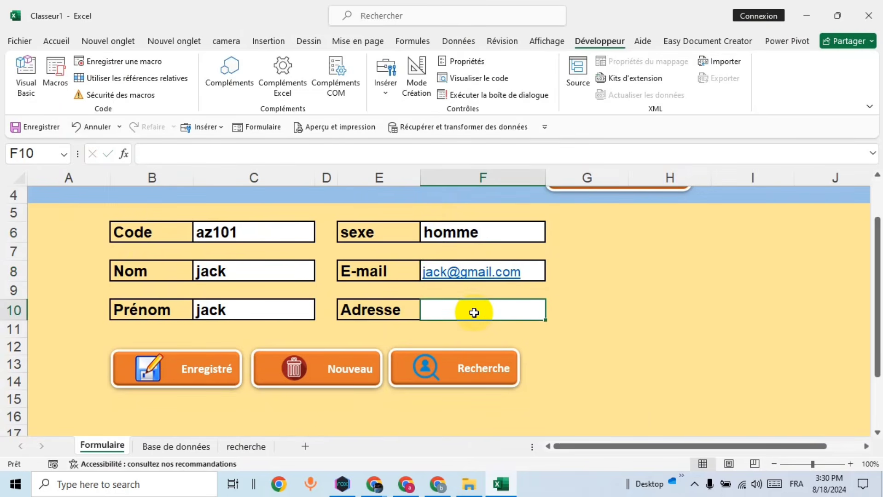
{"action": "type", "text": "Fran"}
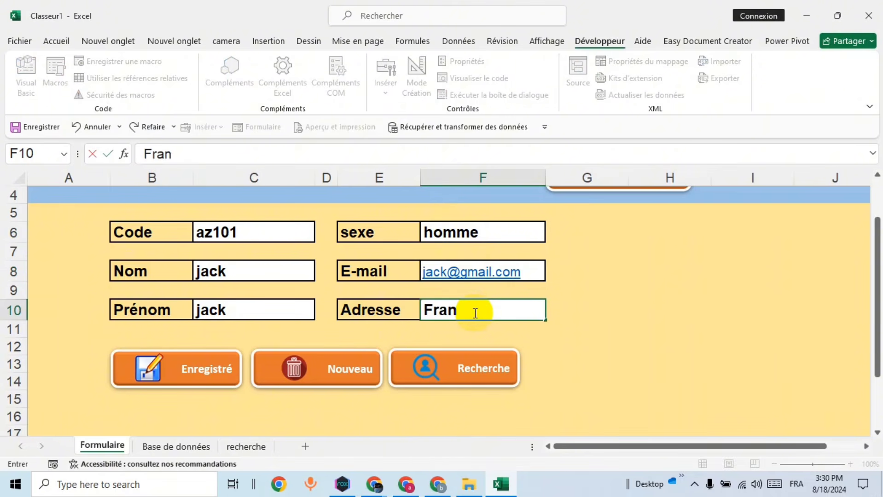
{"action": "type", "text": "ce"}
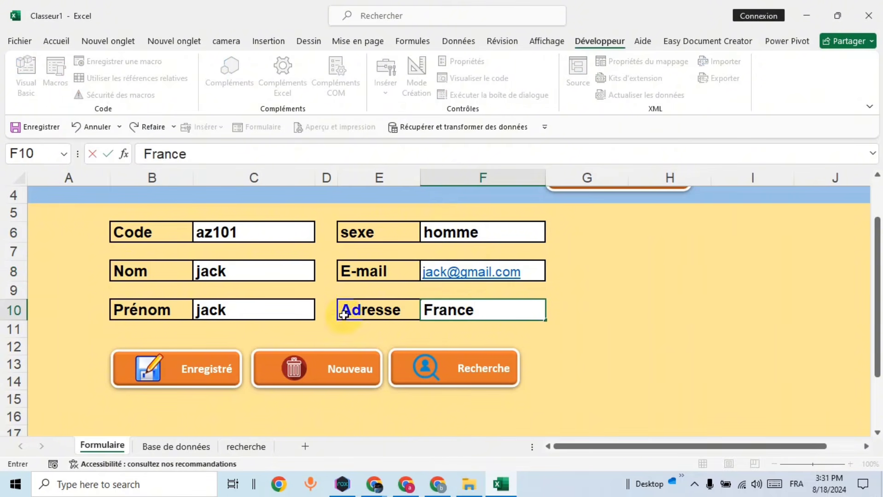
Step: Save the record with Enregistré and verify it appears in Base de données
{"action": "left_click", "coordinate": [206, 375]}
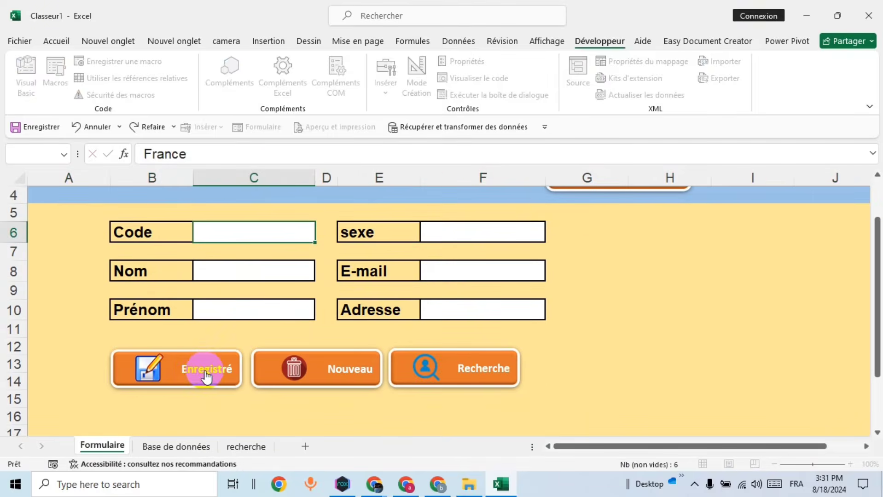
{"action": "left_click", "coordinate": [159, 447]}
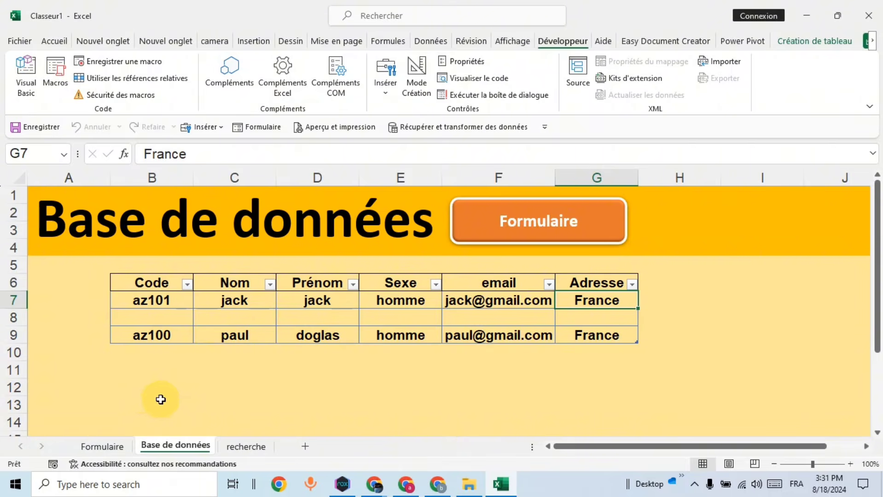
{"action": "left_click", "coordinate": [103, 446]}
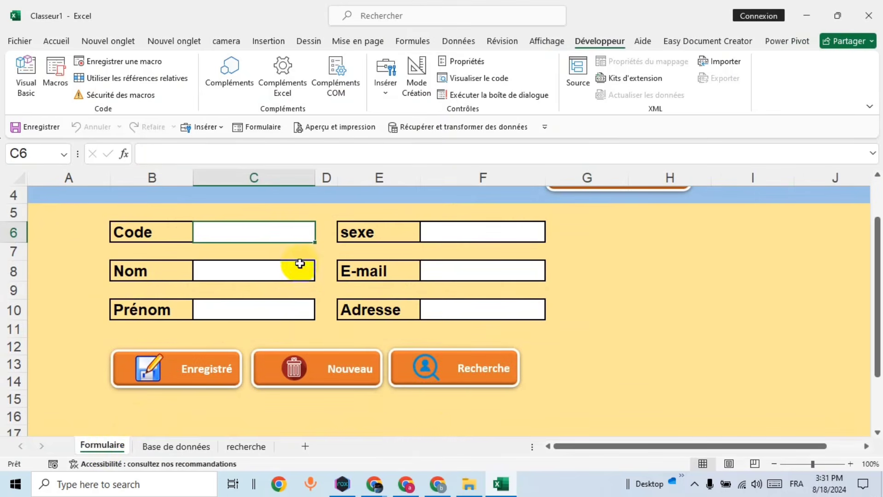
Step: Enter code az103, Nom, Prénom, sexe homme, an e-mail and Adresse france, then save with Enregistré
{"action": "type", "text": "az"}
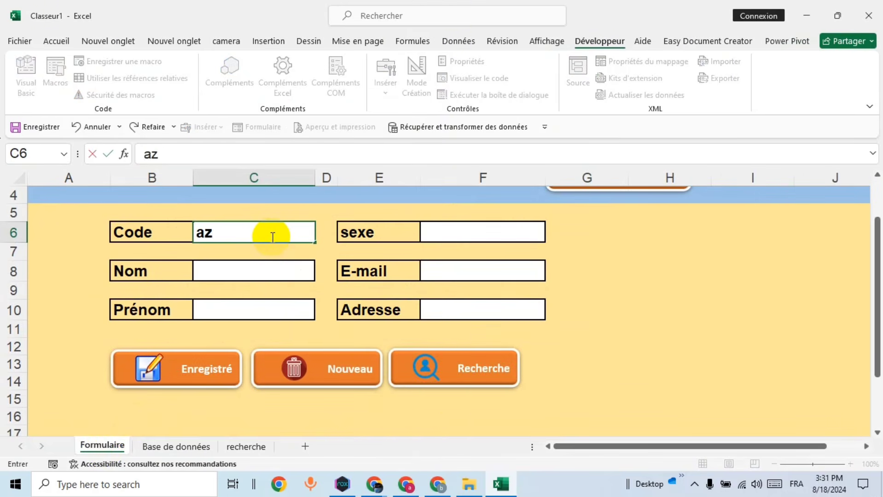
{"action": "type", "text": "103"}
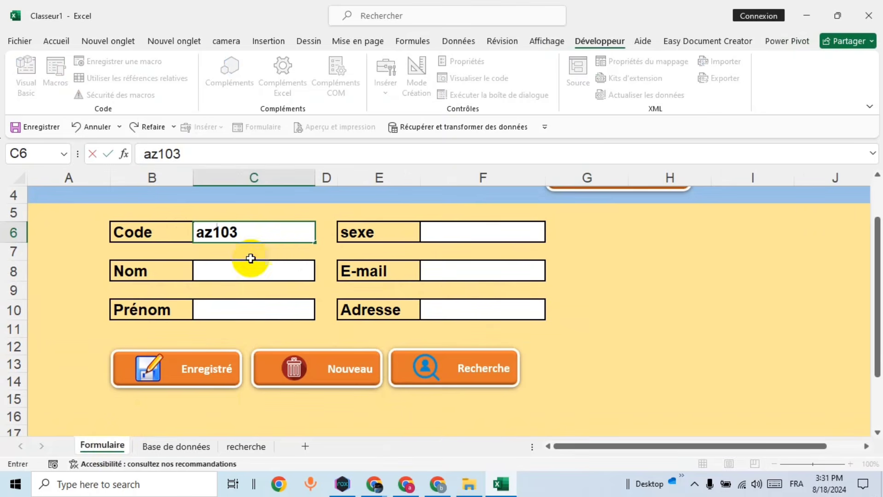
{"action": "left_click", "coordinate": [232, 272]}
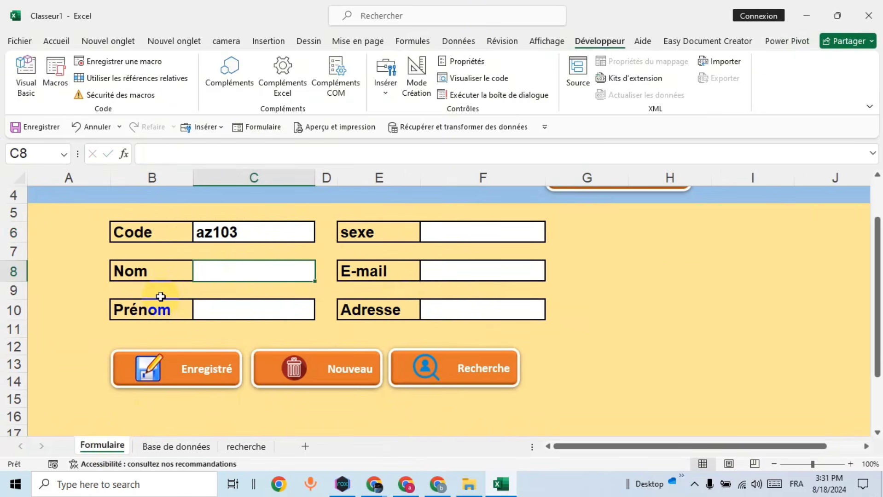
{"action": "type", "text": "vincent"}
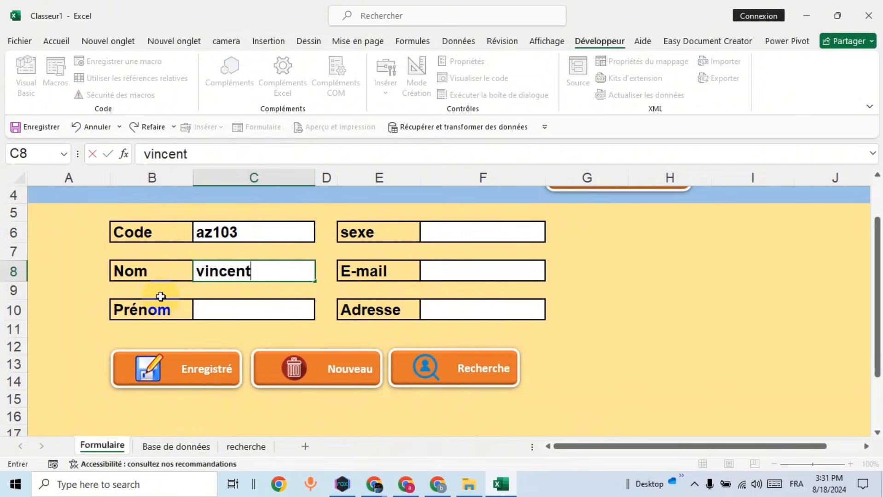
{"action": "left_click", "coordinate": [208, 310]}
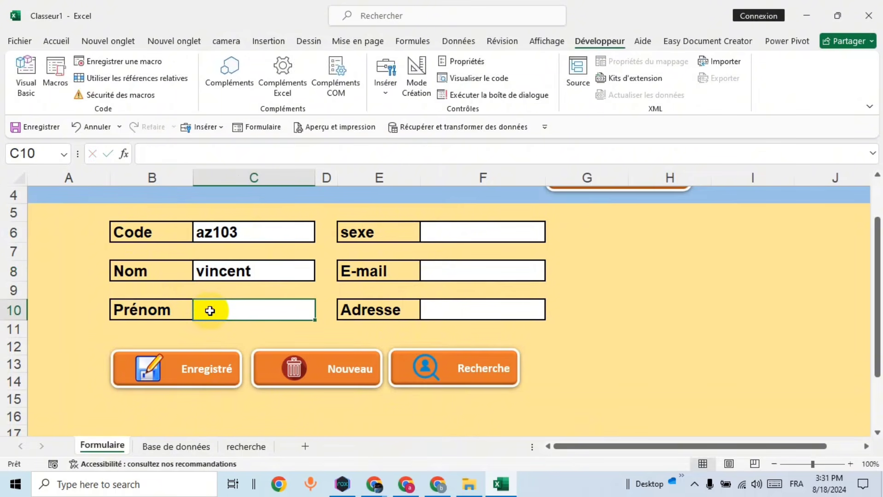
{"action": "type", "text": "vincent"}
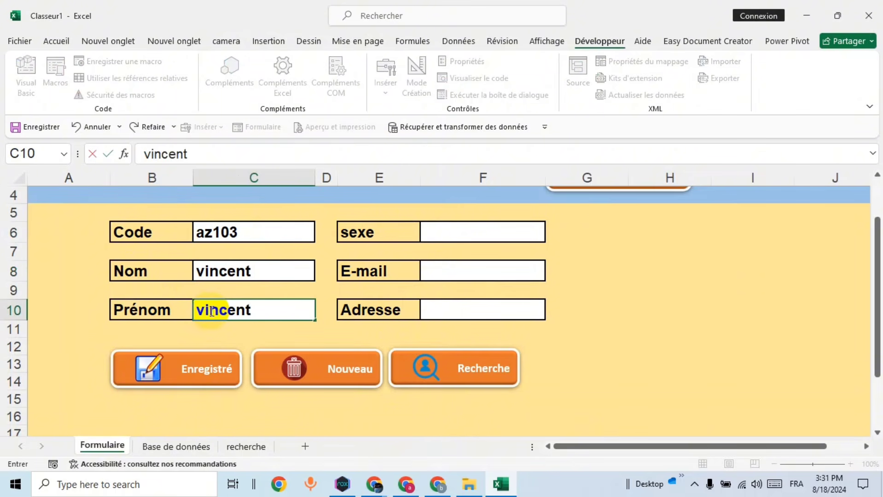
{"action": "left_click", "coordinate": [456, 232]}
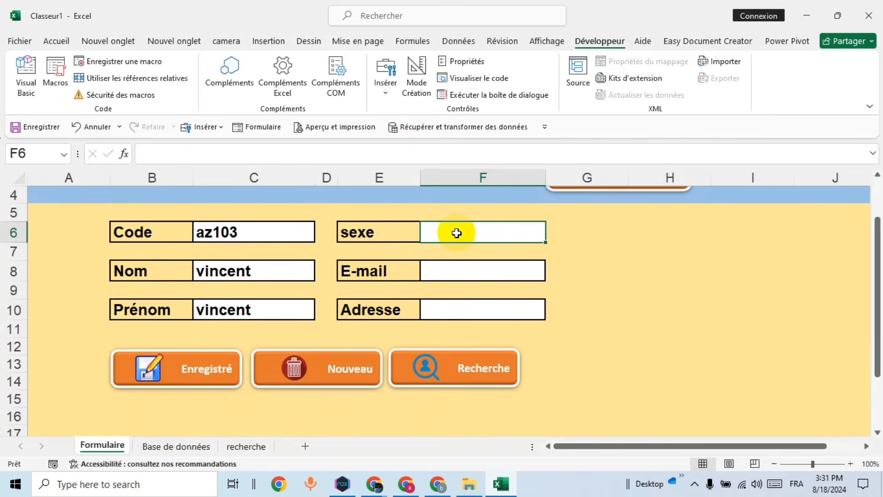
{"action": "type", "text": "homme"}
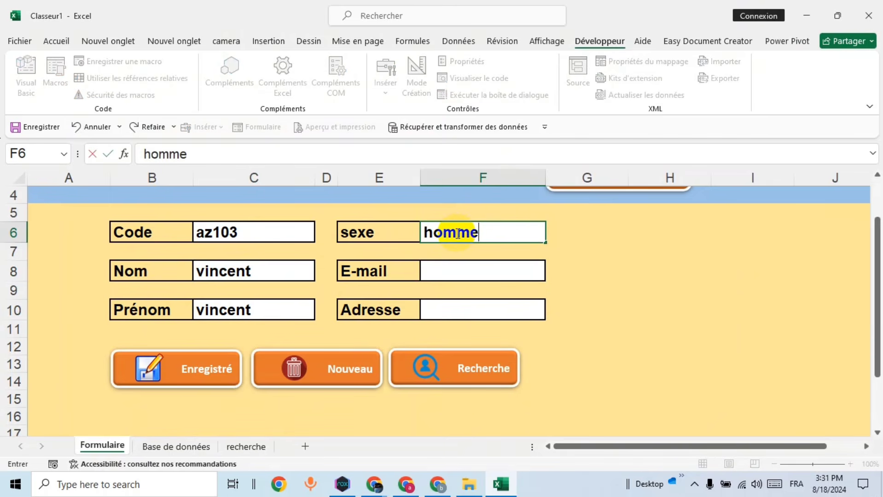
{"action": "left_click", "coordinate": [464, 271]}
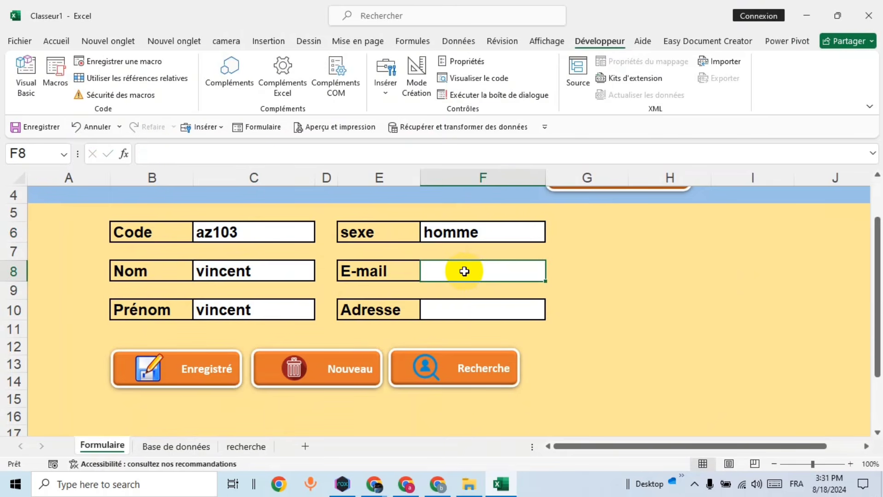
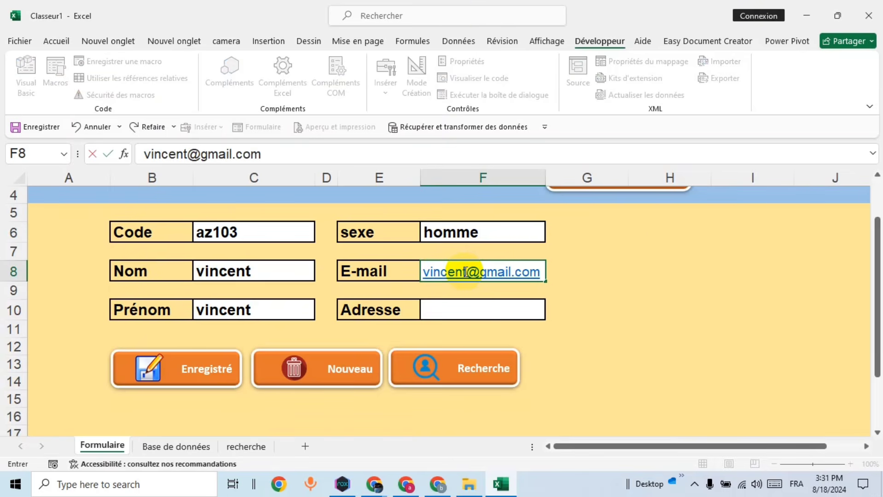
{"action": "left_click", "coordinate": [506, 309]}
{"action": "type", "text": "france"}
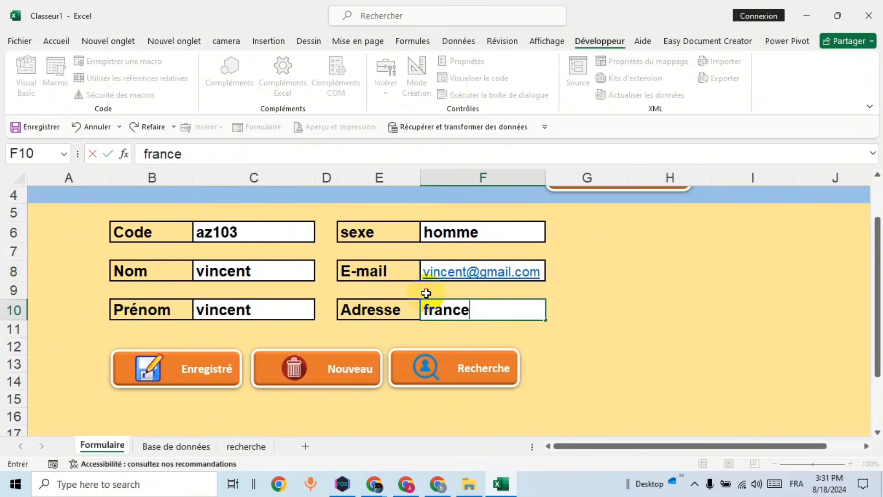
{"action": "left_click", "coordinate": [198, 378]}
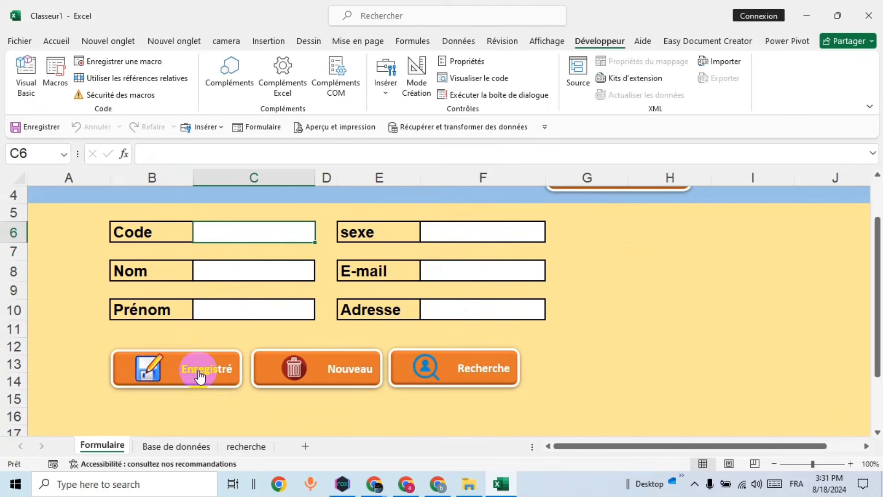
Step: Delete the empty row 8 from the Base de données table
{"action": "left_click", "coordinate": [169, 445]}
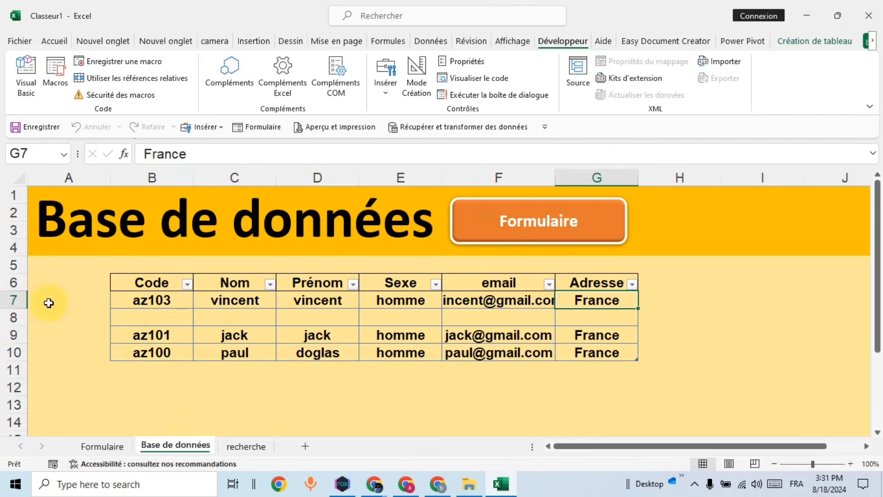
{"action": "left_click", "coordinate": [16, 317]}
{"action": "right_click", "coordinate": [20, 319]}
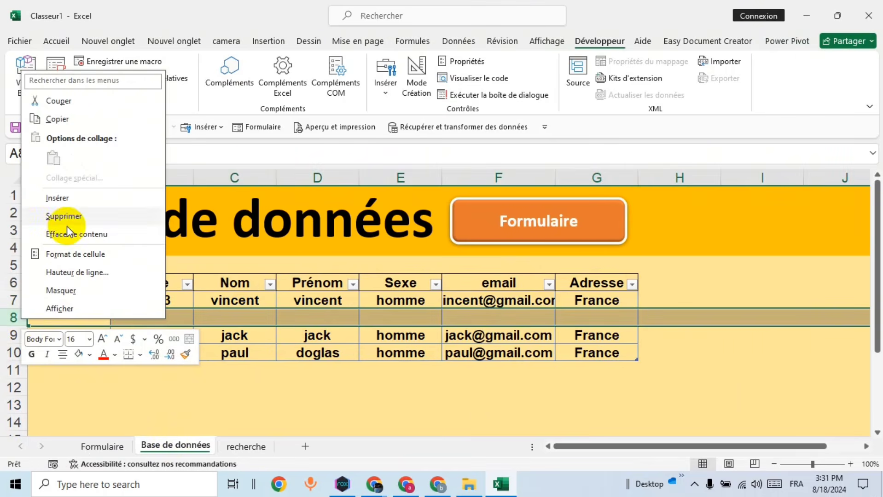
{"action": "left_click", "coordinate": [63, 216]}
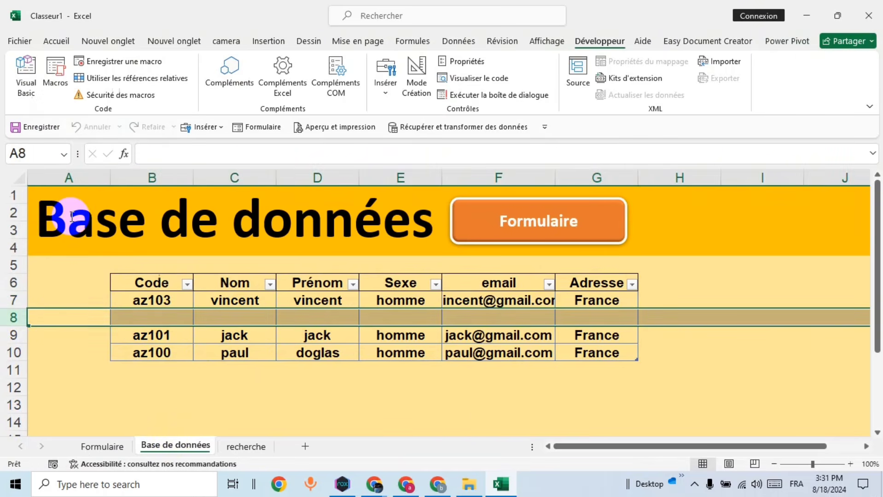
{"action": "left_click", "coordinate": [234, 380]}
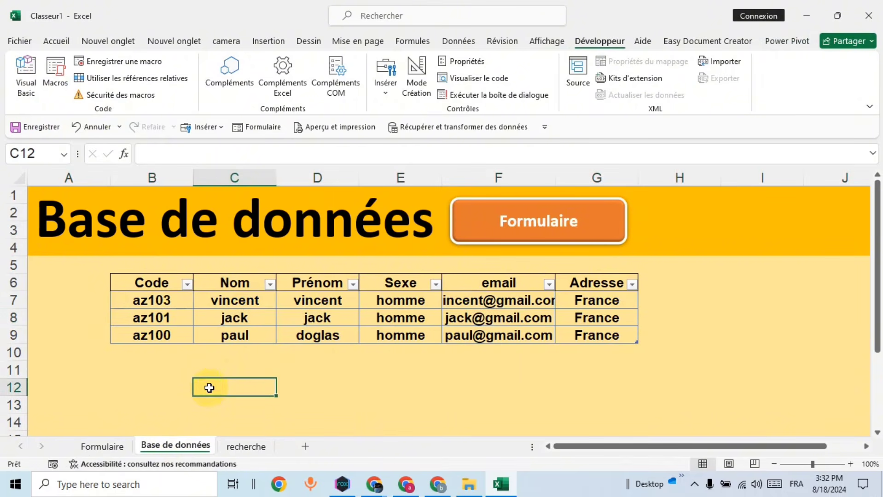
Step: Apply a different table style to the Base de données table
{"action": "left_click_drag", "start_coordinate": [130, 280], "coordinate": [584, 281]}
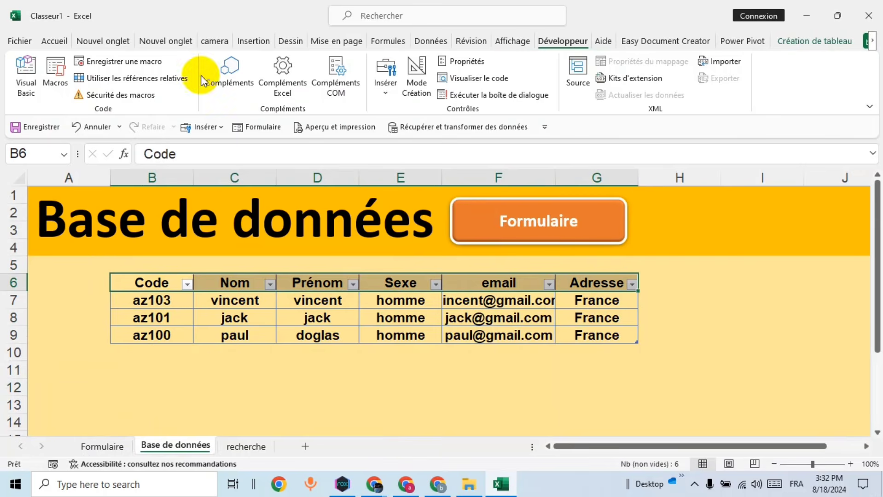
{"action": "left_click", "coordinate": [64, 45]}
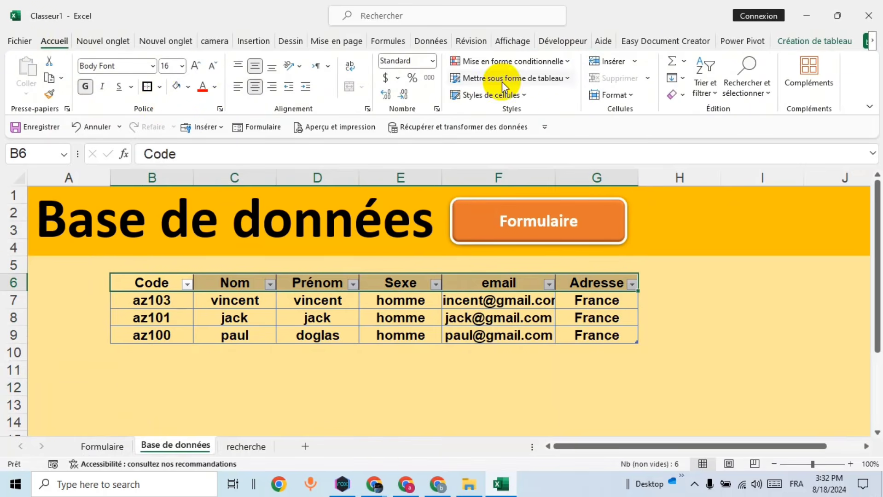
{"action": "left_click", "coordinate": [823, 45]}
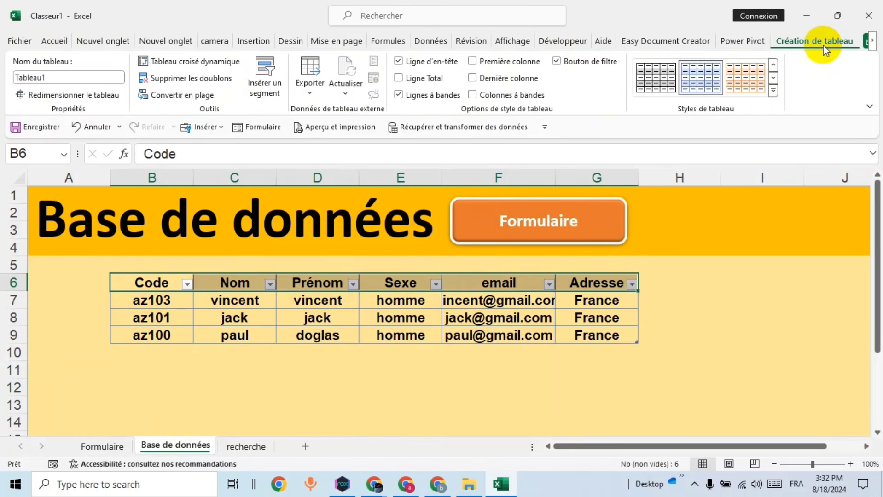
{"action": "left_click", "coordinate": [774, 91]}
{"action": "left_click", "coordinate": [671, 136]}
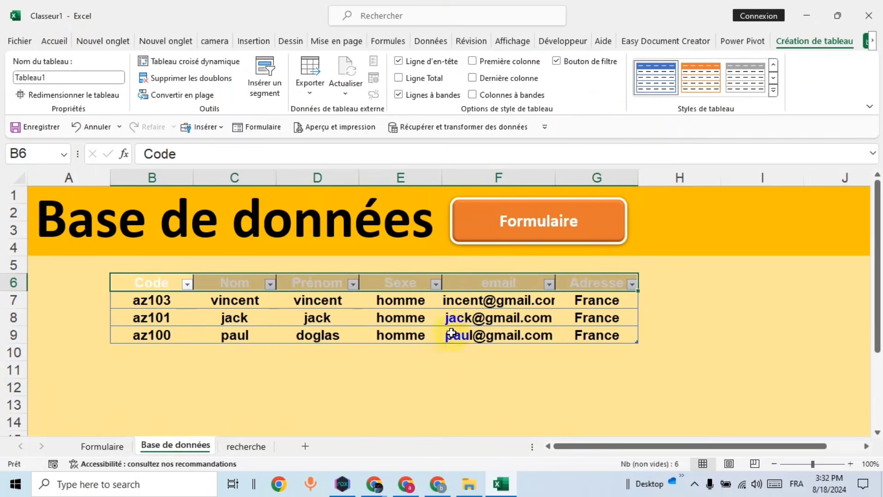
{"action": "left_click", "coordinate": [380, 365]}
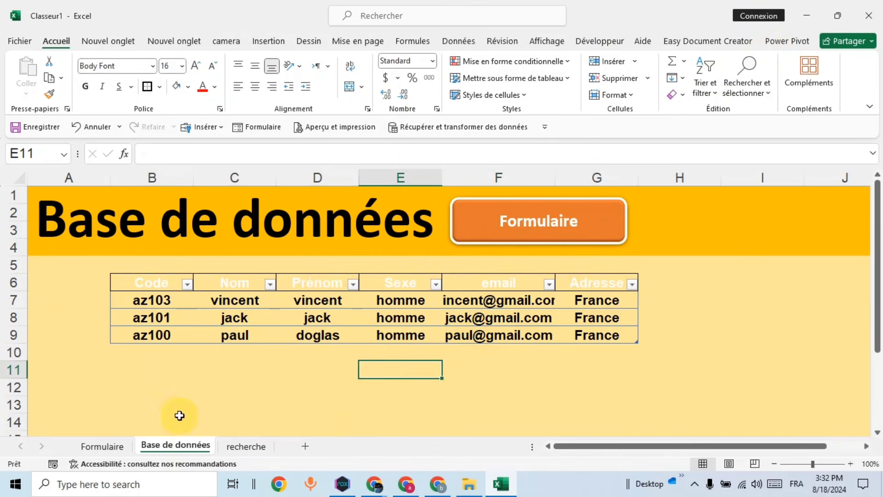
Step: Enter placeholder values: aaa in Code and aa in Nom, Prénom, sexe, E-mail and Adresse
{"action": "left_click", "coordinate": [102, 446]}
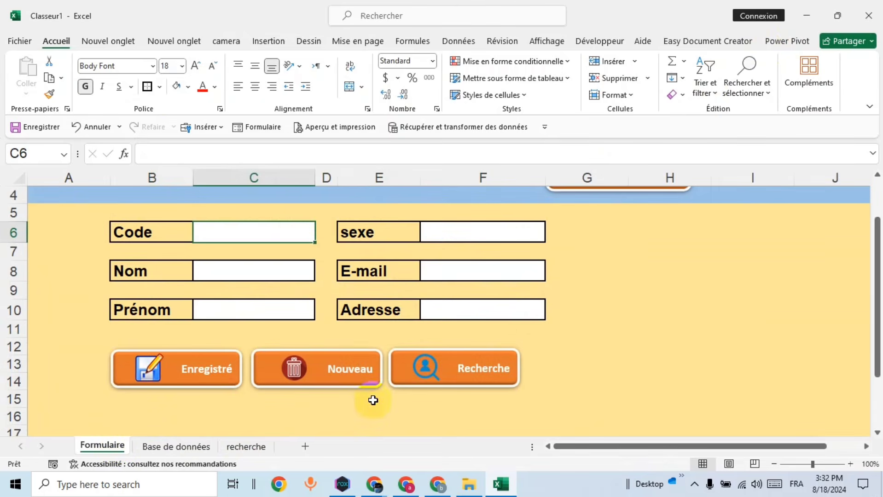
{"action": "left_click", "coordinate": [333, 381]}
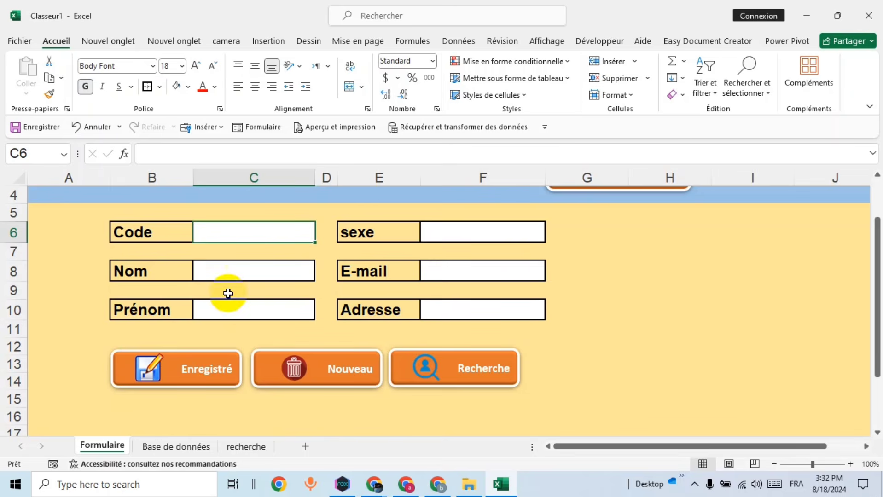
{"action": "type", "text": "aaa"}
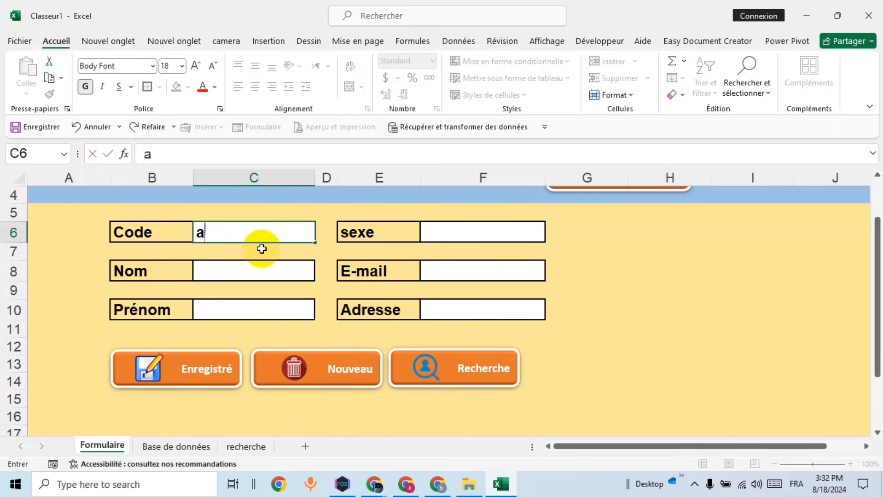
{"action": "left_click", "coordinate": [246, 274]}
{"action": "type", "text": "aa"}
{"action": "left_click", "coordinate": [243, 306]}
{"action": "type", "text": "aa"}
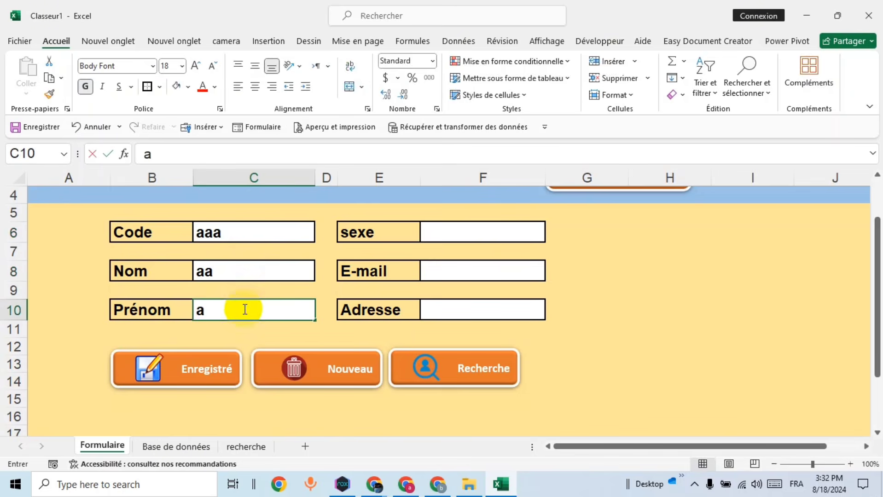
{"action": "left_click", "coordinate": [468, 236]}
{"action": "type", "text": "aa"}
{"action": "left_click", "coordinate": [458, 272]}
{"action": "type", "text": "aa"}
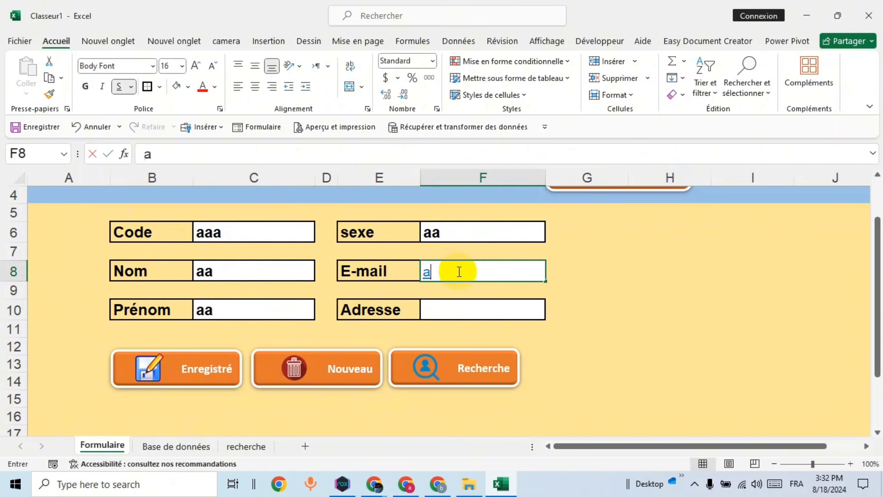
{"action": "left_click", "coordinate": [460, 309]}
{"action": "type", "text": "aa"}
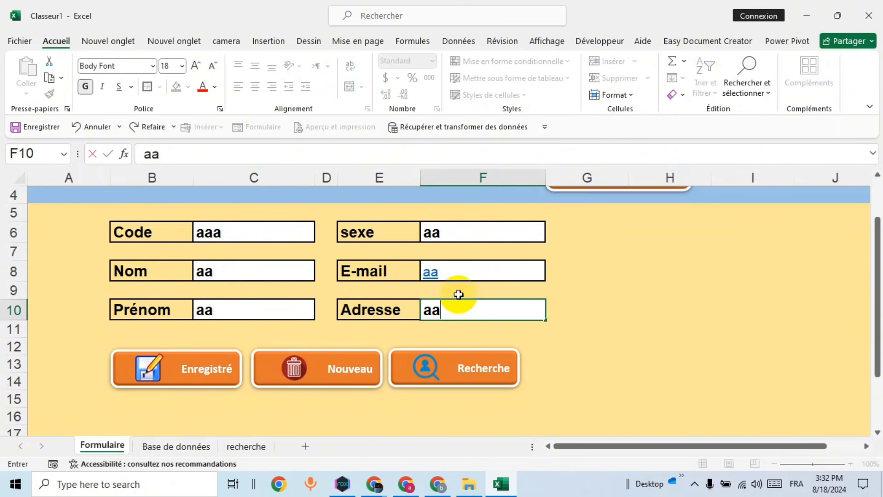
{"action": "left_click", "coordinate": [245, 232]}
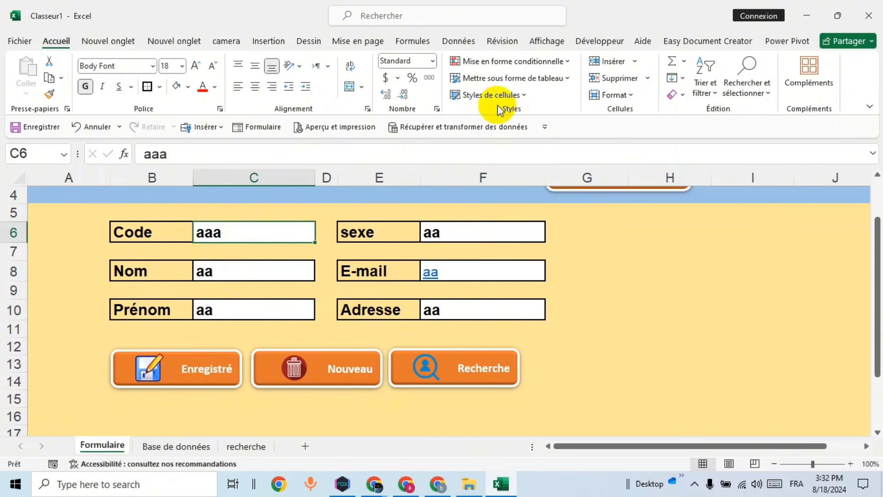
{"action": "left_click", "coordinate": [593, 44]}
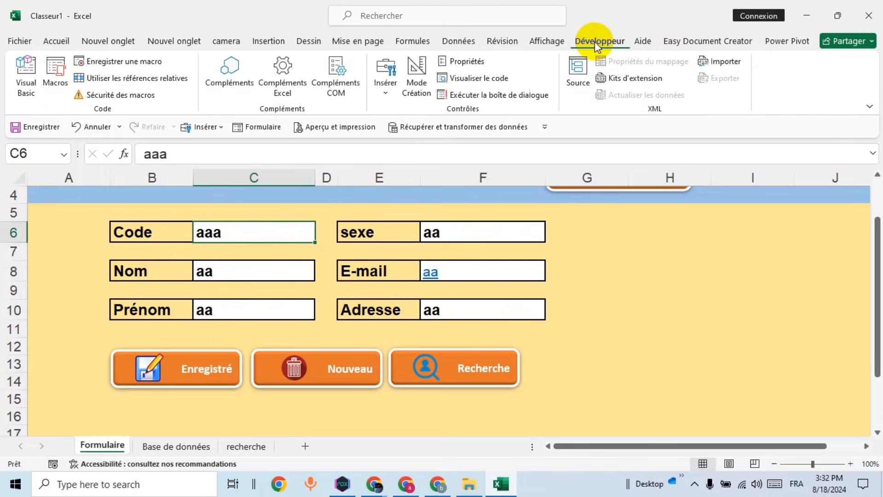
Step: Start recording a new macro named vider
{"action": "left_click", "coordinate": [145, 65]}
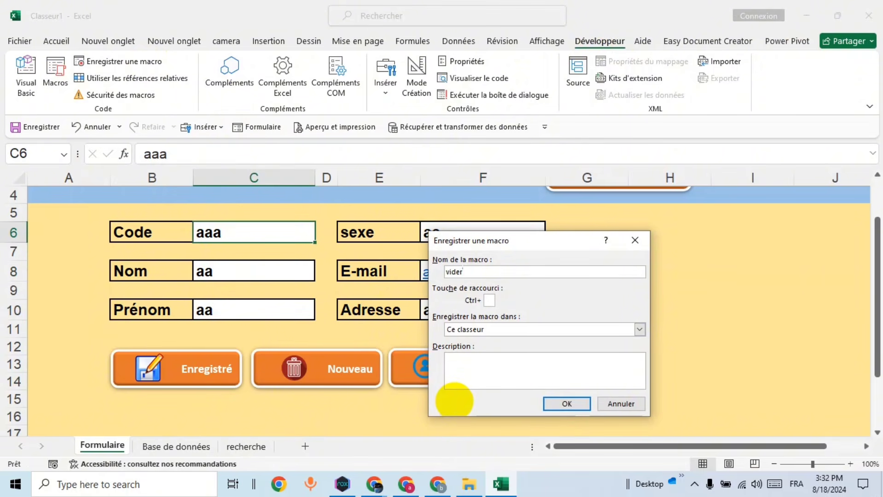
{"action": "left_click", "coordinate": [565, 405]}
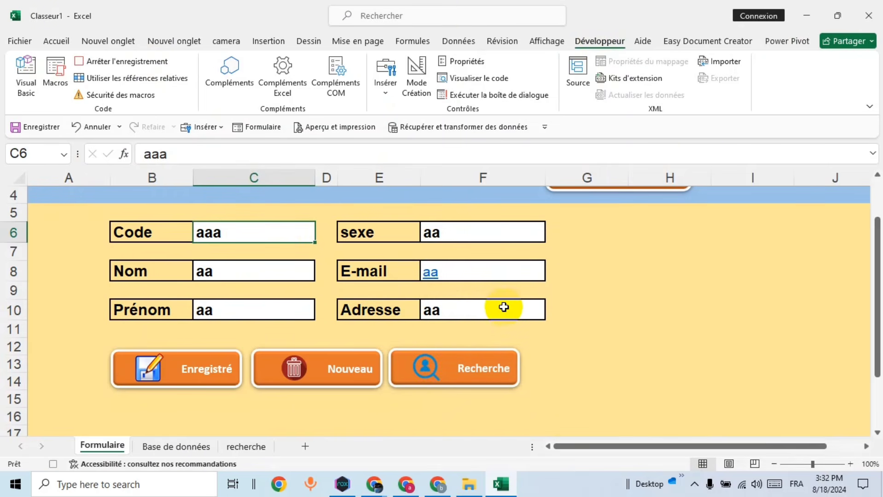
{"action": "left_click", "coordinate": [484, 308]}
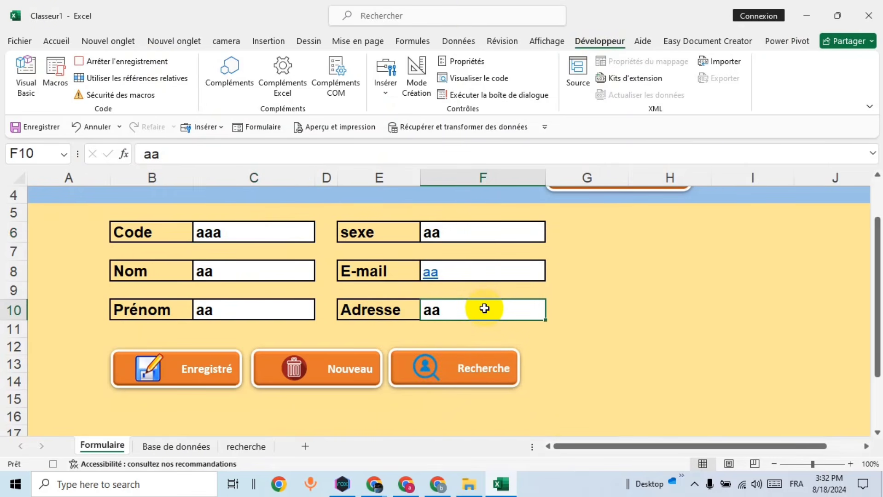
Step: Clear the E-mail, sexe, Prénom, Nom and Code values, then stop recording
{"action": "left_click", "coordinate": [510, 268]}
{"action": "key", "text": "Delete"}
{"action": "left_click", "coordinate": [510, 231]}
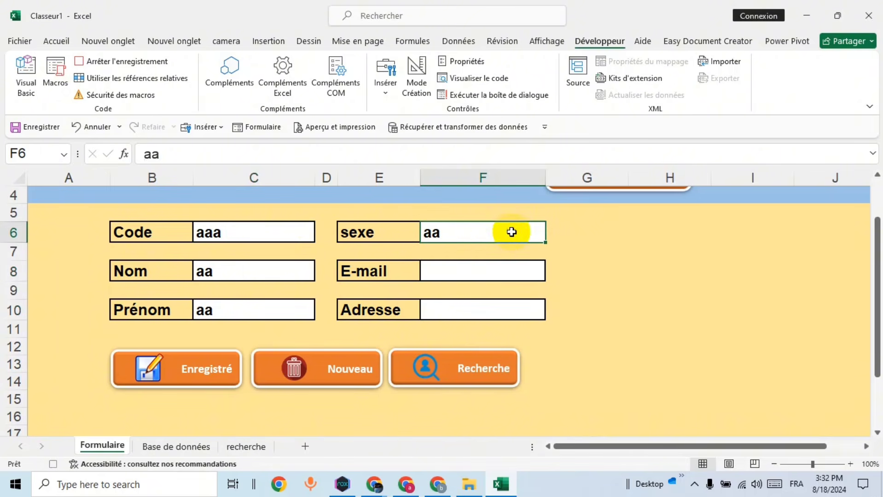
{"action": "key", "text": "Delete"}
{"action": "left_click", "coordinate": [291, 307]}
{"action": "key", "text": "Delete"}
{"action": "left_click", "coordinate": [288, 271]}
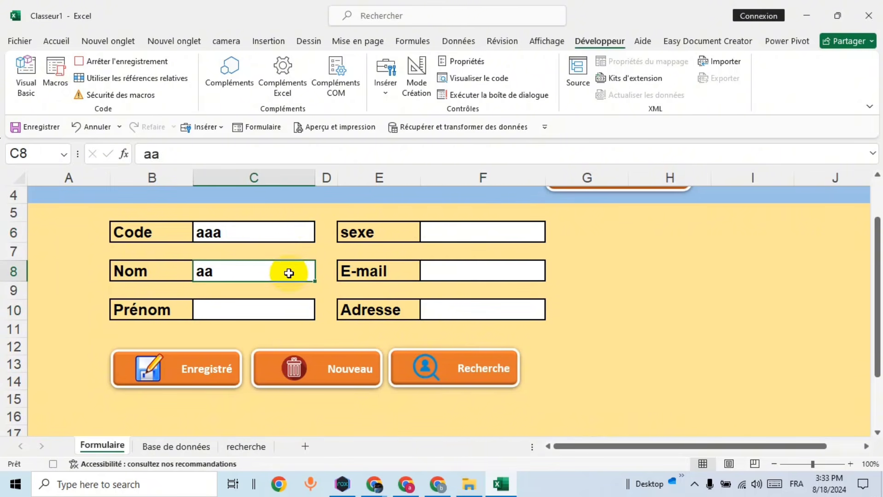
{"action": "key", "text": "Delete"}
{"action": "left_click", "coordinate": [286, 242]}
{"action": "key", "text": "Delete"}
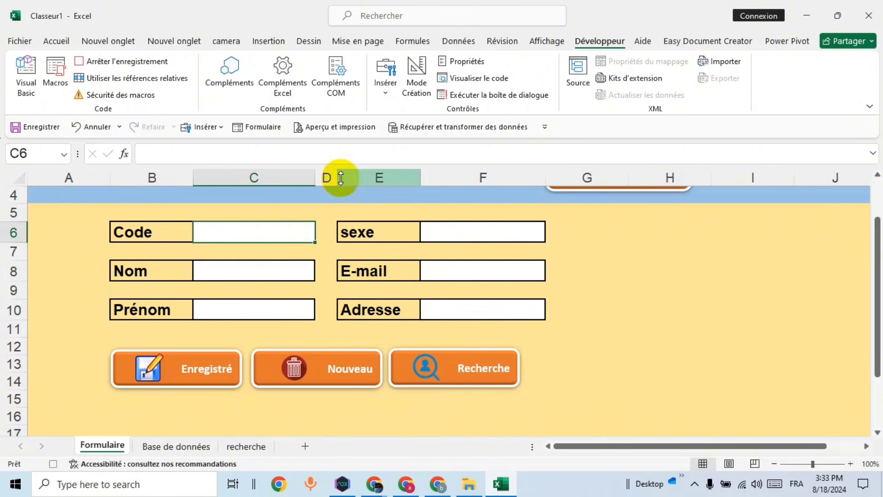
{"action": "left_click", "coordinate": [166, 62]}
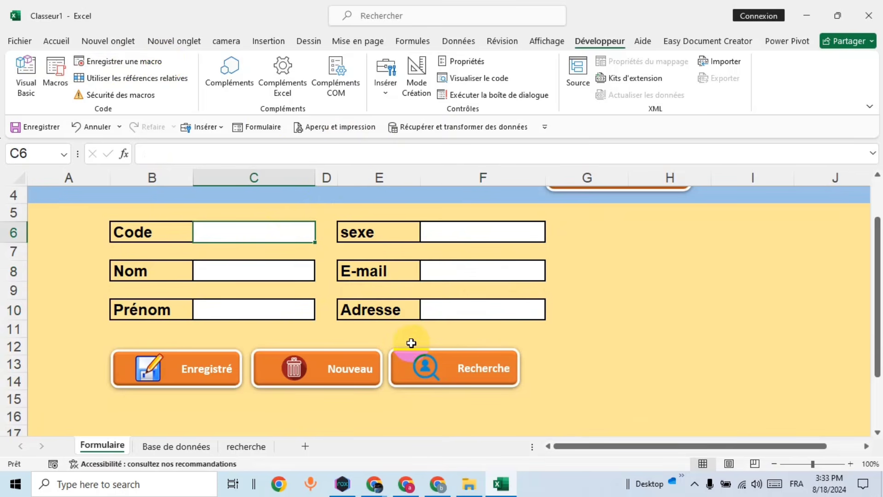
Step: Assign the vider macro to the Nouveau button
{"action": "right_click", "coordinate": [326, 382]}
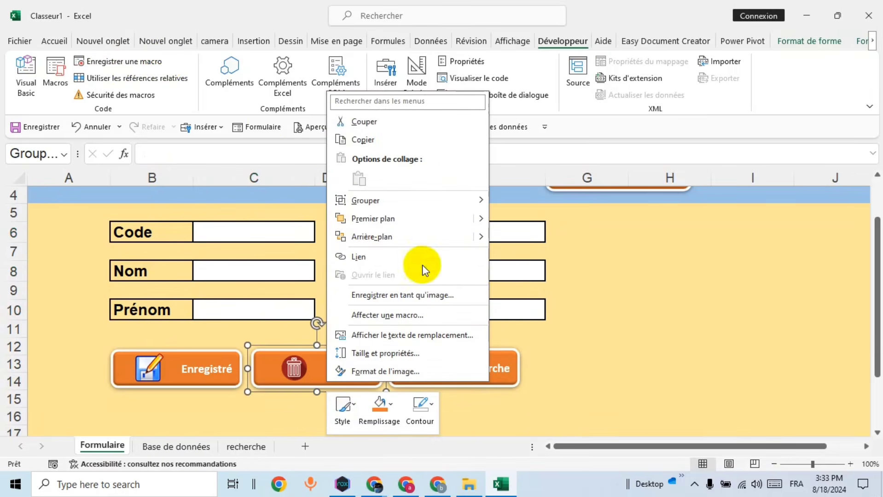
{"action": "left_click", "coordinate": [390, 315]}
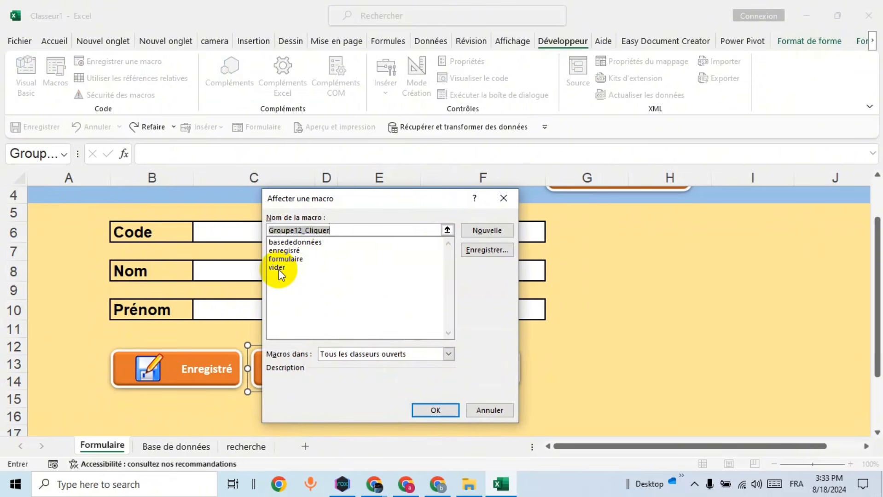
{"action": "left_click", "coordinate": [278, 269]}
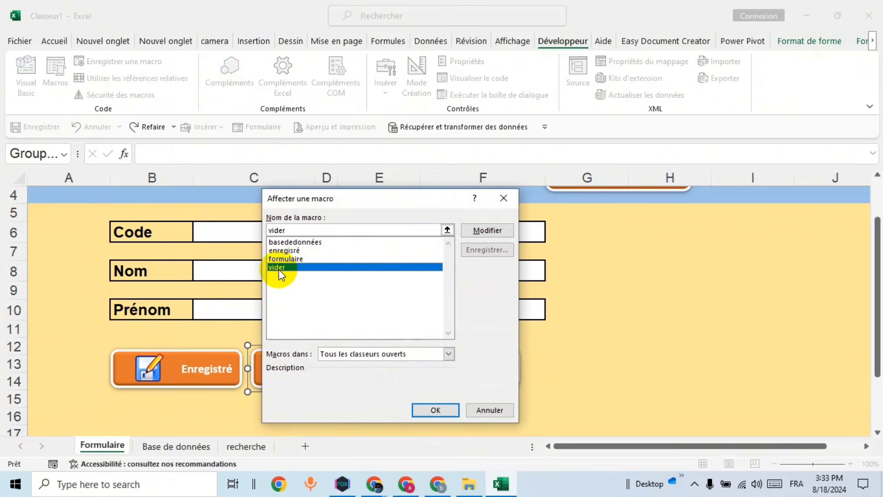
{"action": "left_click", "coordinate": [435, 411]}
Step: Fill the fields with test values sss and ss, then run Nouveau to clear them
{"action": "left_click", "coordinate": [259, 234]}
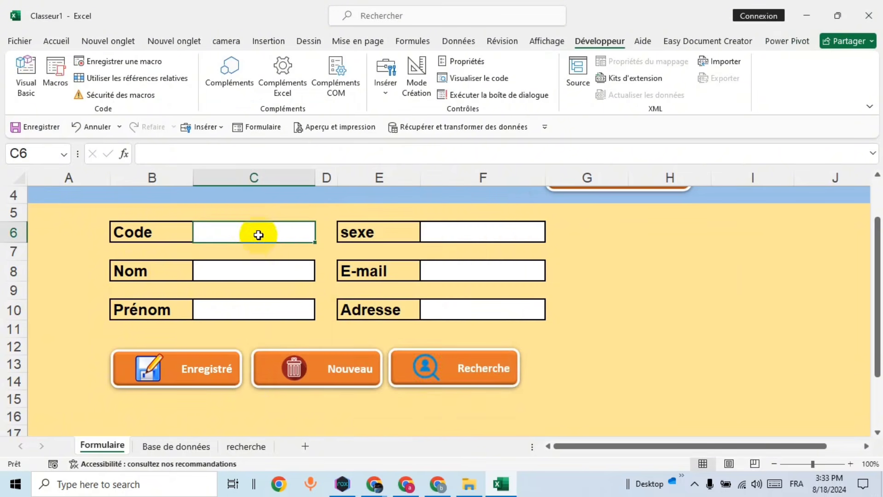
{"action": "type", "text": "sss"}
{"action": "left_click", "coordinate": [260, 272]}
{"action": "type", "text": "sss"}
{"action": "left_click", "coordinate": [260, 308]}
{"action": "type", "text": "ss"}
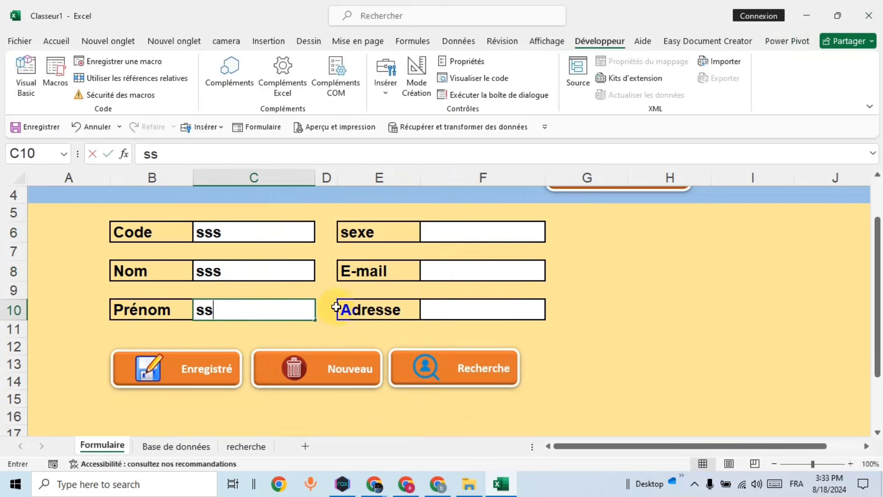
{"action": "left_click", "coordinate": [449, 309]}
{"action": "type", "text": "ss"}
{"action": "left_click", "coordinate": [463, 269]}
{"action": "type", "text": "ss"}
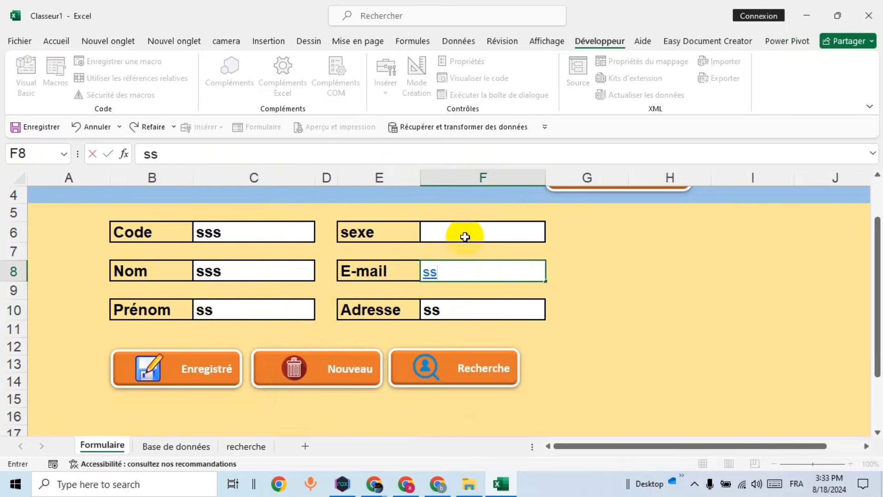
{"action": "left_click", "coordinate": [465, 237]}
{"action": "type", "text": "ss"}
{"action": "left_click", "coordinate": [335, 368]}
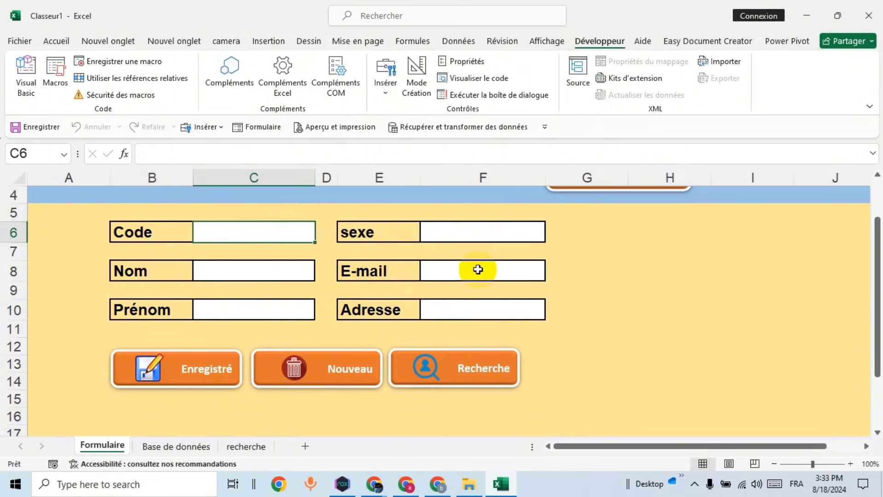
{"action": "left_click", "coordinate": [432, 352]}
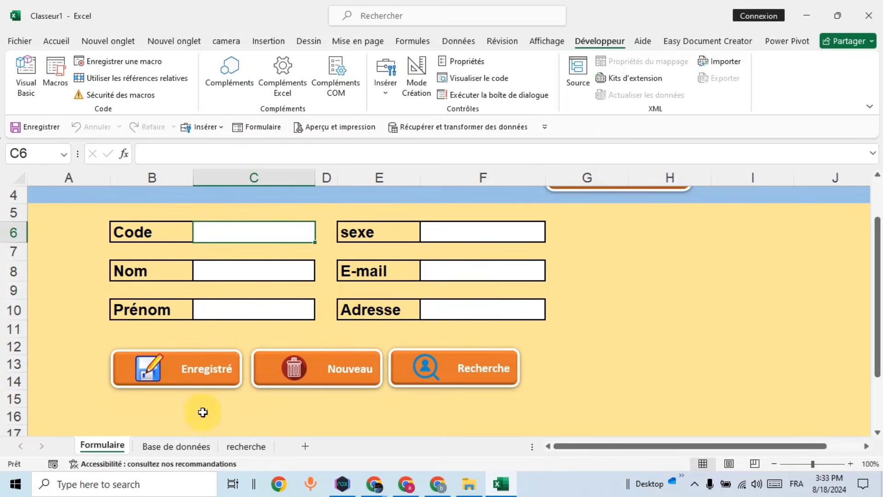
Step: Copy the Code-to-Adresse header row from Base de données into recherche cell A1
{"action": "left_click", "coordinate": [178, 447]}
{"action": "left_click", "coordinate": [176, 284]}
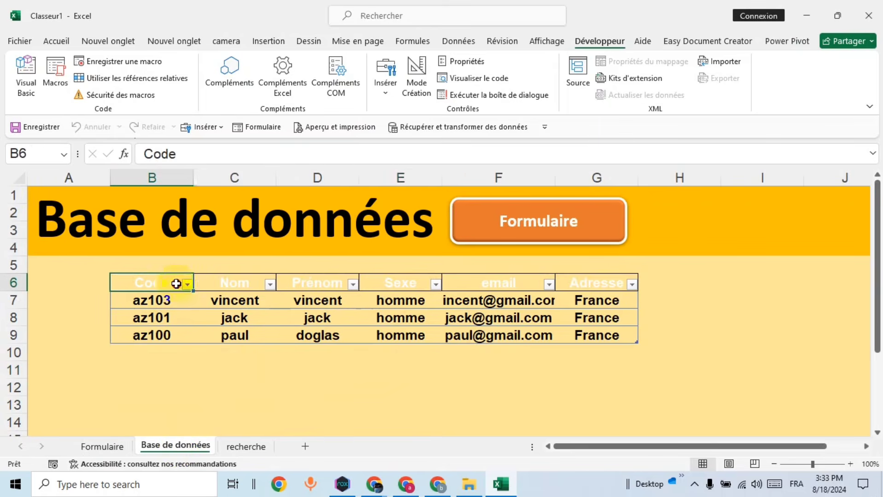
{"action": "left_click_drag", "start_coordinate": [176, 284], "coordinate": [587, 282]}
{"action": "key", "text": "ctrl+c"}
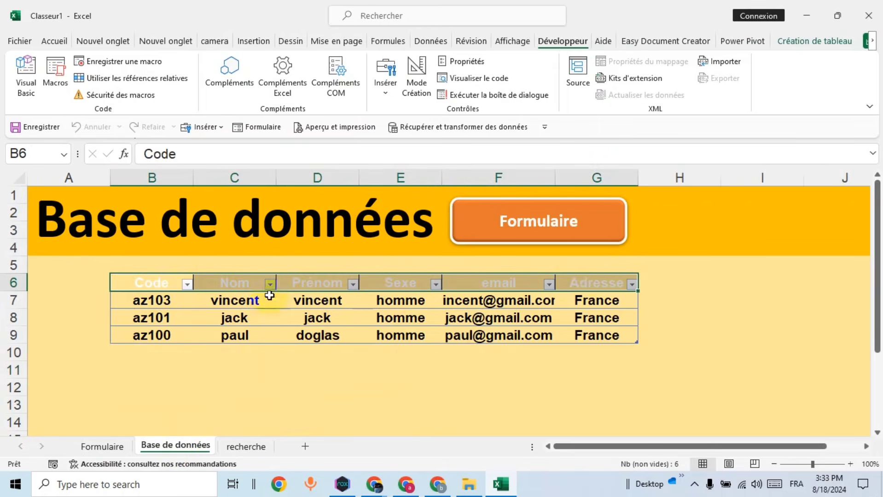
{"action": "right_click", "coordinate": [227, 281]}
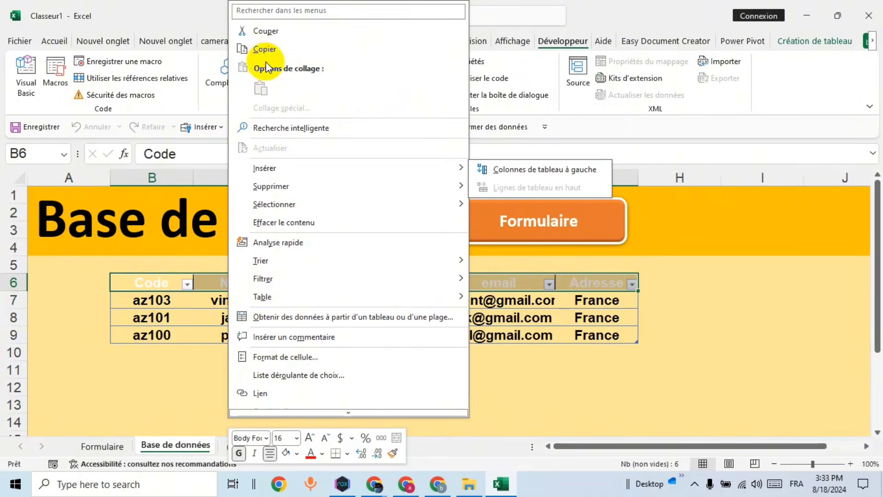
{"action": "left_click", "coordinate": [267, 49]}
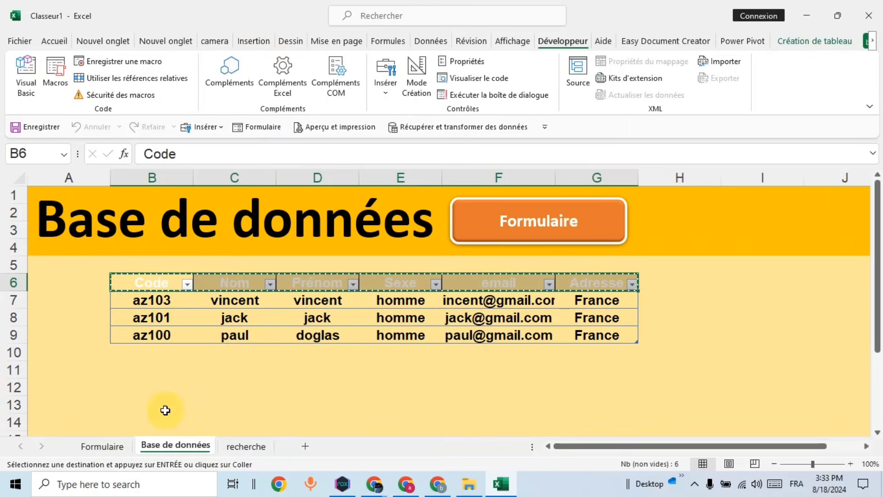
{"action": "left_click", "coordinate": [242, 446]}
{"action": "left_click", "coordinate": [74, 196]}
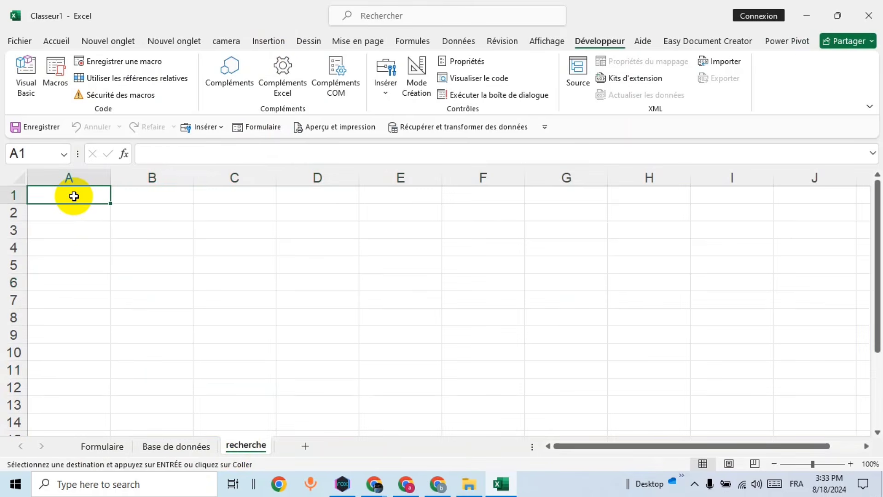
{"action": "key", "text": "ctrl+v"}
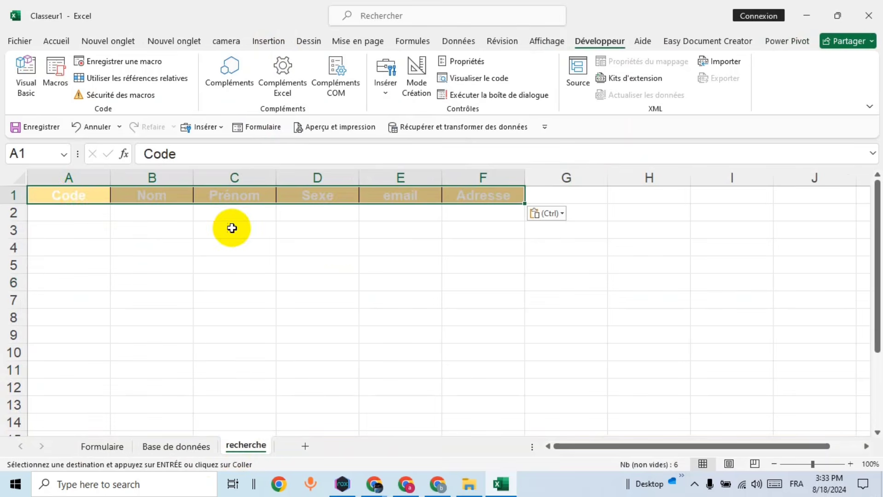
{"action": "left_click", "coordinate": [339, 240]}
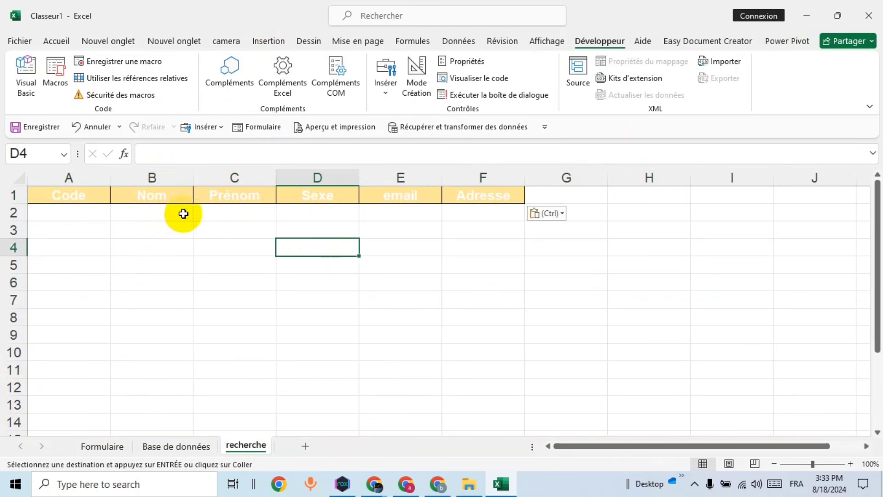
Step: Widen columns A through F on the recherche sheet
{"action": "left_click_drag", "start_coordinate": [111, 178], "coordinate": [129, 177]}
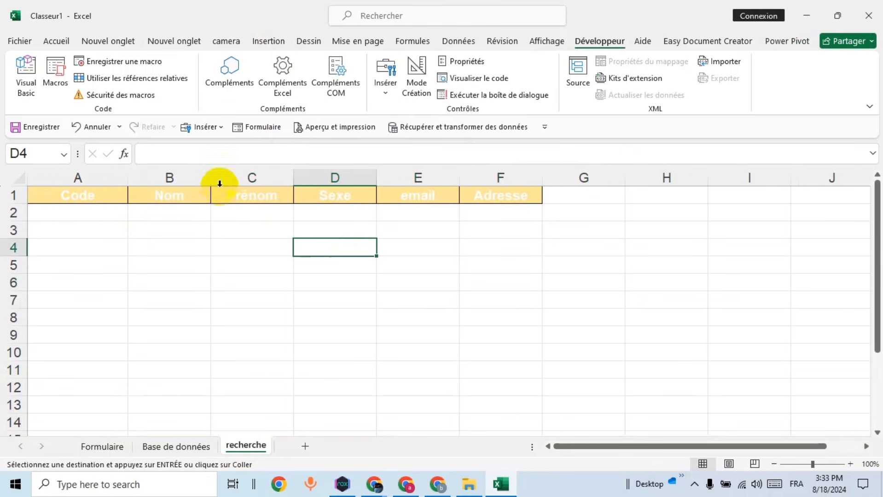
{"action": "left_click_drag", "start_coordinate": [211, 178], "coordinate": [230, 177]}
{"action": "left_click_drag", "start_coordinate": [311, 178], "coordinate": [322, 178]}
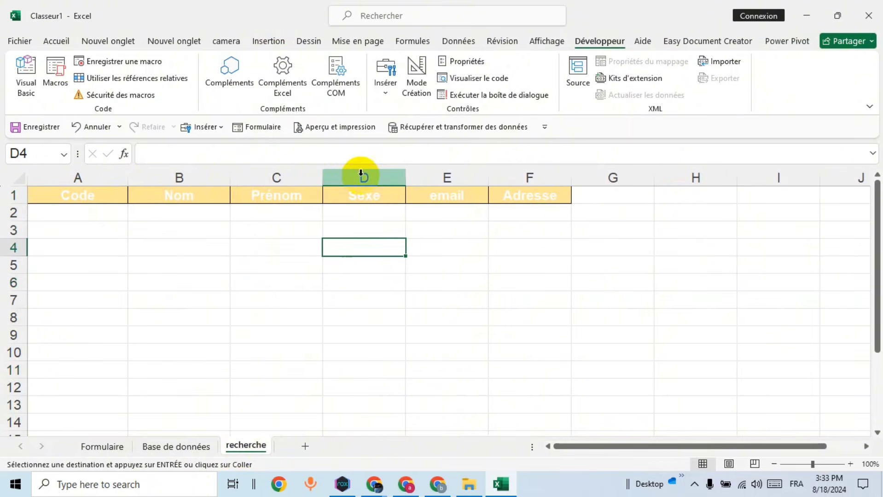
{"action": "left_click_drag", "start_coordinate": [403, 177], "coordinate": [423, 177]}
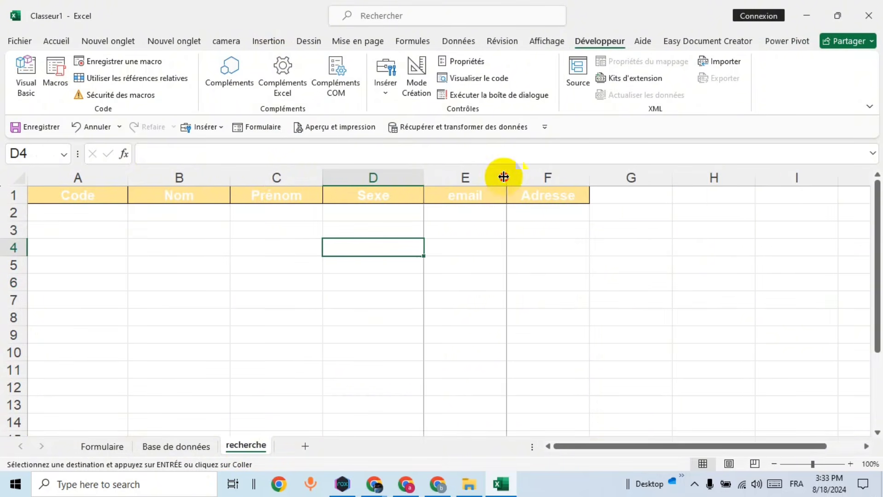
{"action": "left_click_drag", "start_coordinate": [506, 178], "coordinate": [530, 178]}
{"action": "left_click_drag", "start_coordinate": [612, 178], "coordinate": [653, 178]}
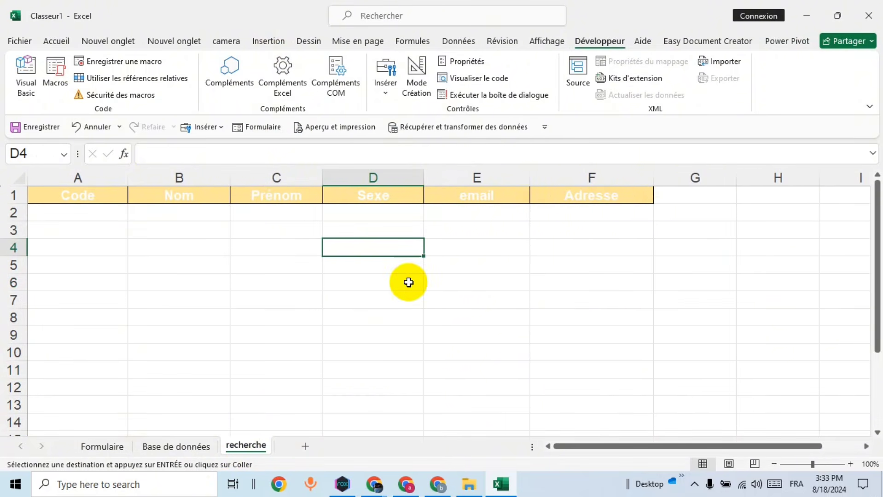
Step: Fill the entire recherche sheet light blue
{"action": "left_click", "coordinate": [18, 178]}
{"action": "left_click", "coordinate": [54, 45]}
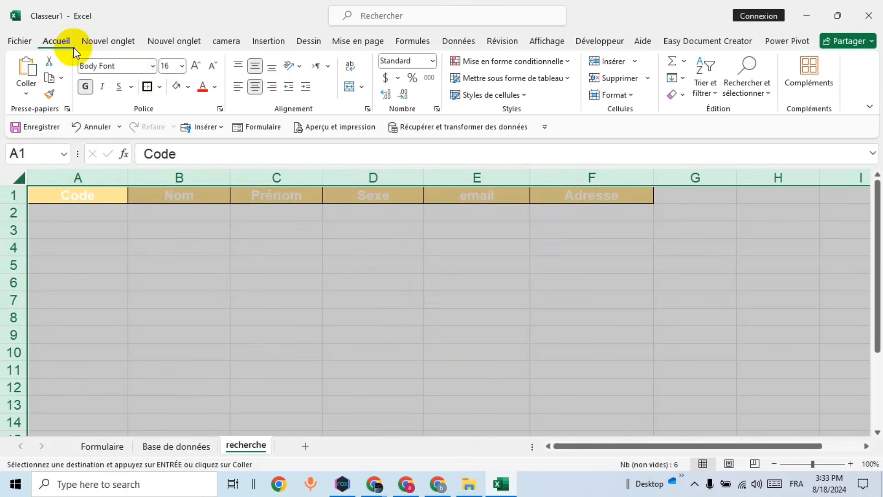
{"action": "left_click", "coordinate": [189, 87]}
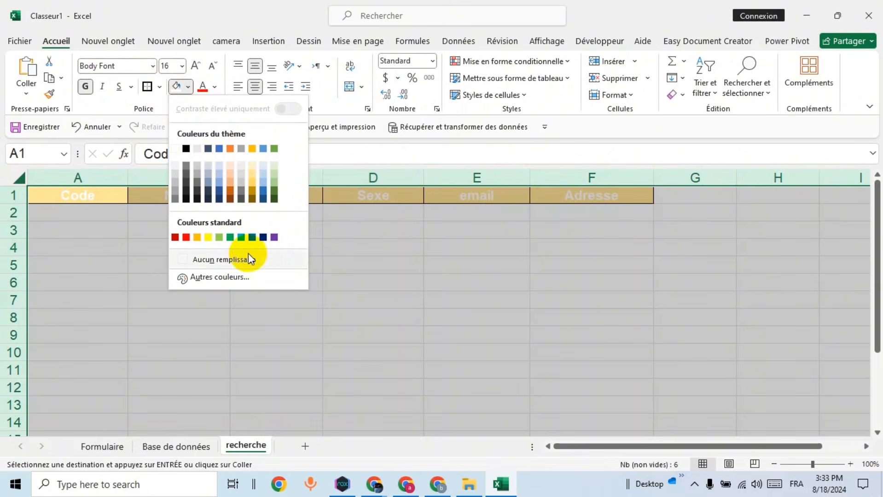
{"action": "left_click", "coordinate": [267, 174]}
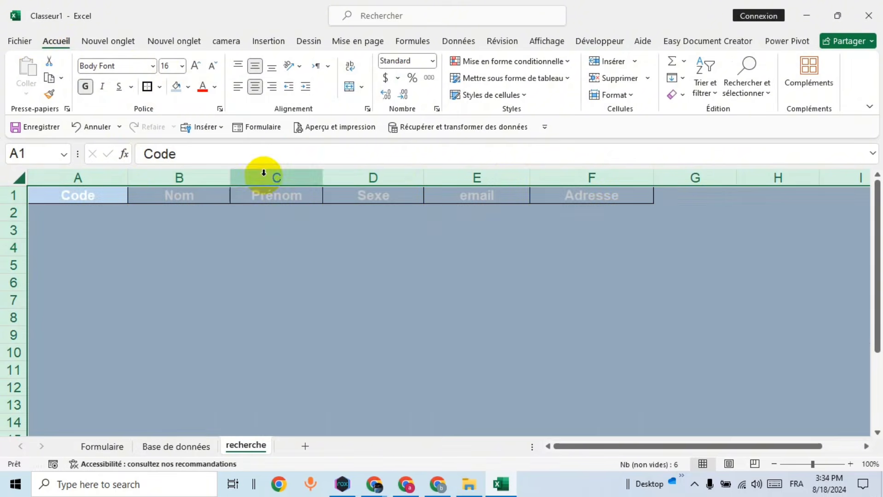
{"action": "left_click", "coordinate": [257, 247]}
Step: Fill the header cells A1:F1 orange
{"action": "left_click_drag", "start_coordinate": [61, 203], "coordinate": [583, 194]}
{"action": "left_click", "coordinate": [188, 90]}
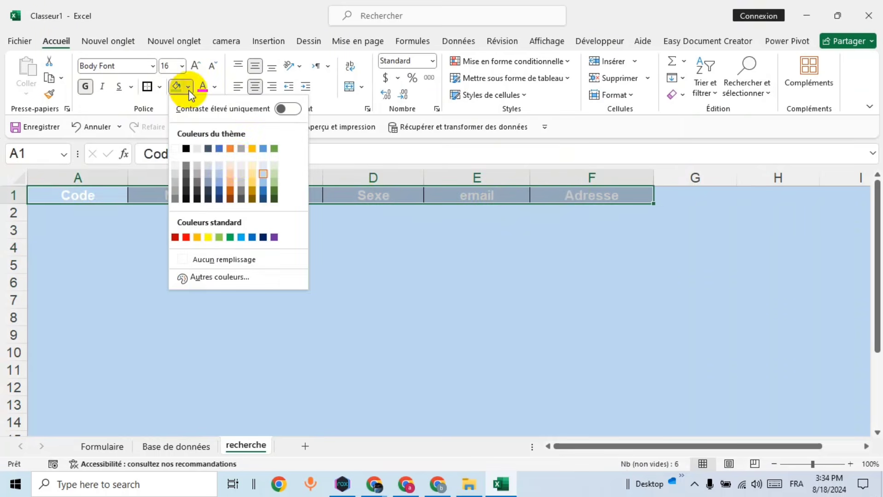
{"action": "left_click", "coordinate": [231, 150]}
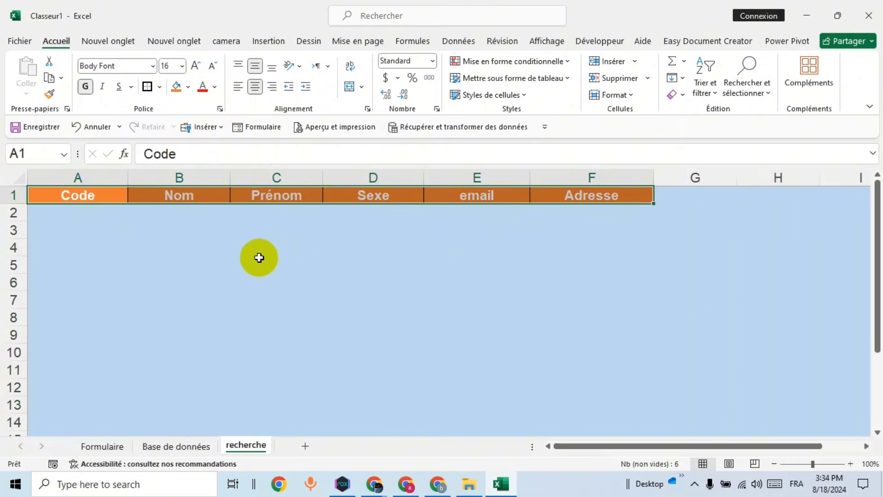
{"action": "left_click", "coordinate": [239, 264]}
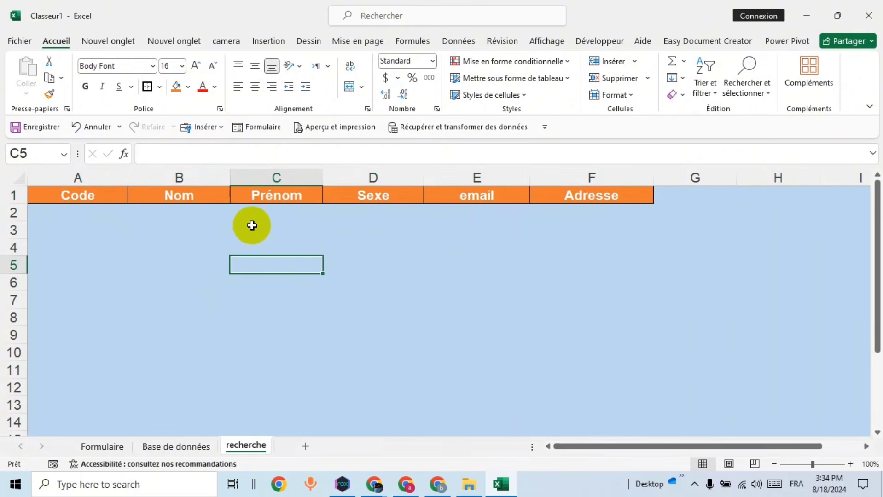
Step: Begin an =SIERREUR formula in recherche cell A2, then abandon it
{"action": "left_click", "coordinate": [106, 446]}
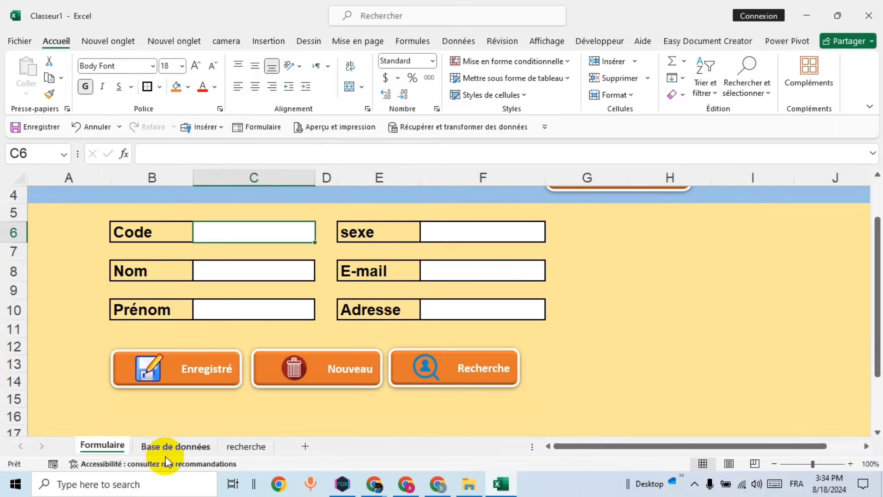
{"action": "left_click", "coordinate": [175, 446]}
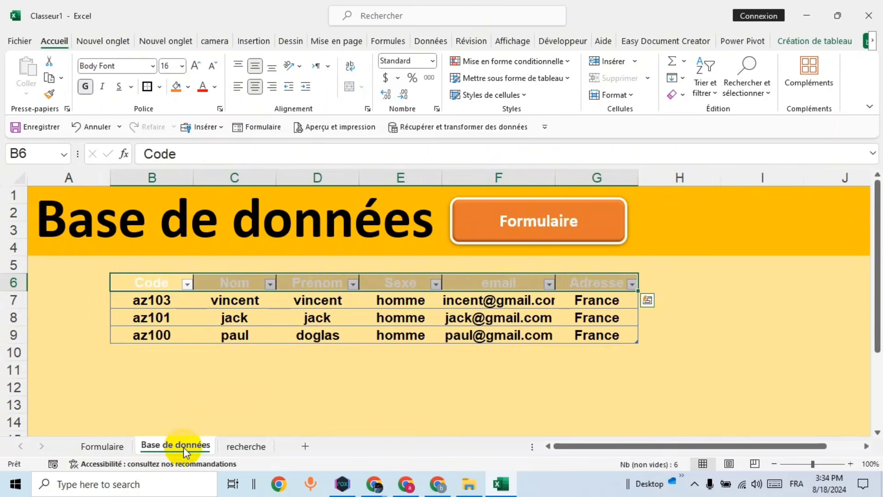
{"action": "left_click", "coordinate": [247, 446]}
{"action": "left_click", "coordinate": [96, 213]}
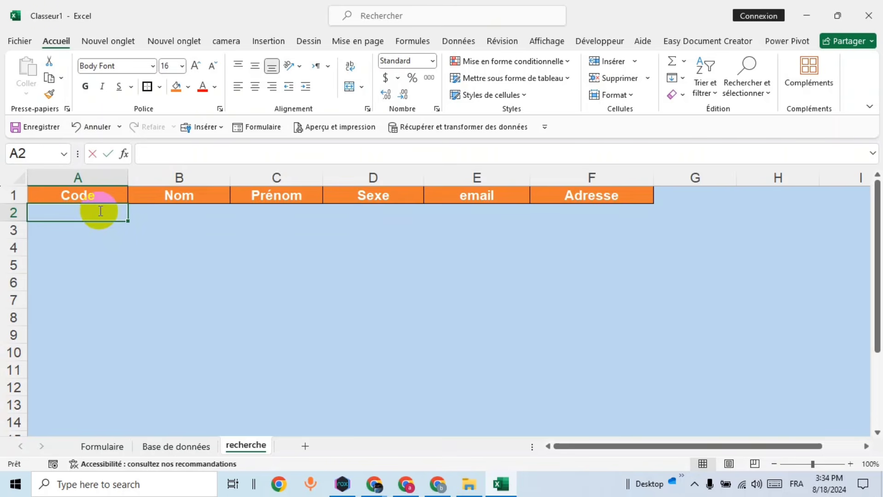
{"action": "type", "text": "="}
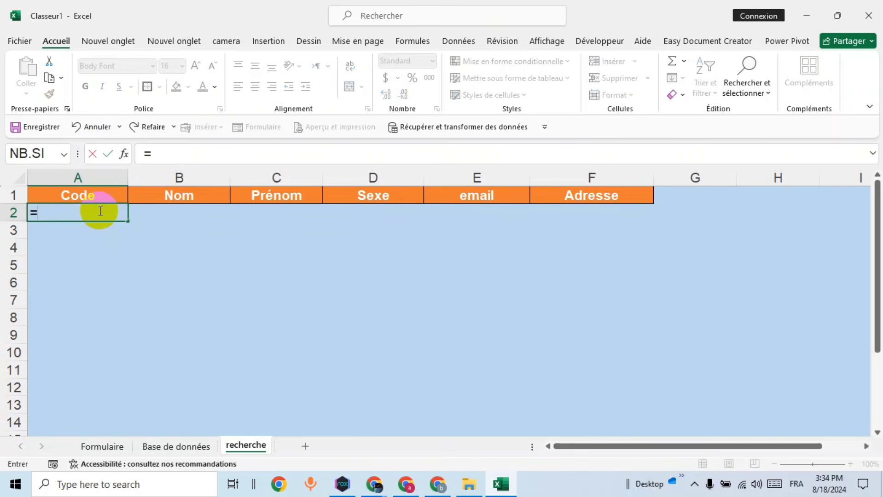
{"action": "type", "text": "s"}
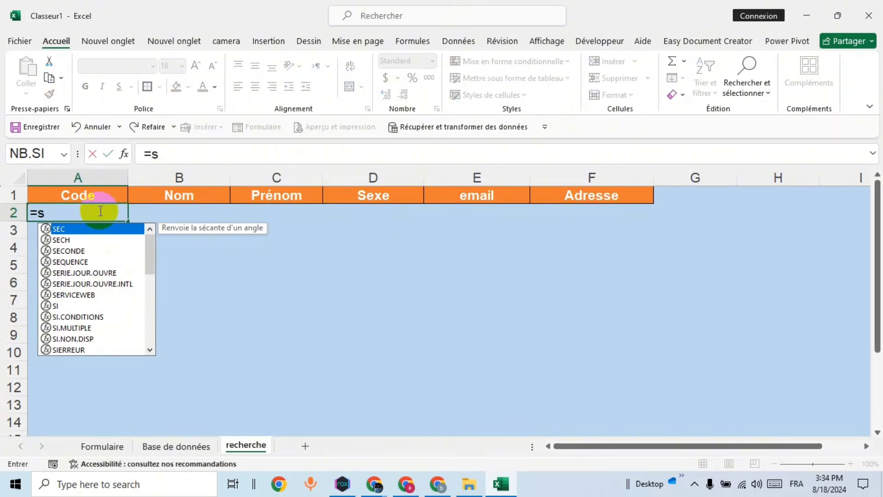
{"action": "type", "text": "ie"}
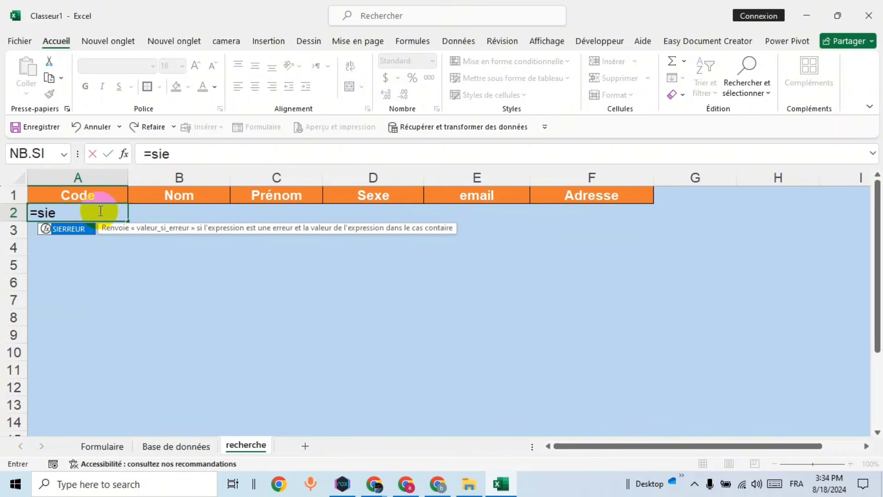
{"action": "key", "text": "Tab"}
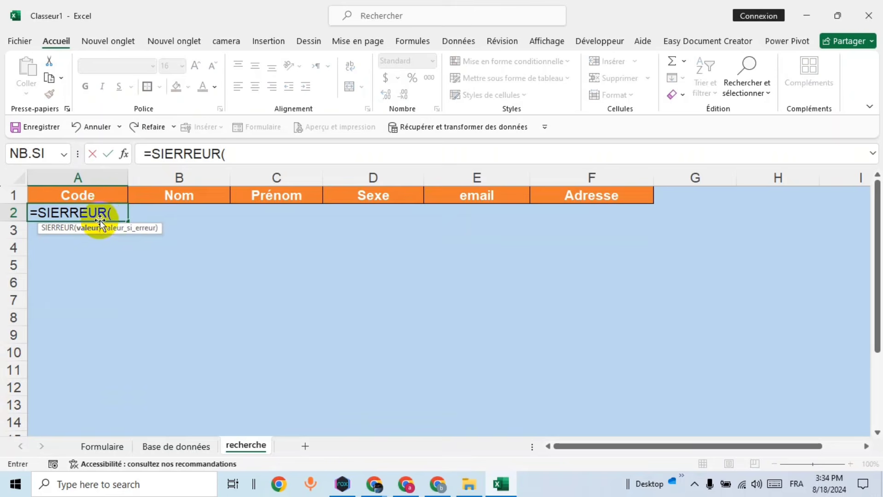
{"action": "left_click", "coordinate": [186, 448]}
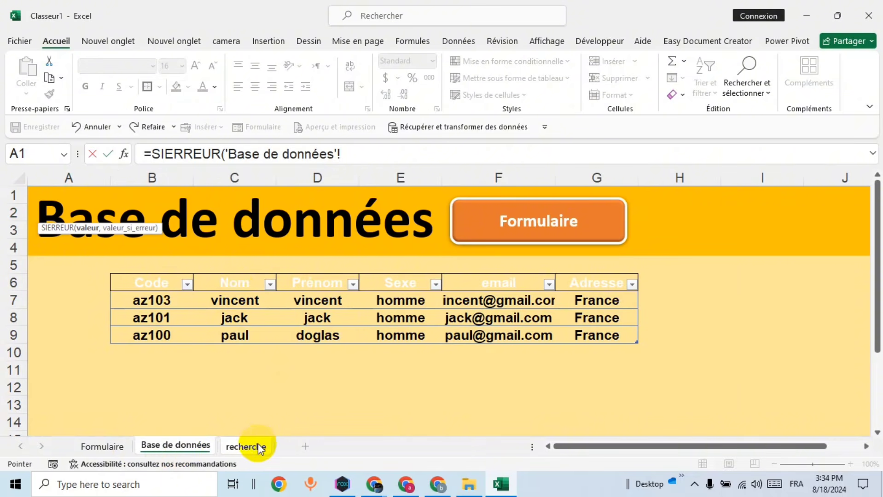
{"action": "left_click", "coordinate": [272, 445]}
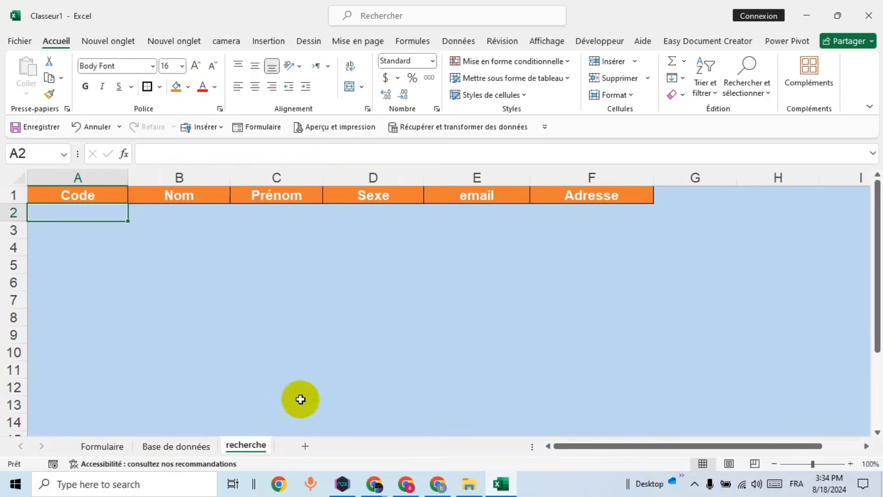
Step: Check the Base de données table's name, Tableau1, under table design, then return to recherche
{"action": "left_click", "coordinate": [175, 446]}
{"action": "left_click", "coordinate": [247, 386]}
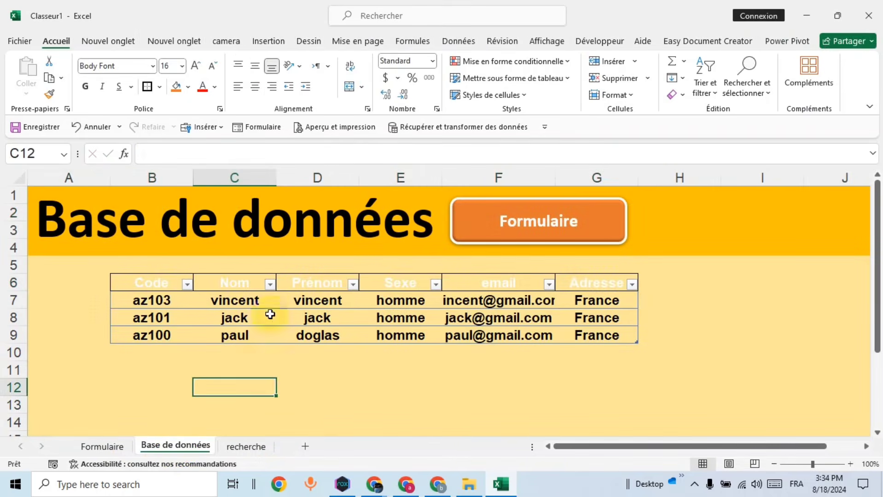
{"action": "left_click", "coordinate": [236, 297]}
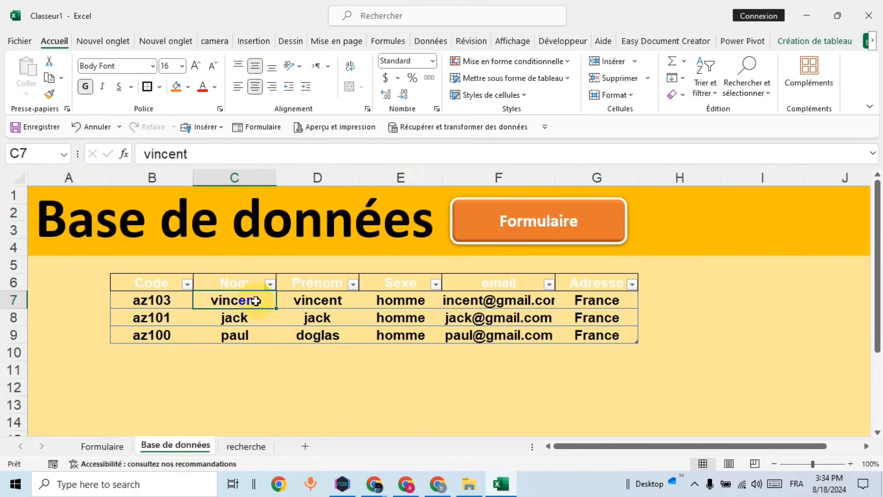
{"action": "left_click", "coordinate": [815, 40]}
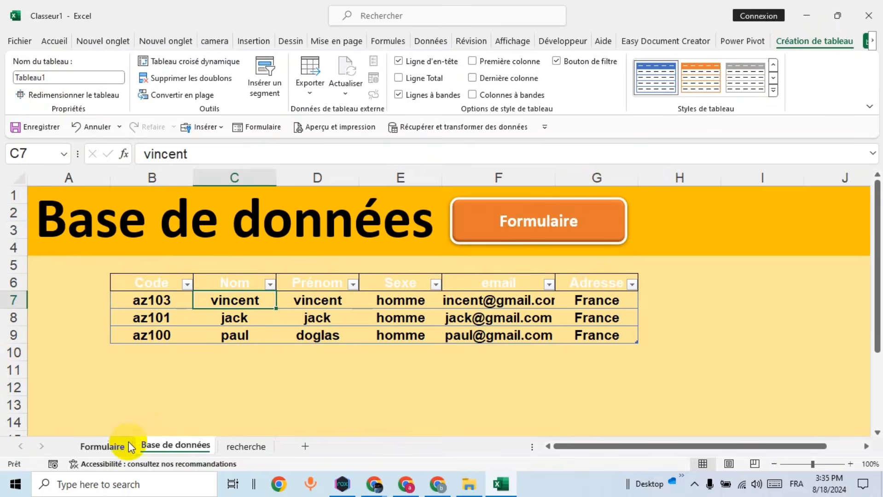
{"action": "left_click", "coordinate": [245, 446]}
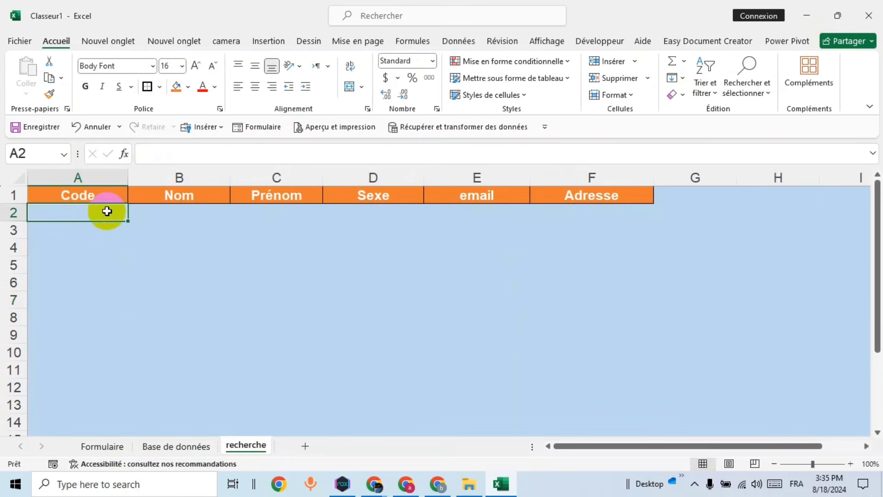
Step: Start A2's formula with =SIERREUR(RECHERCHEV(
{"action": "type", "text": "=si"}
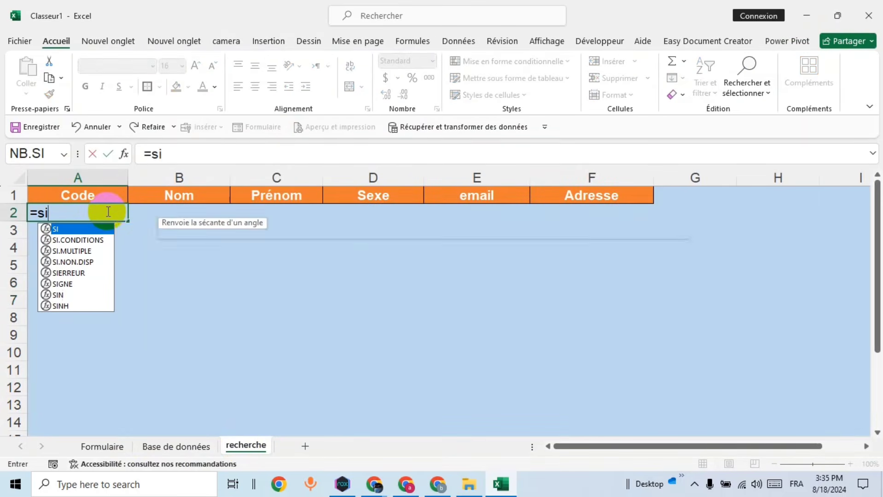
{"action": "type", "text": "er"}
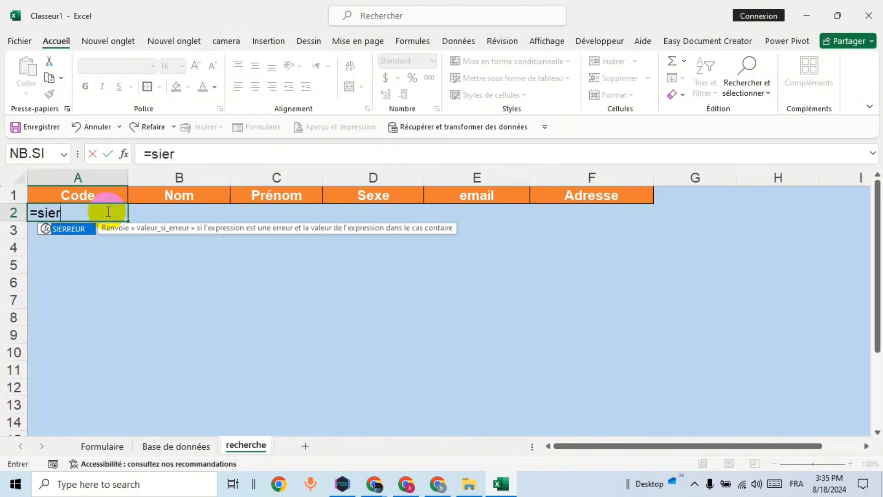
{"action": "key", "text": "Tab"}
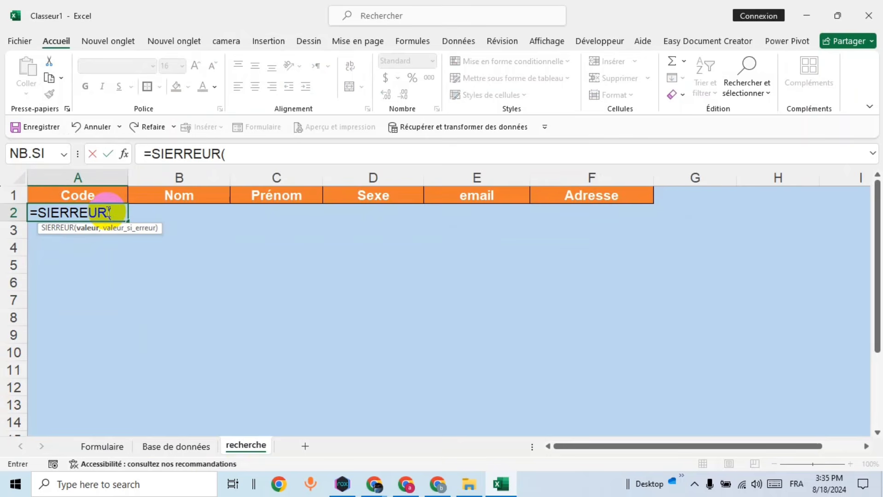
{"action": "type", "text": "re"}
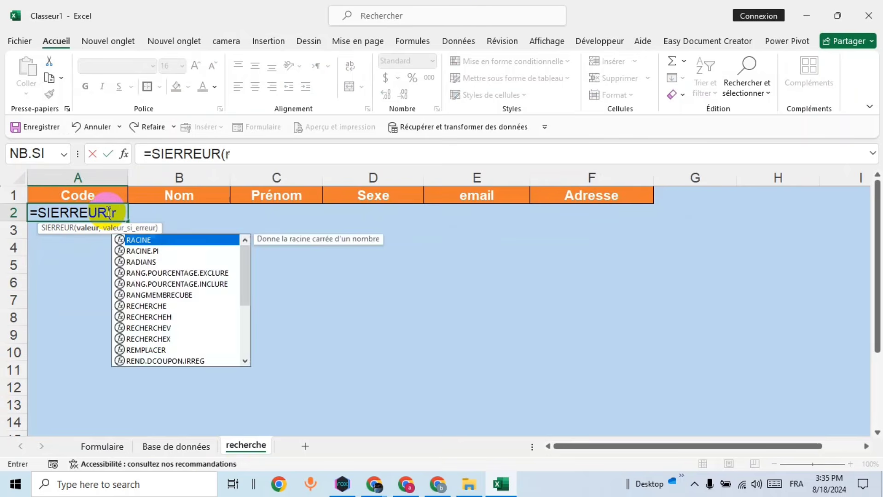
{"action": "key", "text": "Down"}
{"action": "key", "text": "Down"}
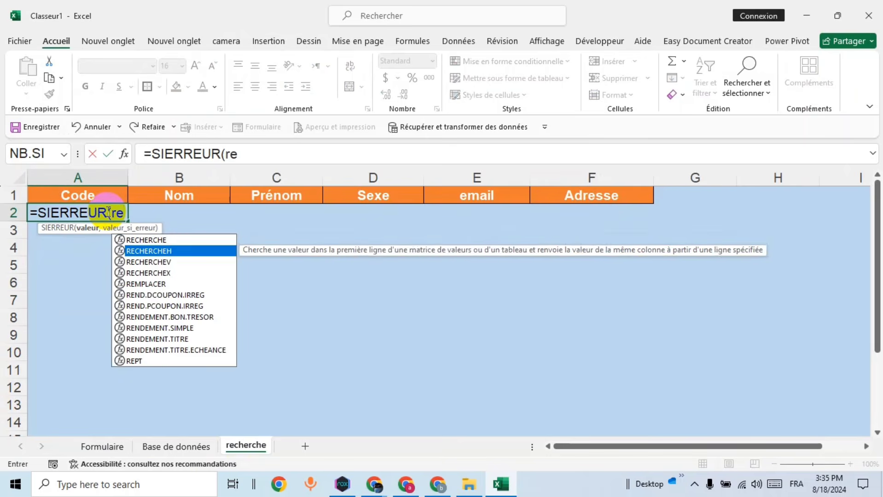
{"action": "key", "text": "Tab"}
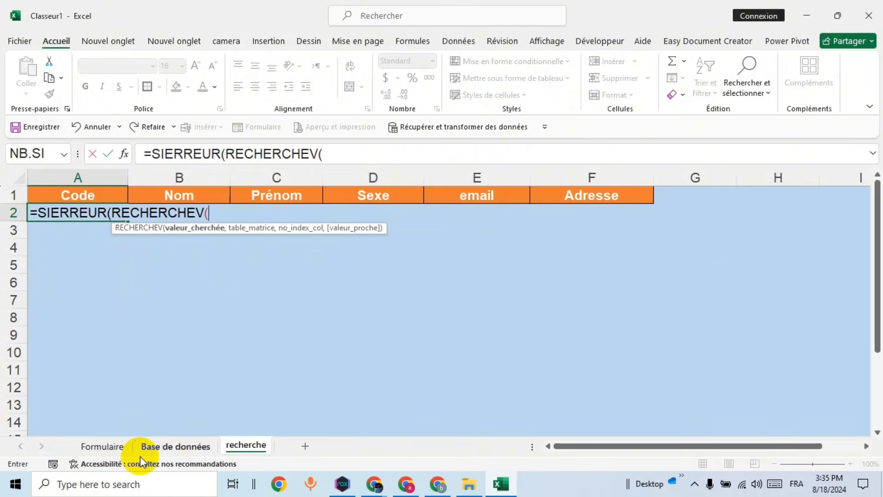
Step: Add Formulaire!$C$6 as the lookup value and Tableau1 as the lookup range
{"action": "left_click", "coordinate": [108, 447]}
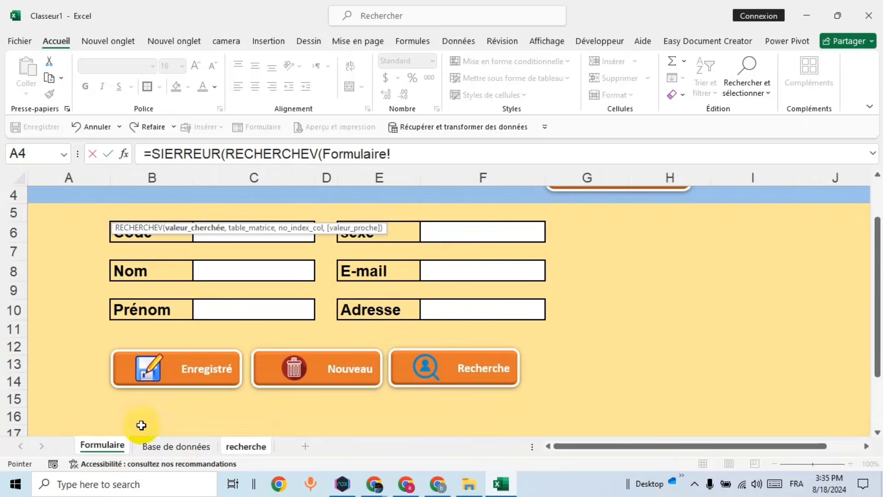
{"action": "left_click", "coordinate": [261, 235]}
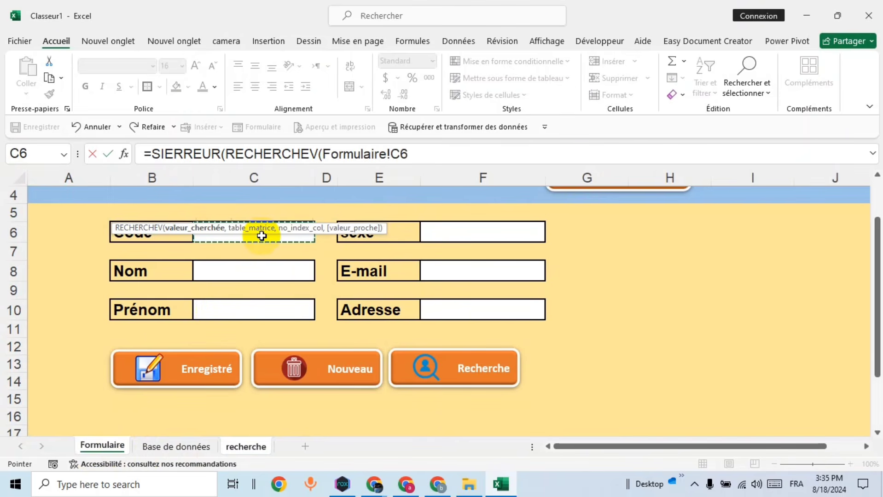
{"action": "key", "text": "F4"}
{"action": "type", "text": ","}
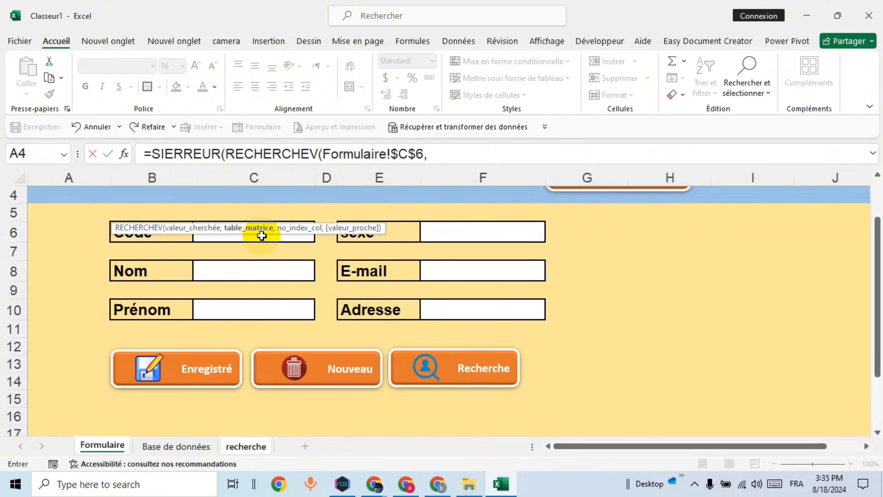
{"action": "left_click", "coordinate": [449, 154]}
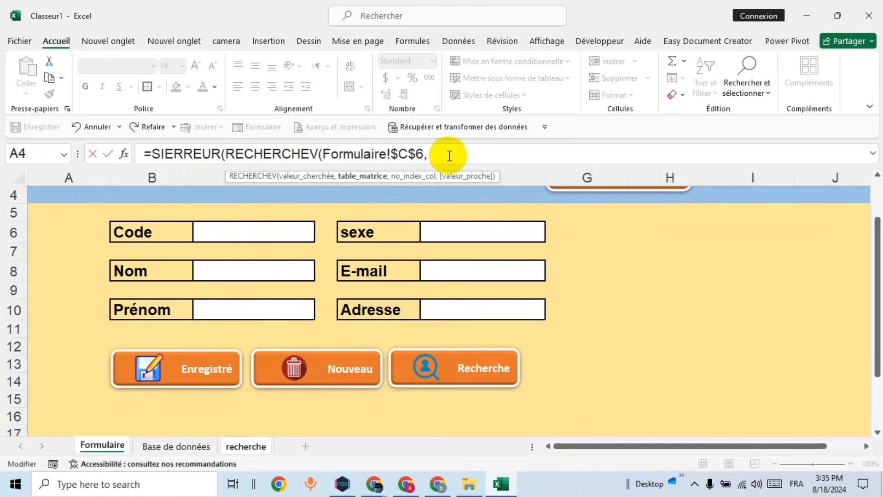
{"action": "type", "text": "ta"}
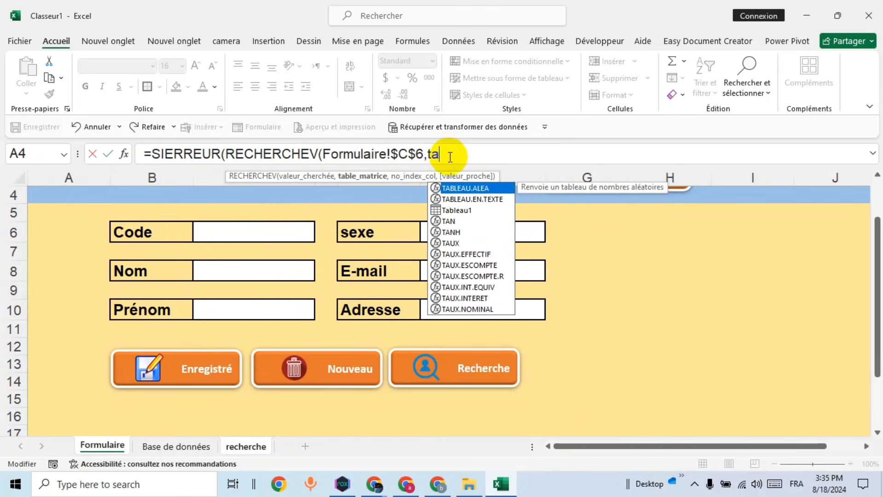
{"action": "double_click", "coordinate": [464, 211]}
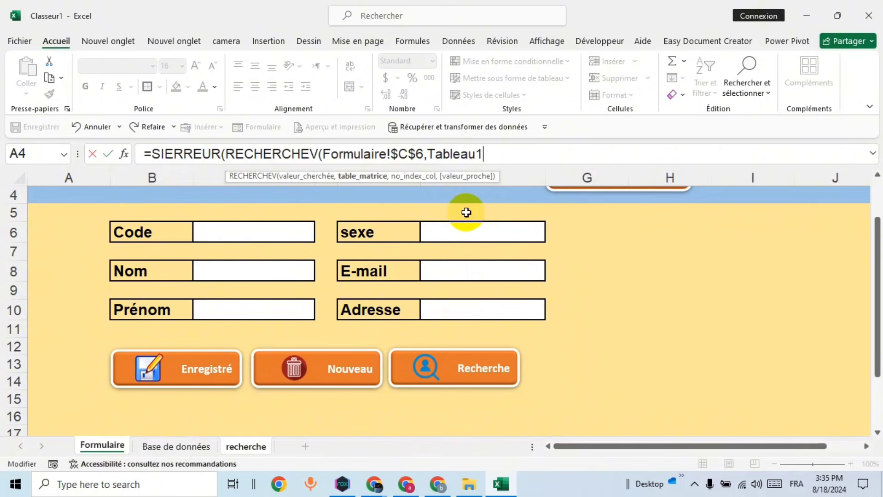
{"action": "type", "text": ",1"}
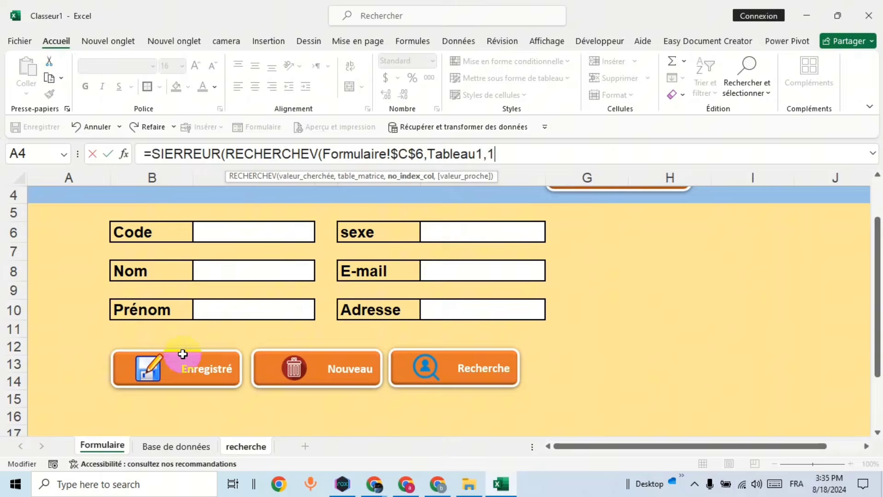
Step: Add the exact-match FAUX argument and closing parentheses to the lookup formula
{"action": "key", "text": "Return"}
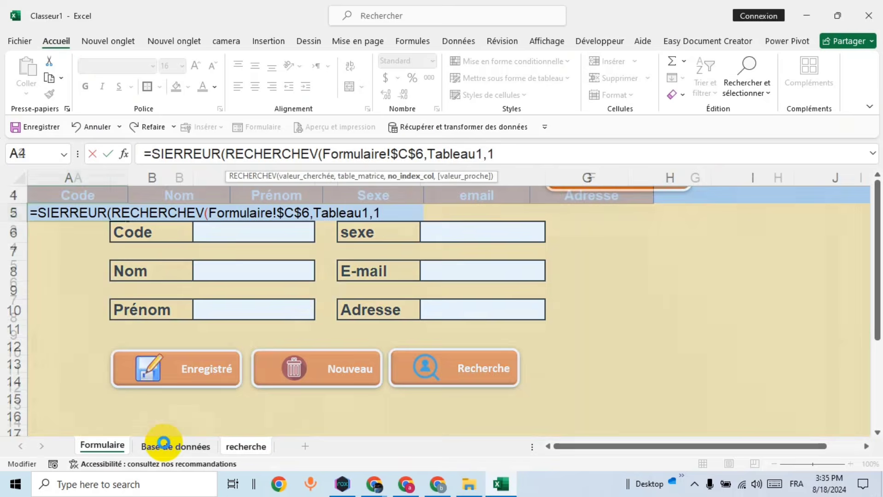
{"action": "left_click", "coordinate": [448, 278]}
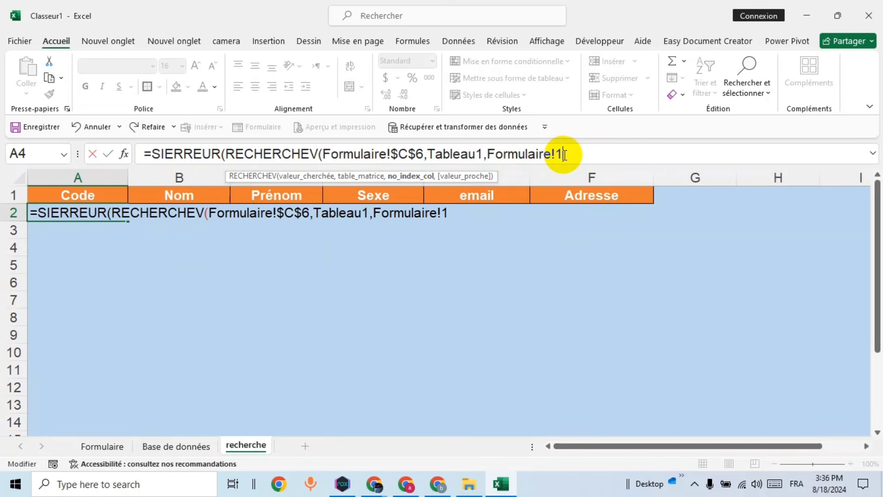
{"action": "type", "text": ","}
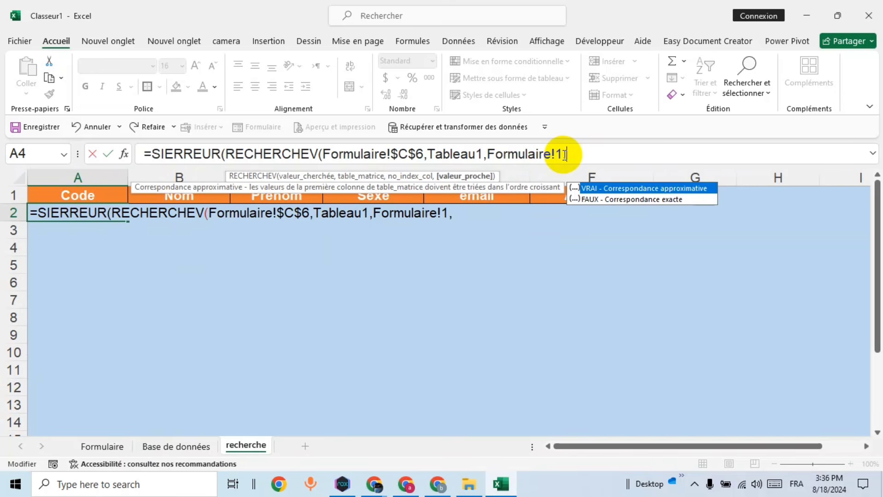
{"action": "double_click", "coordinate": [605, 202]}
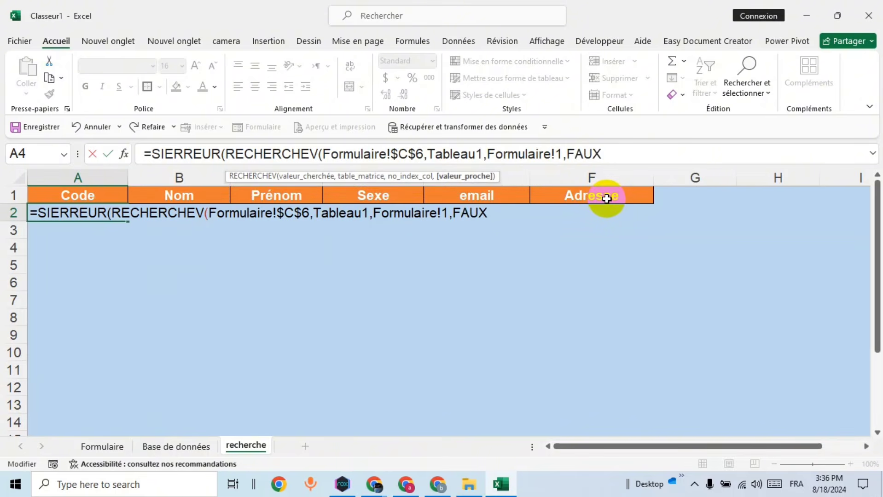
{"action": "type", "text": "),"}
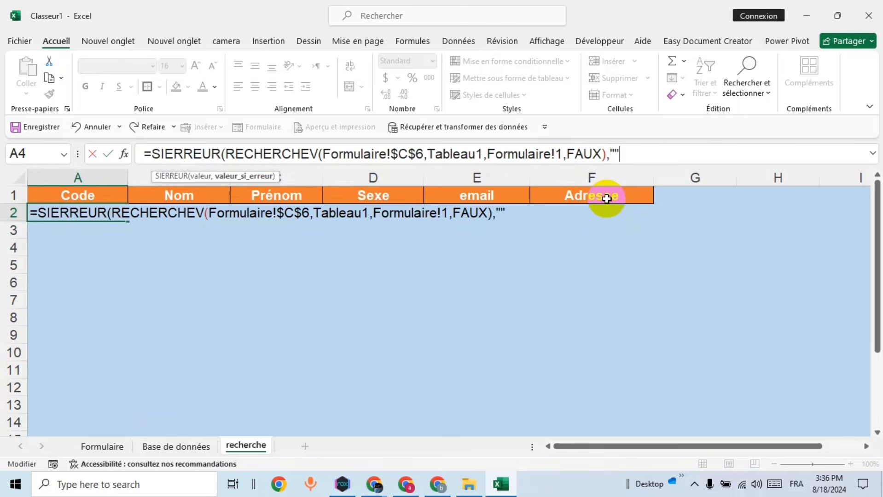
{"action": "type", "text": ")"}
{"action": "key", "text": "Return"}
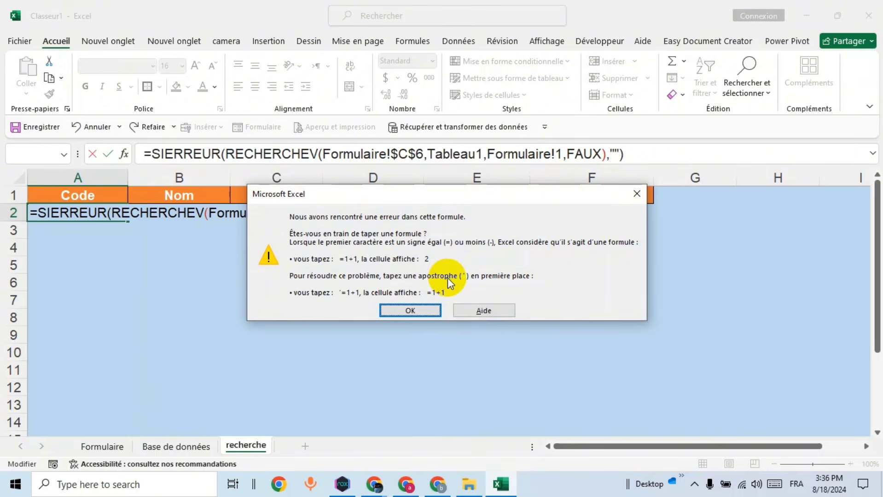
Step: Delete the stray Formulaire! prefix before the column index and commit the formula in A2
{"action": "left_click", "coordinate": [427, 309]}
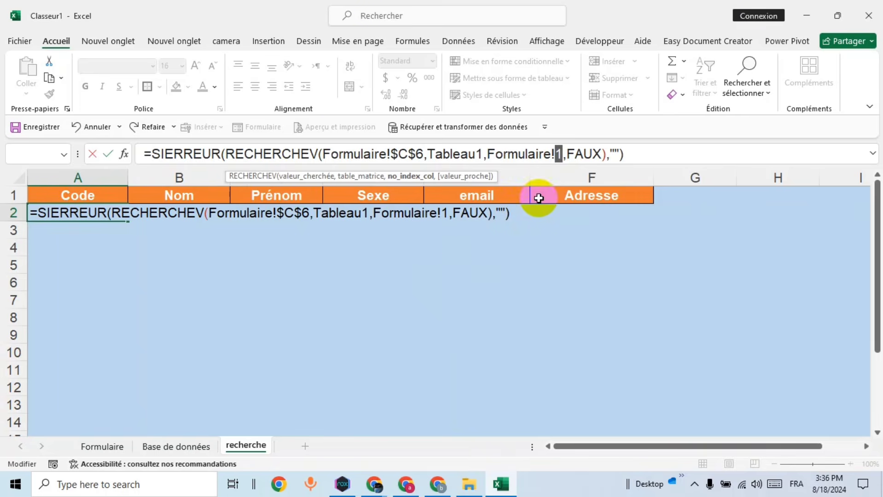
{"action": "left_click", "coordinate": [548, 173]}
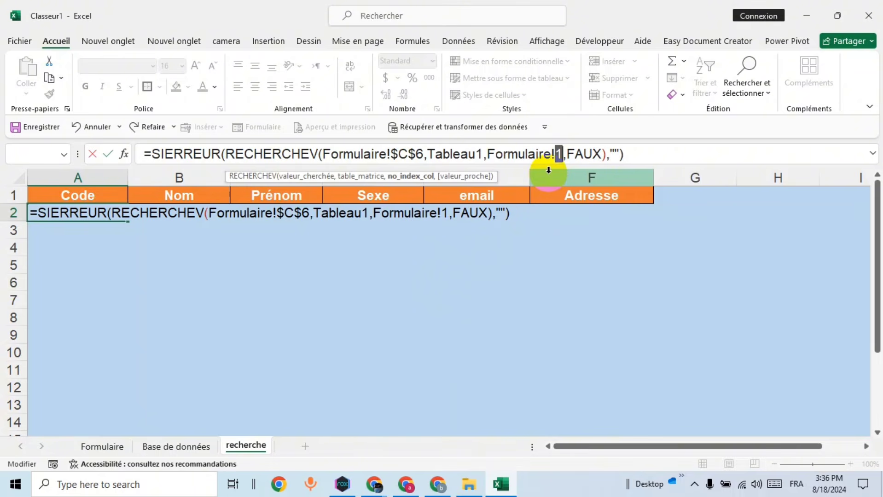
{"action": "left_click_drag", "start_coordinate": [548, 170], "coordinate": [487, 154]}
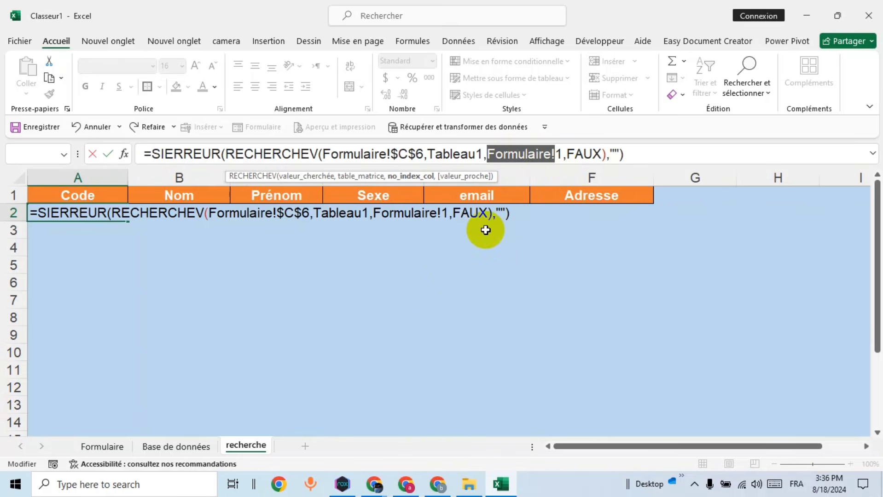
{"action": "key", "text": "BackSpace"}
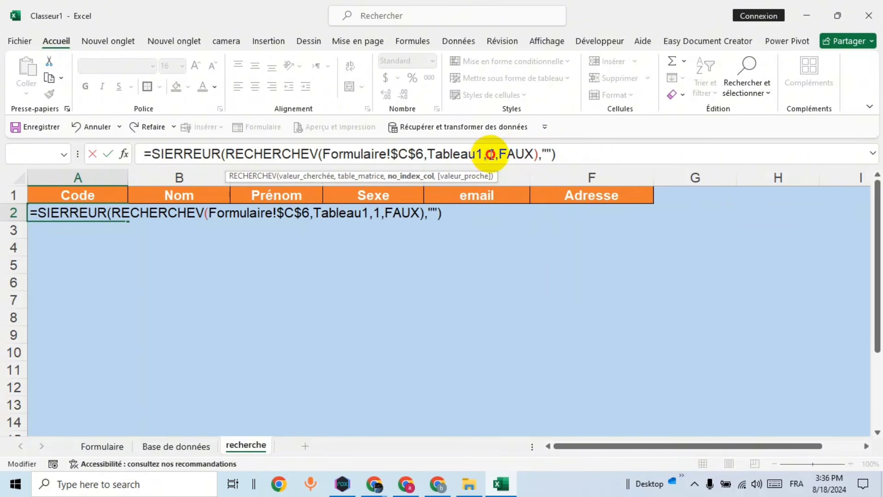
{"action": "left_click", "coordinate": [579, 157]}
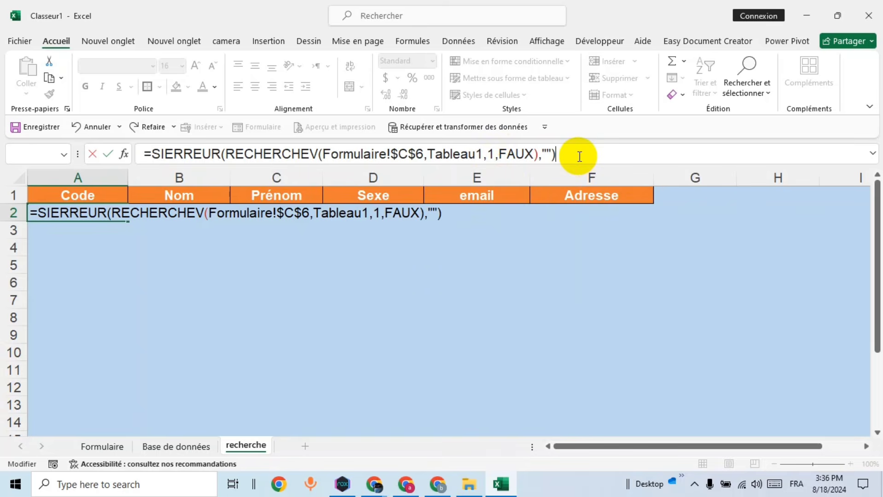
{"action": "key", "text": "Return"}
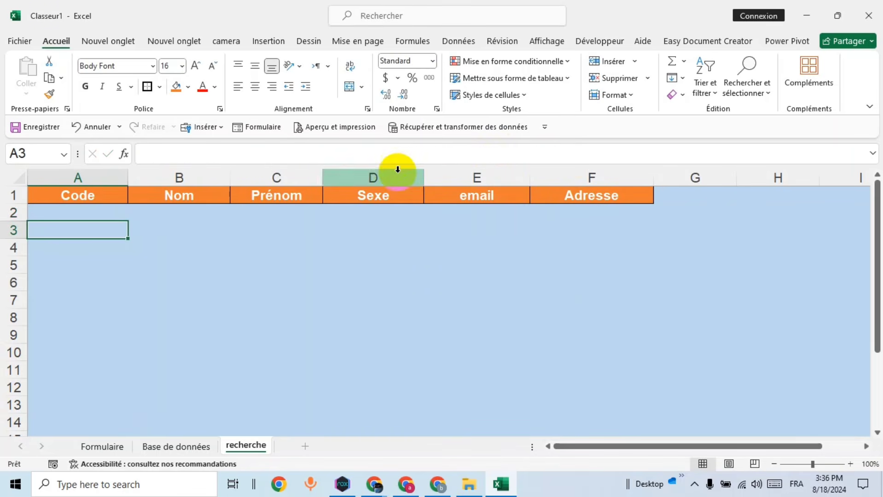
Step: Fill A2's lookup formula across to F2 and set B2's column index to 2
{"action": "left_click", "coordinate": [104, 213]}
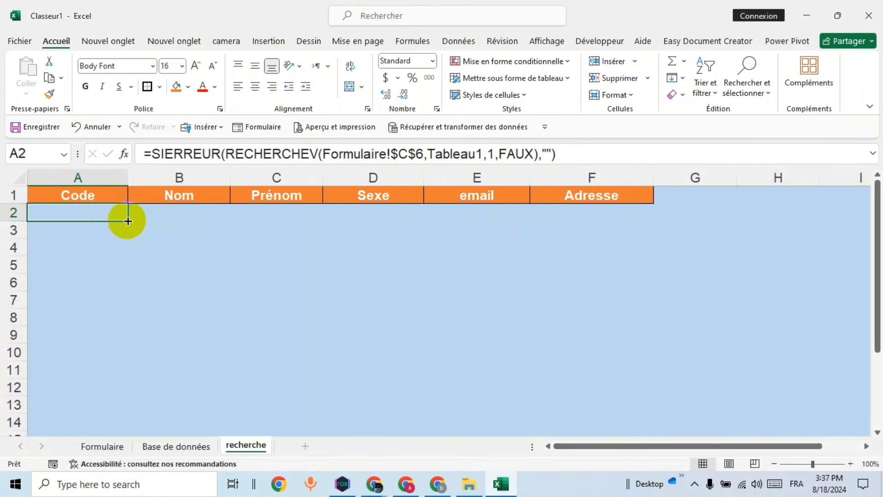
{"action": "left_click_drag", "start_coordinate": [128, 221], "coordinate": [598, 208]}
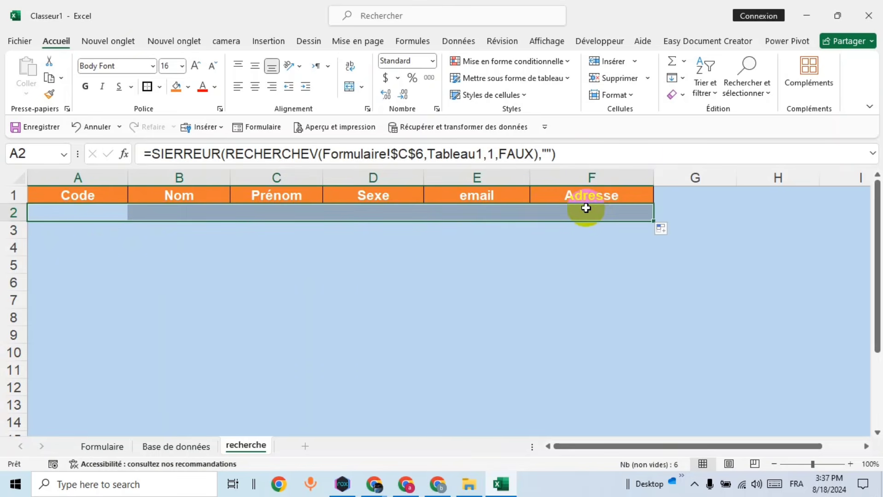
{"action": "left_click", "coordinate": [104, 210]}
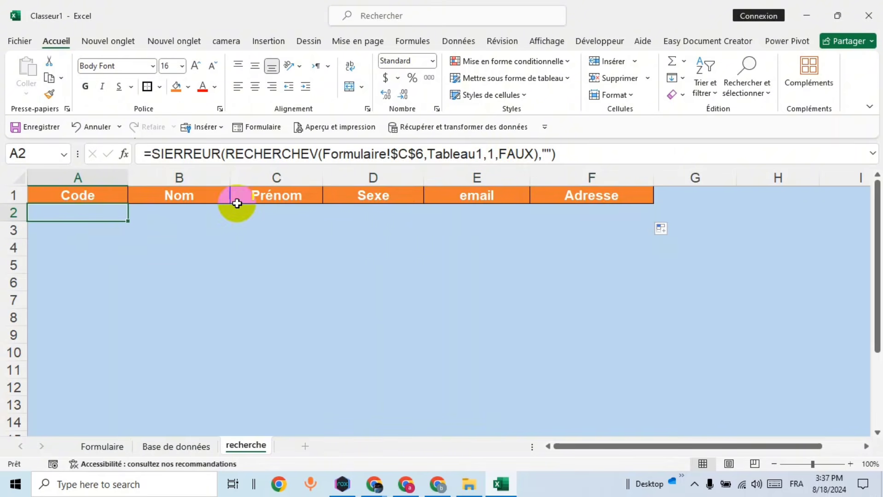
{"action": "left_click", "coordinate": [196, 210]}
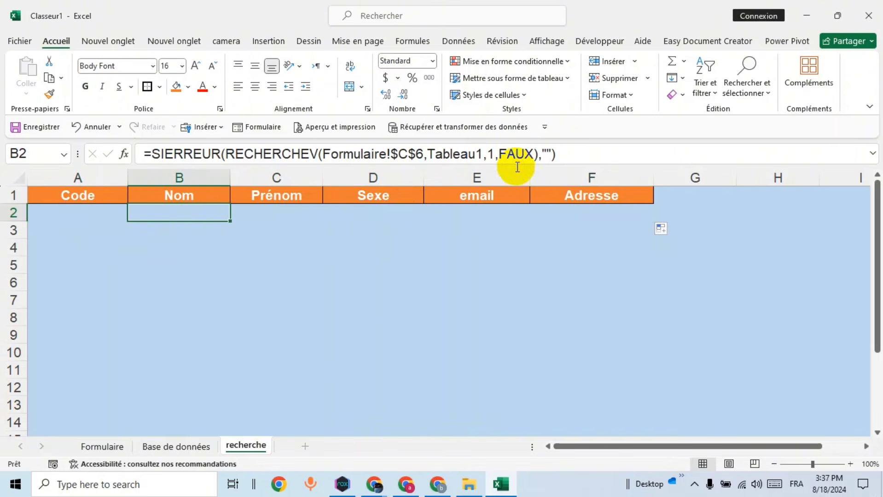
{"action": "left_click", "coordinate": [495, 153]}
{"action": "key", "text": "BackSpace"}
{"action": "type", "text": "2"}
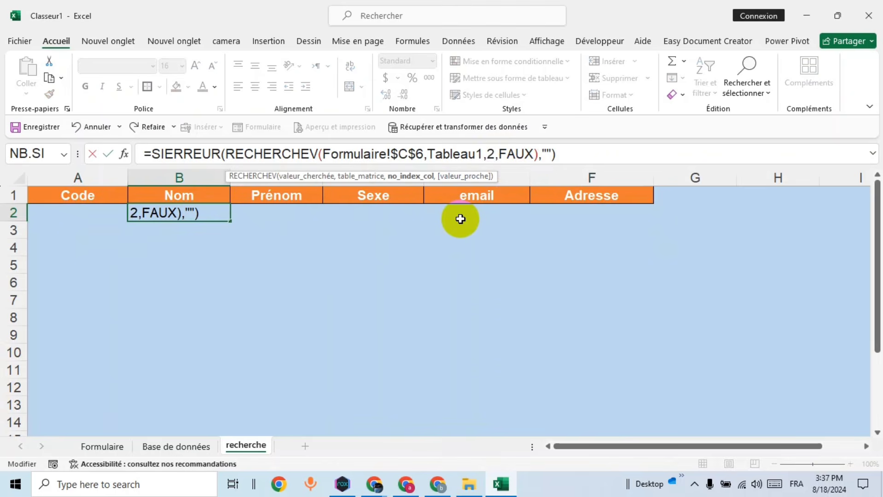
{"action": "key", "text": "Return"}
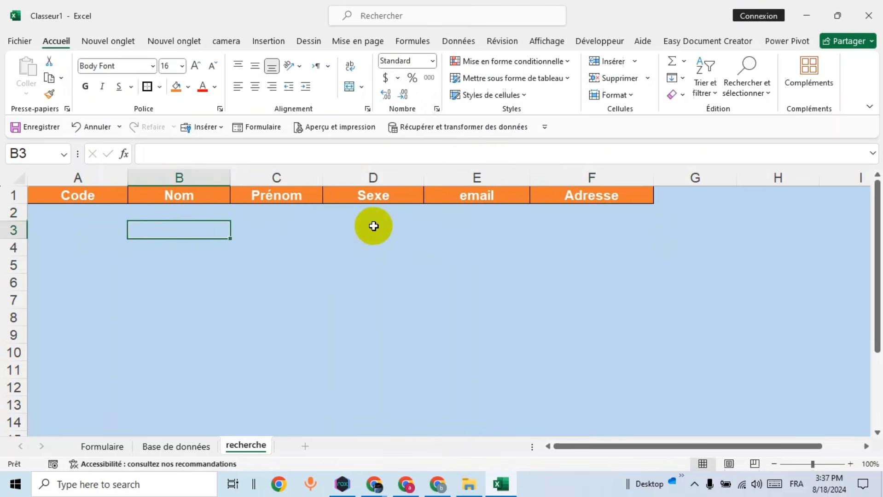
Step: Edit C2's column index and set D2's column index to 4
{"action": "left_click", "coordinate": [301, 212]}
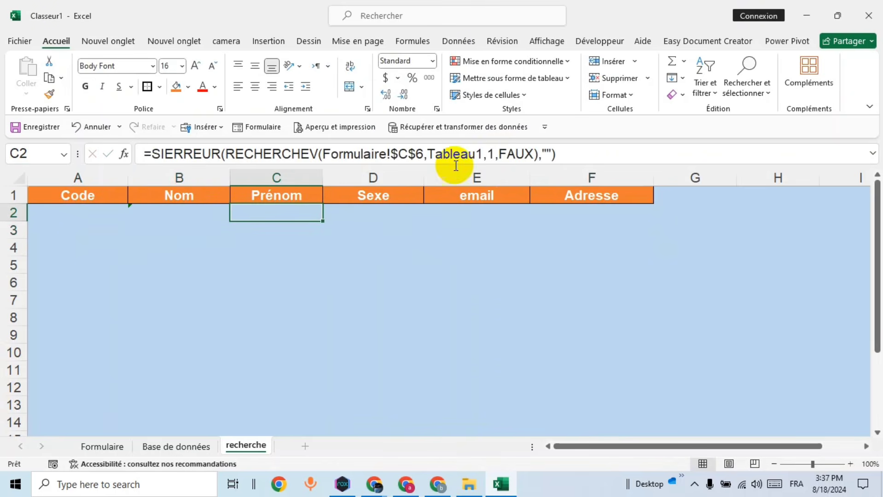
{"action": "left_click", "coordinate": [492, 153]}
{"action": "key", "text": "BackSpace"}
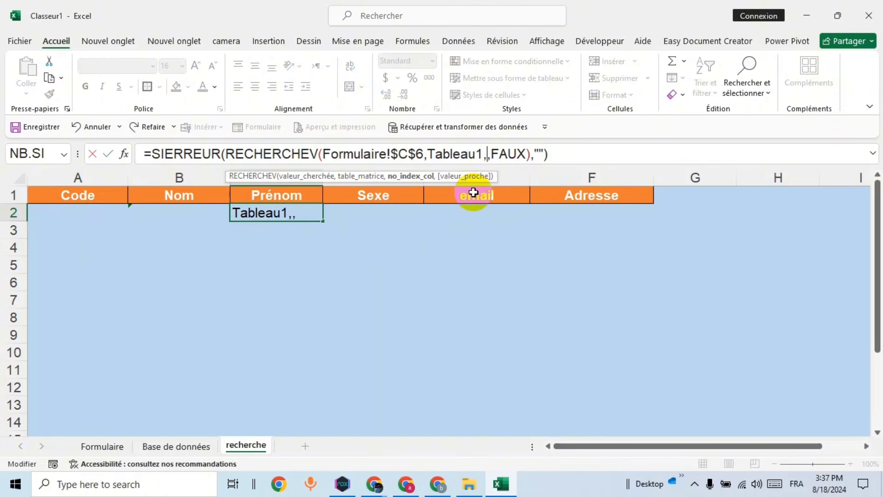
{"action": "key", "text": "Return"}
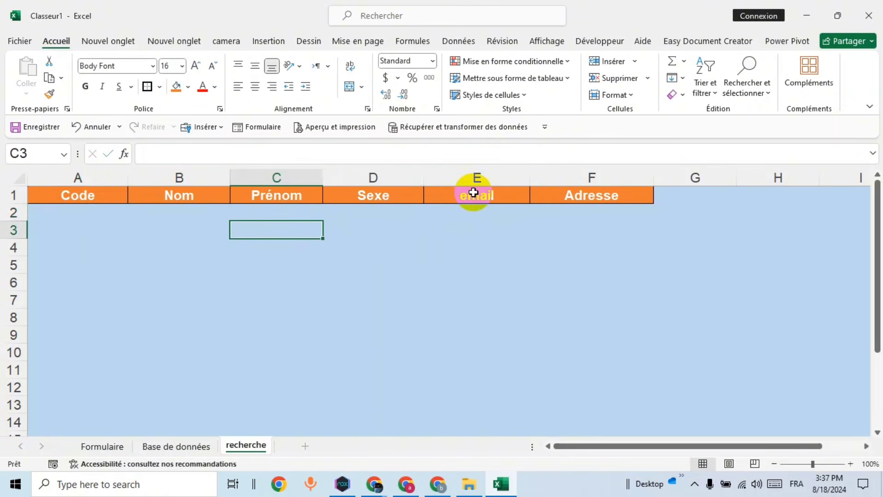
{"action": "left_click", "coordinate": [378, 211]}
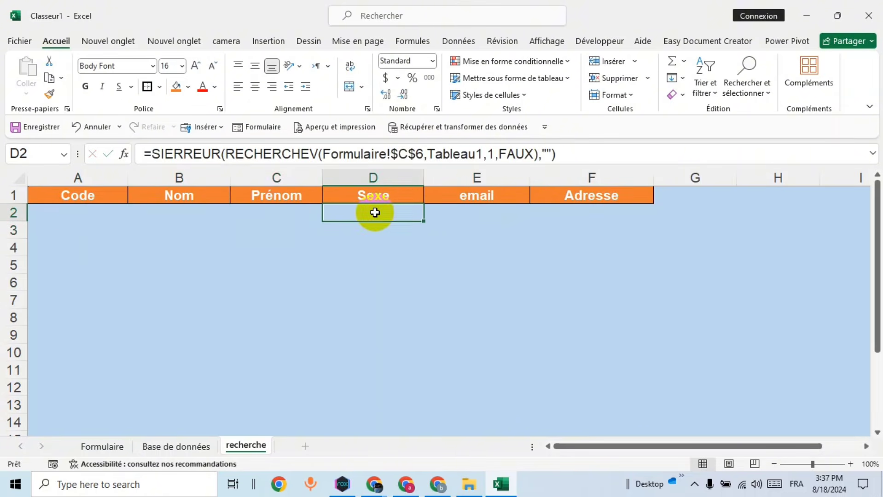
{"action": "left_click", "coordinate": [487, 154]}
{"action": "key", "text": "BackSpace"}
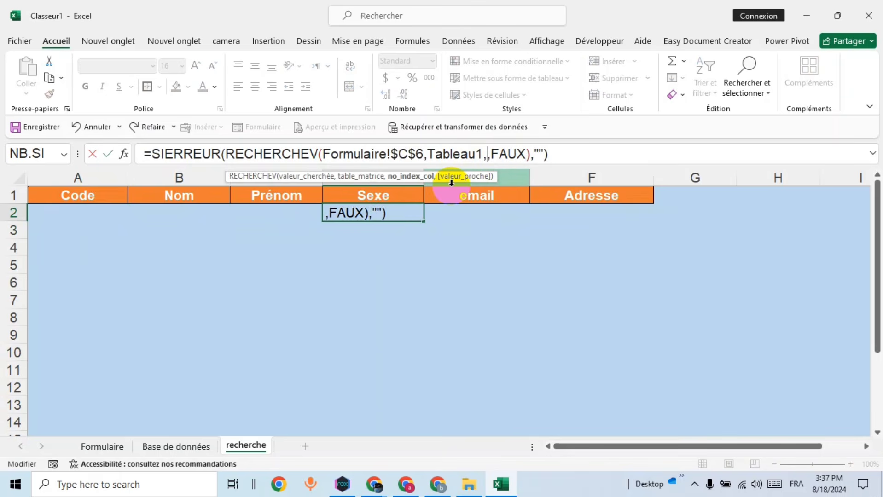
{"action": "type", "text": "4"}
{"action": "key", "text": "Return"}
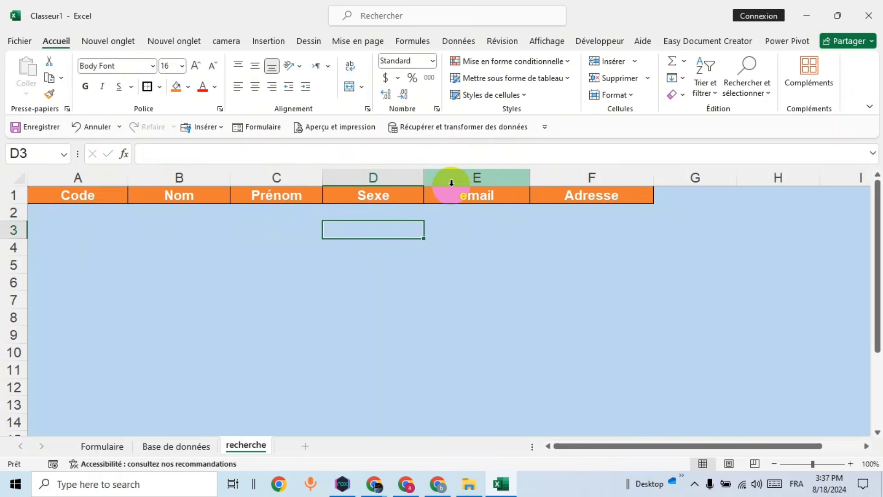
Step: Set the column index to 5 in E2 and 6 in F2
{"action": "left_click", "coordinate": [497, 212]}
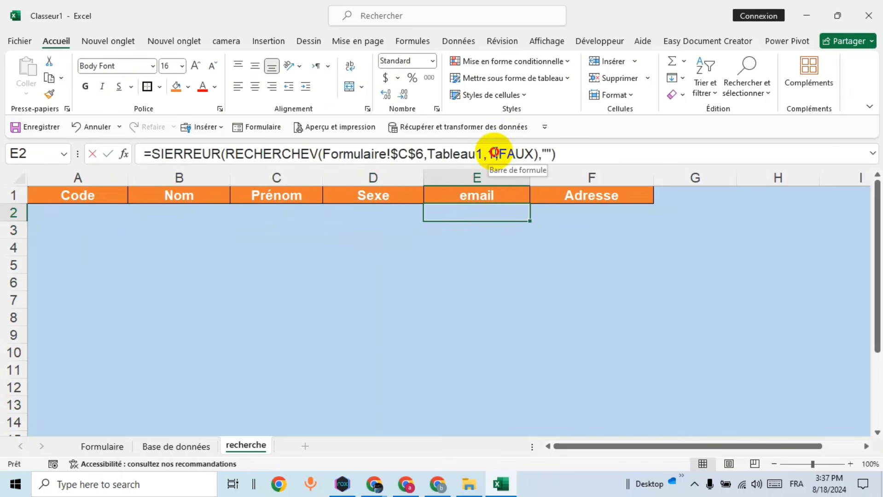
{"action": "left_click", "coordinate": [497, 154]}
{"action": "key", "text": "BackSpace"}
{"action": "type", "text": "5"}
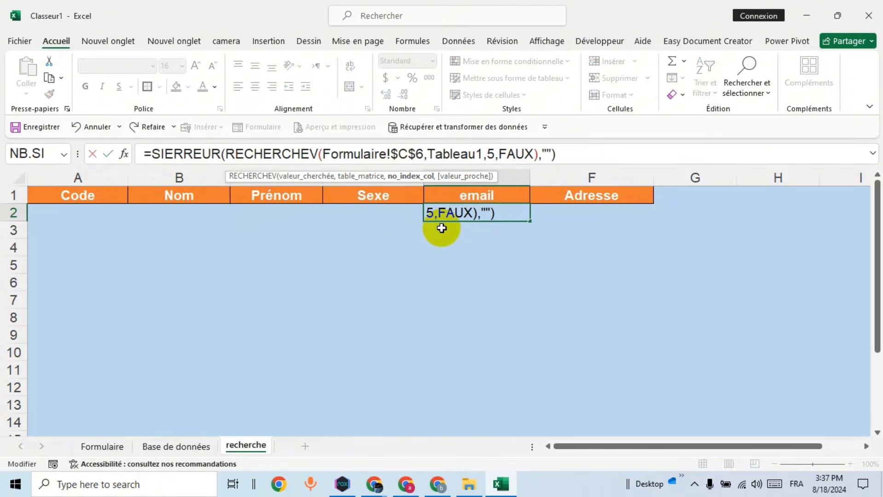
{"action": "key", "text": "Return"}
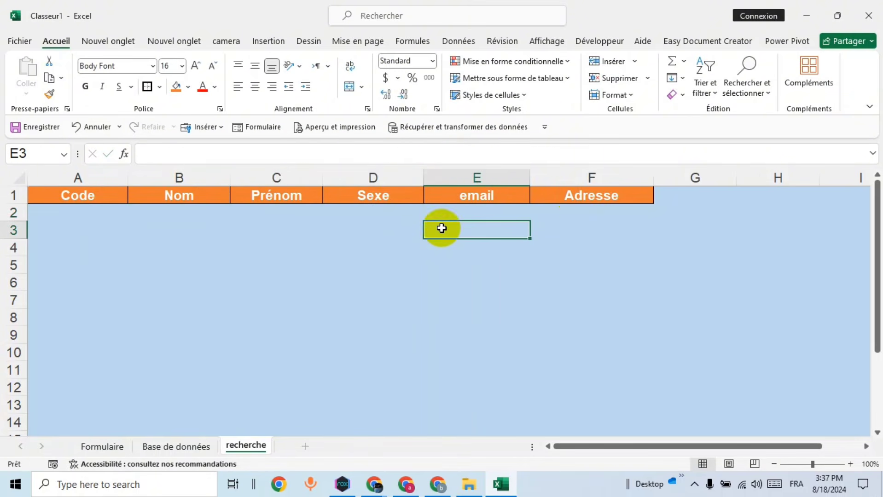
{"action": "left_click", "coordinate": [605, 219]}
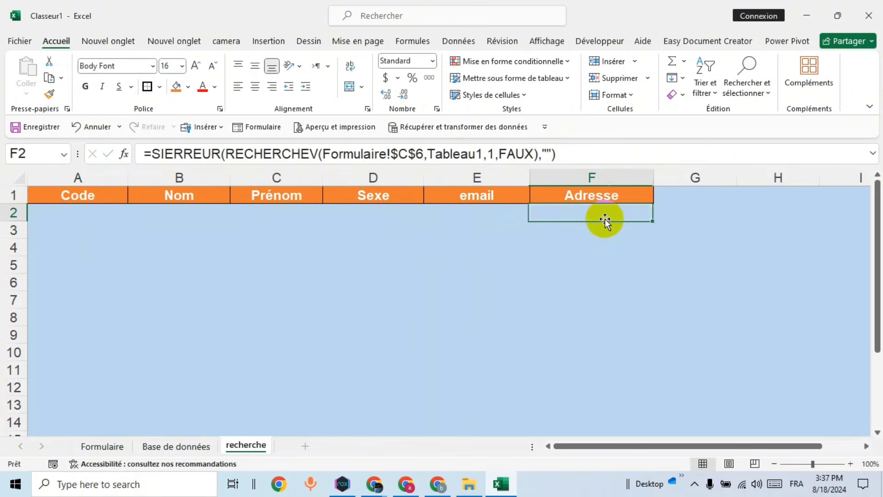
{"action": "left_click", "coordinate": [495, 154]}
{"action": "key", "text": "BackSpace"}
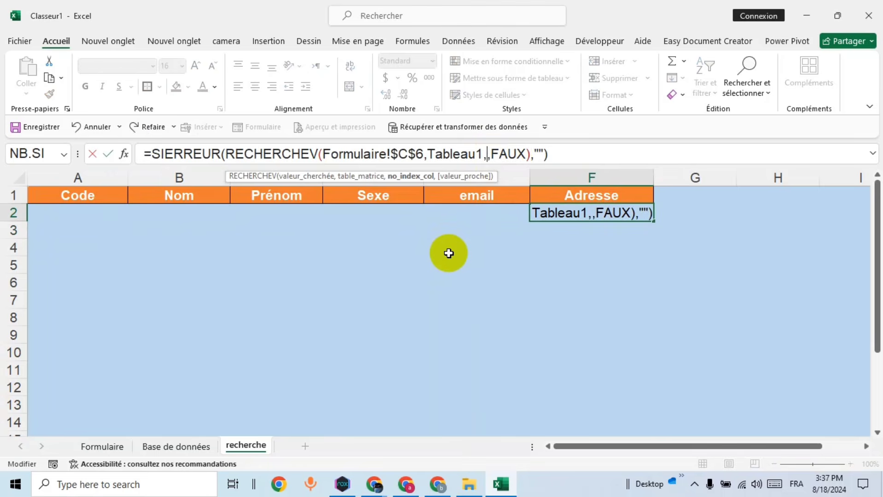
{"action": "type", "text": "6"}
{"action": "key", "text": "Return"}
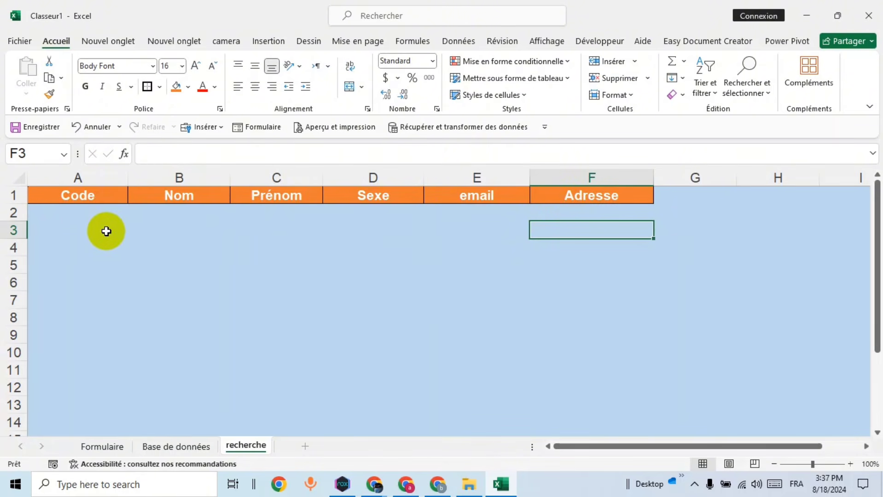
Step: Enter az100 in Formulaire cell C6 and verify its record appears on the recherche sheet
{"action": "left_click", "coordinate": [98, 213]}
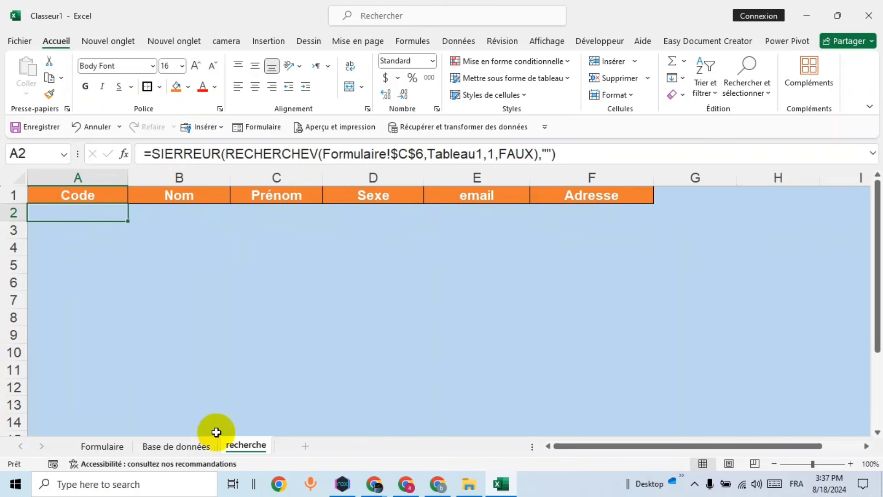
{"action": "left_click", "coordinate": [102, 447]}
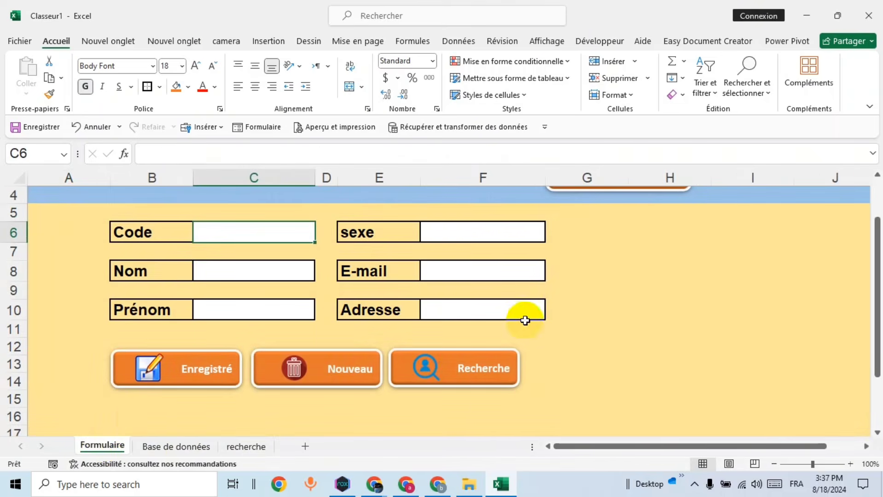
{"action": "scroll", "coordinate": [607, 304], "scroll_direction": "up", "scroll_amount": 1}
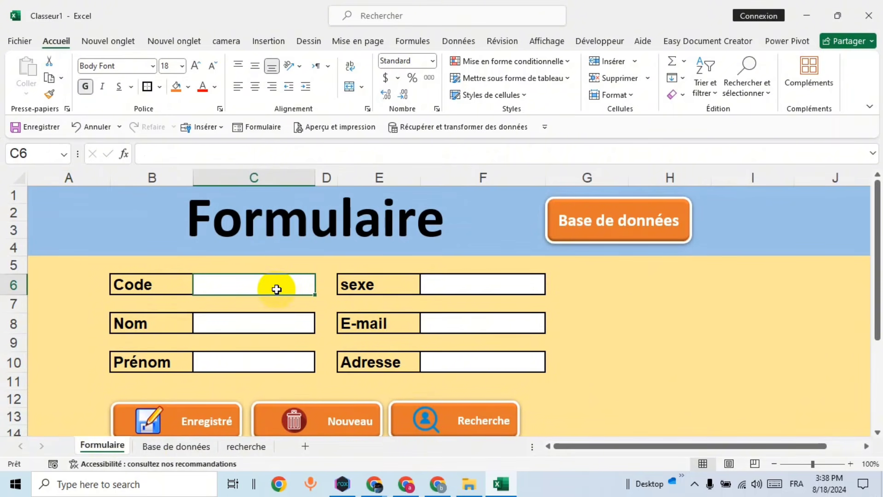
{"action": "type", "text": "az100"}
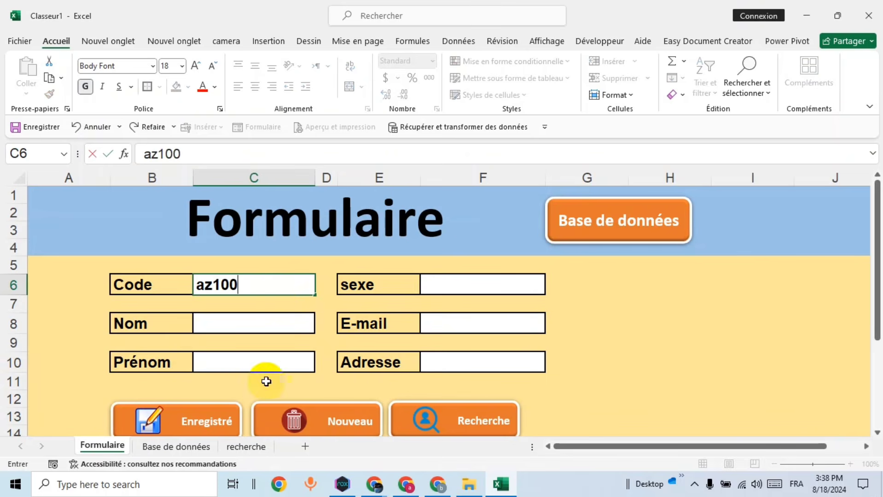
{"action": "left_click", "coordinate": [246, 445]}
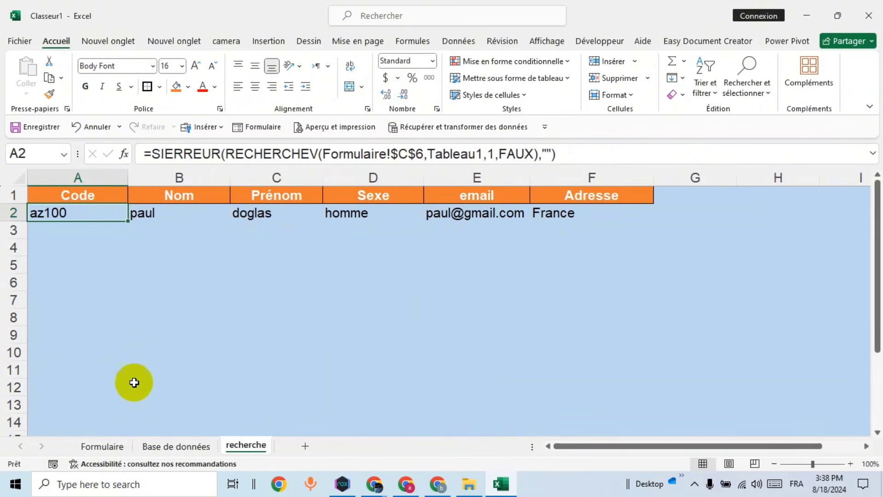
{"action": "left_click", "coordinate": [111, 448]}
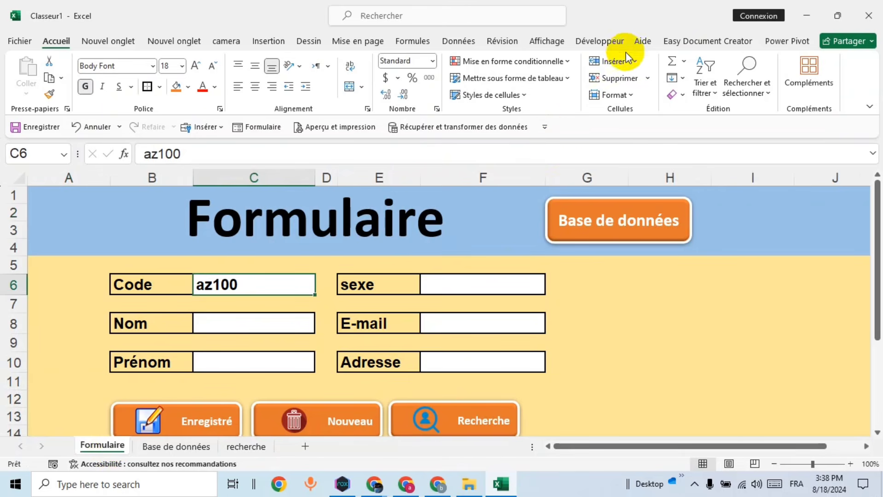
{"action": "left_click", "coordinate": [610, 46]}
Step: Start recording a macro named recherche and paste the Nom from B2 into C8 as values
{"action": "left_click", "coordinate": [134, 62]}
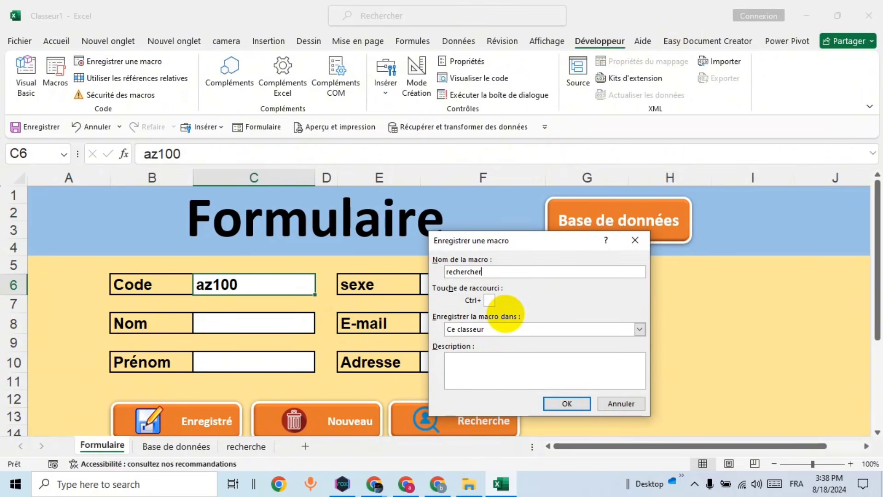
{"action": "left_click", "coordinate": [565, 403]}
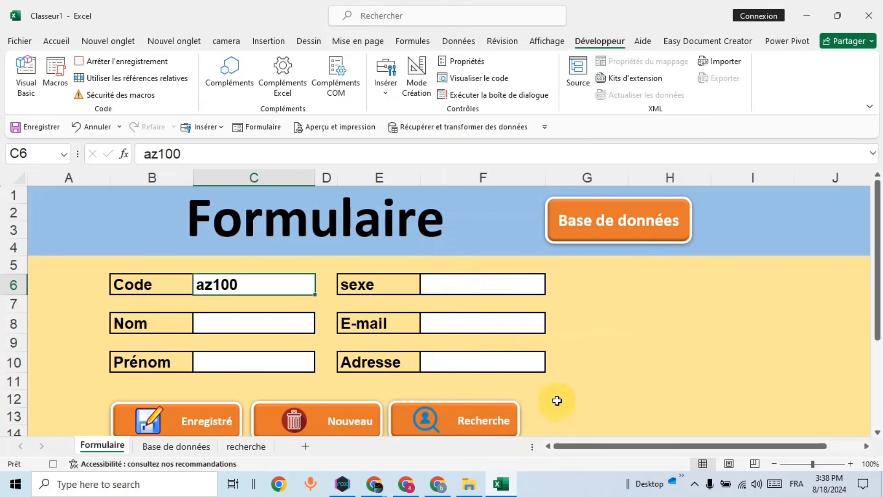
{"action": "left_click", "coordinate": [175, 447]}
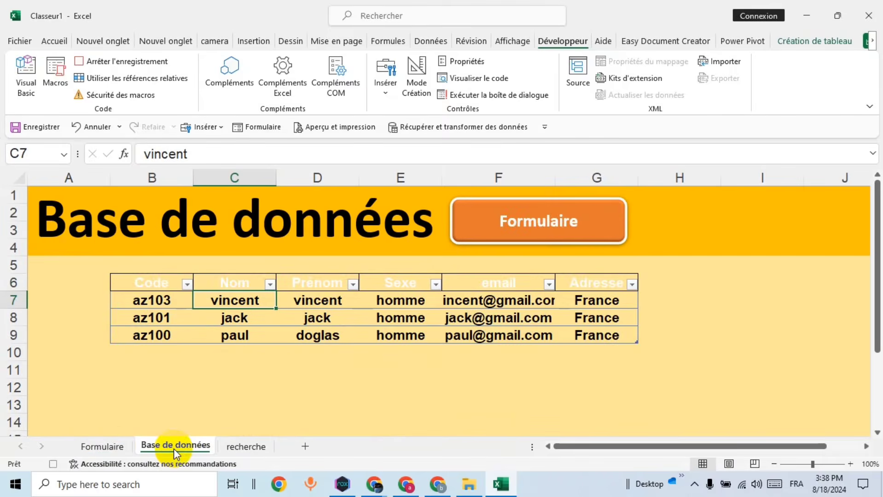
{"action": "left_click", "coordinate": [239, 447]}
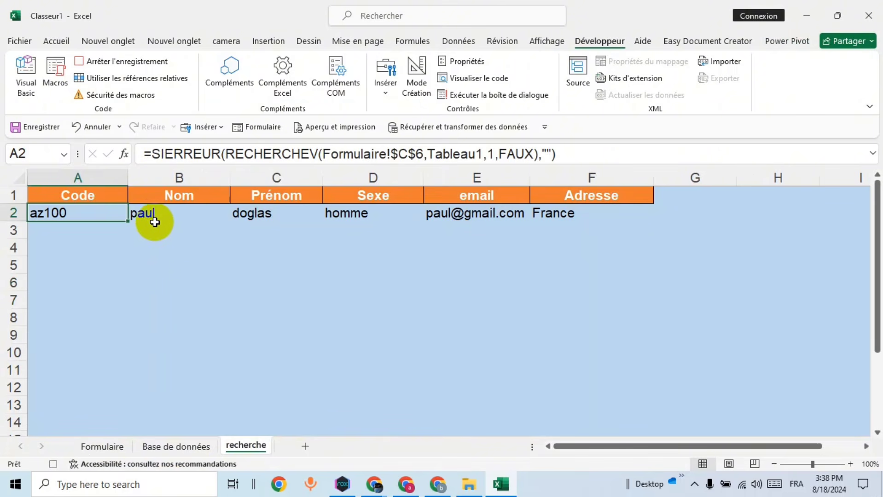
{"action": "left_click", "coordinate": [167, 214]}
{"action": "right_click", "coordinate": [167, 214]}
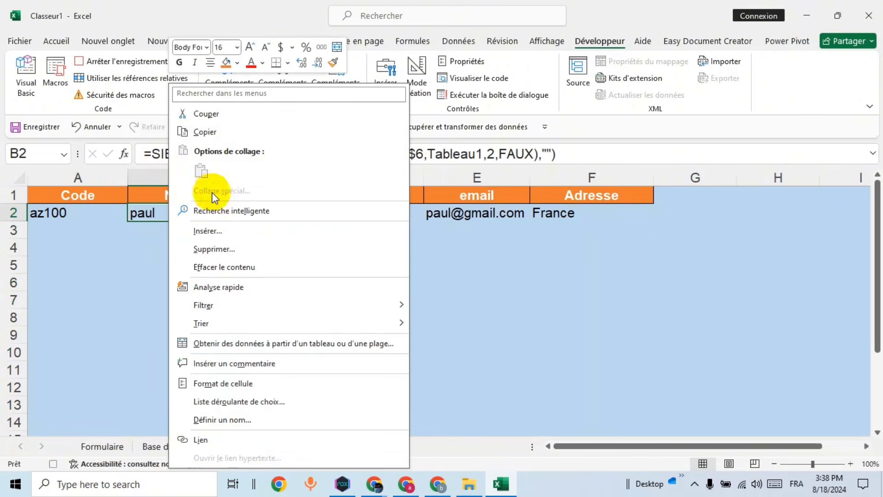
{"action": "left_click", "coordinate": [216, 131]}
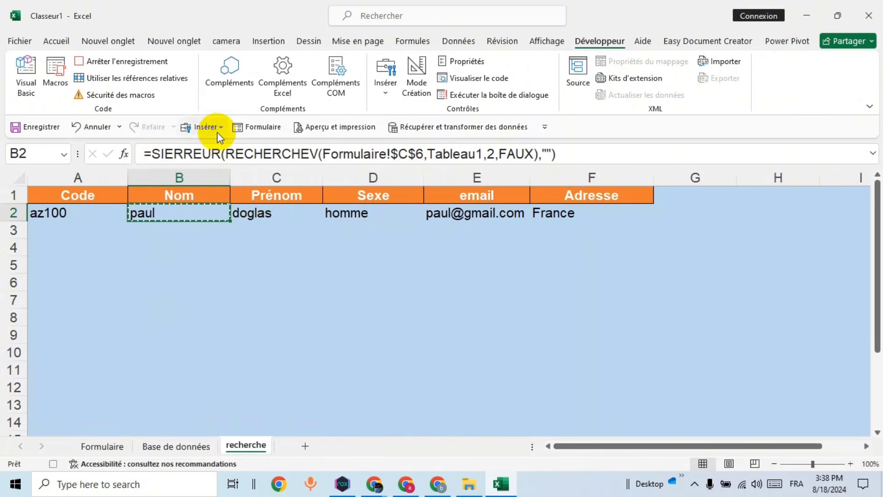
{"action": "left_click", "coordinate": [109, 446]}
{"action": "left_click", "coordinate": [244, 319]}
{"action": "right_click", "coordinate": [244, 320]}
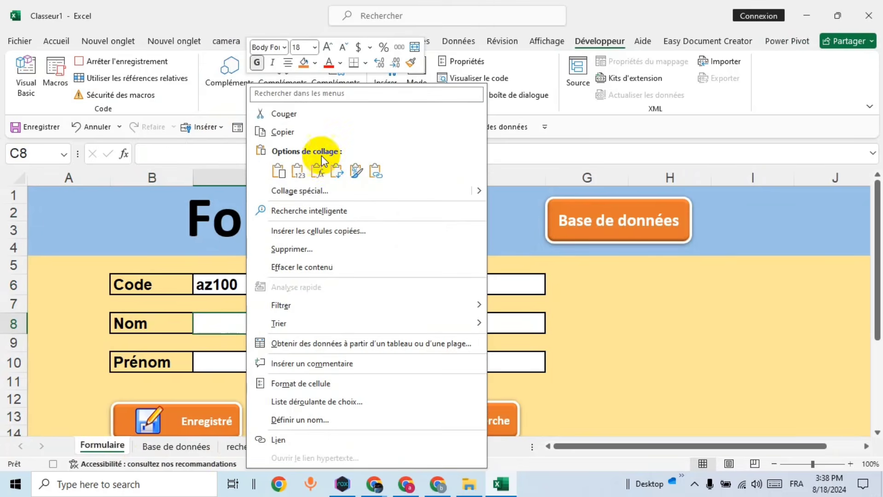
{"action": "left_click", "coordinate": [297, 172]}
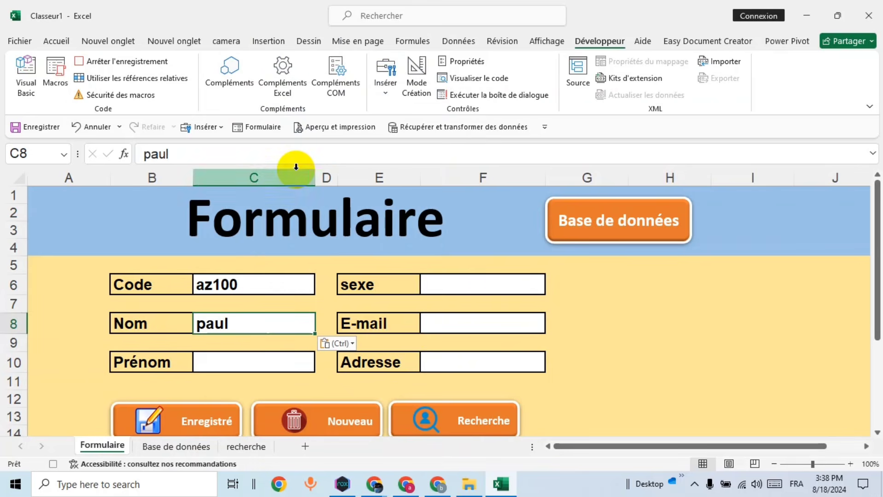
Step: Paste the Prénom from C2 into C10 and the Sexe from D2 into F6 as values
{"action": "left_click", "coordinate": [245, 447]}
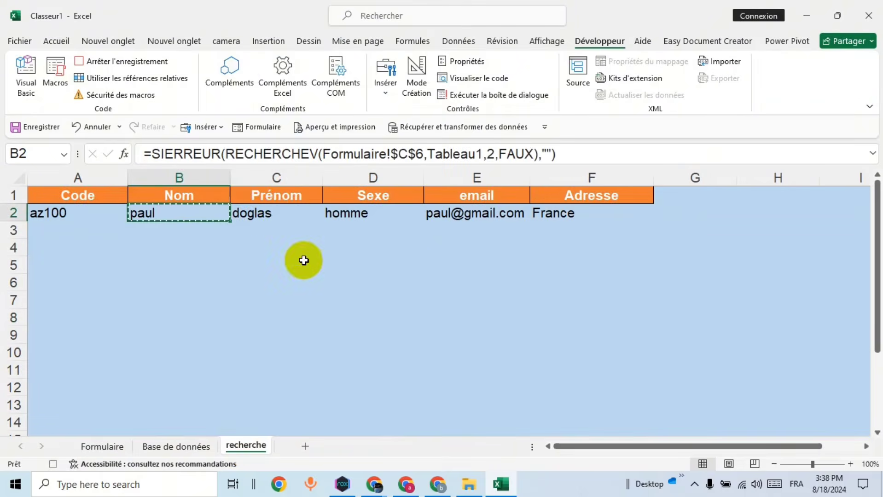
{"action": "right_click", "coordinate": [274, 213]}
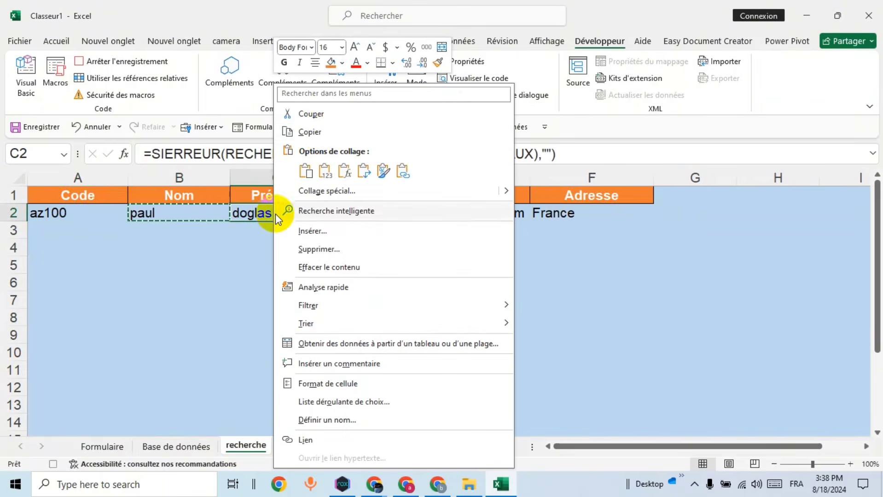
{"action": "left_click", "coordinate": [321, 132]}
{"action": "left_click", "coordinate": [104, 447]}
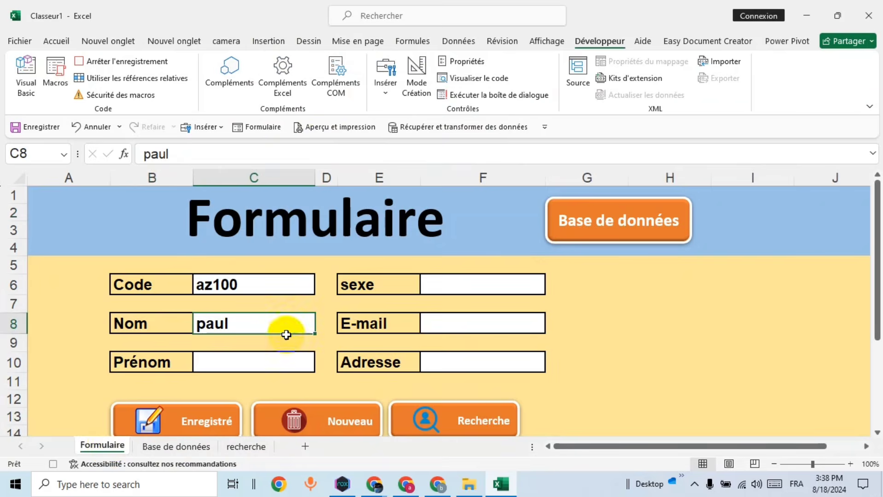
{"action": "right_click", "coordinate": [232, 362]}
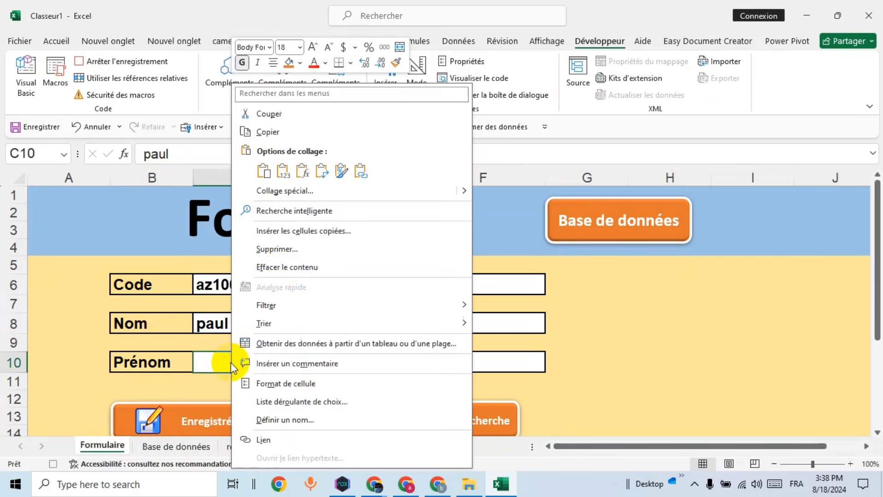
{"action": "left_click", "coordinate": [284, 170]}
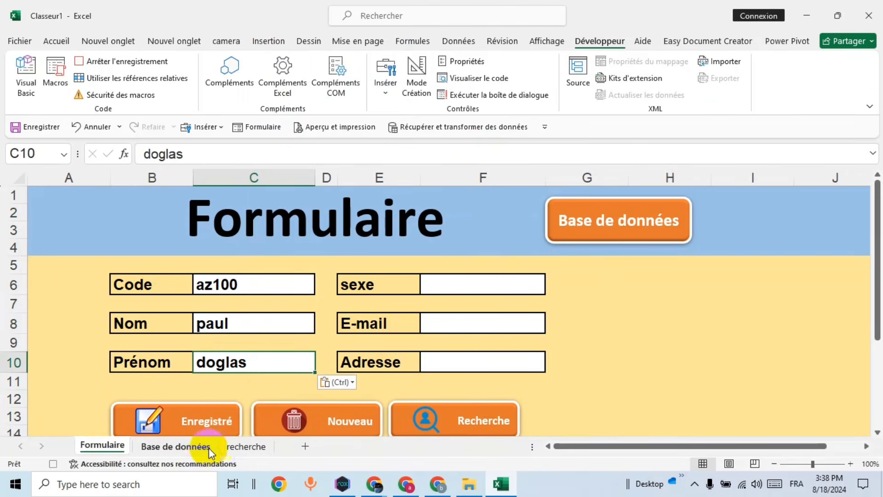
{"action": "left_click", "coordinate": [246, 447]}
{"action": "right_click", "coordinate": [376, 218]}
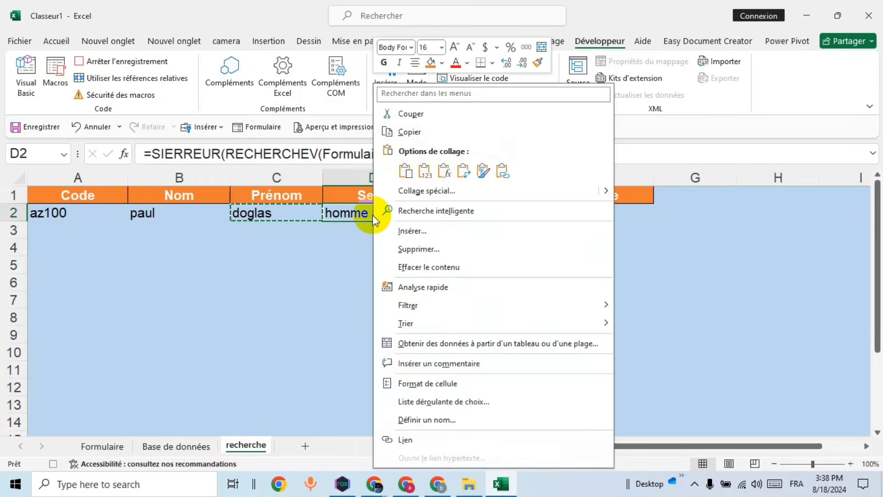
{"action": "left_click", "coordinate": [414, 134]}
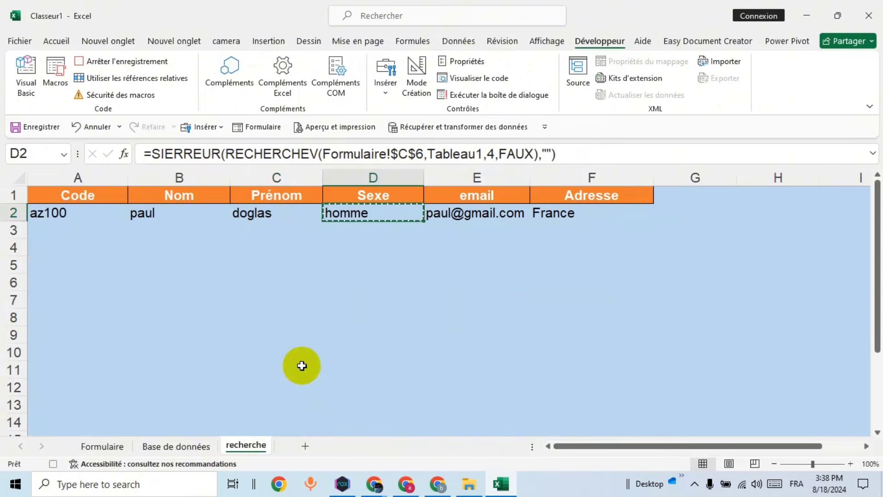
{"action": "left_click", "coordinate": [122, 446]}
{"action": "left_click", "coordinate": [451, 283]}
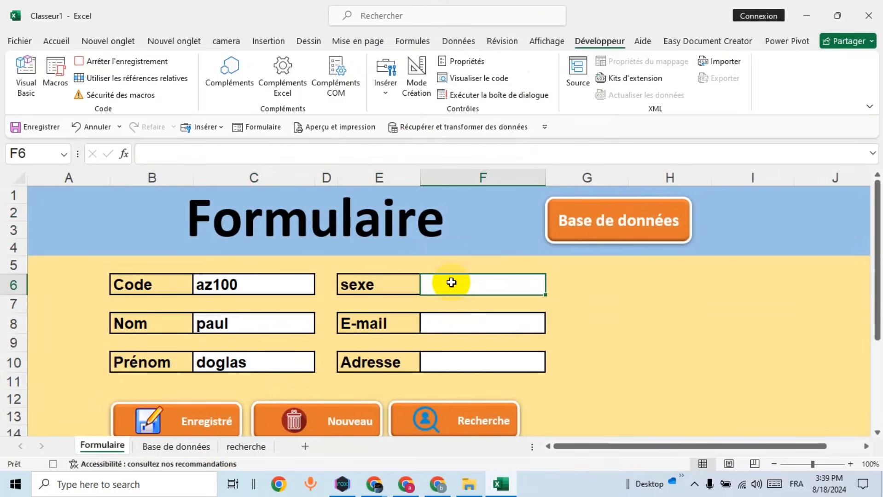
{"action": "right_click", "coordinate": [449, 282]}
{"action": "left_click", "coordinate": [508, 173]}
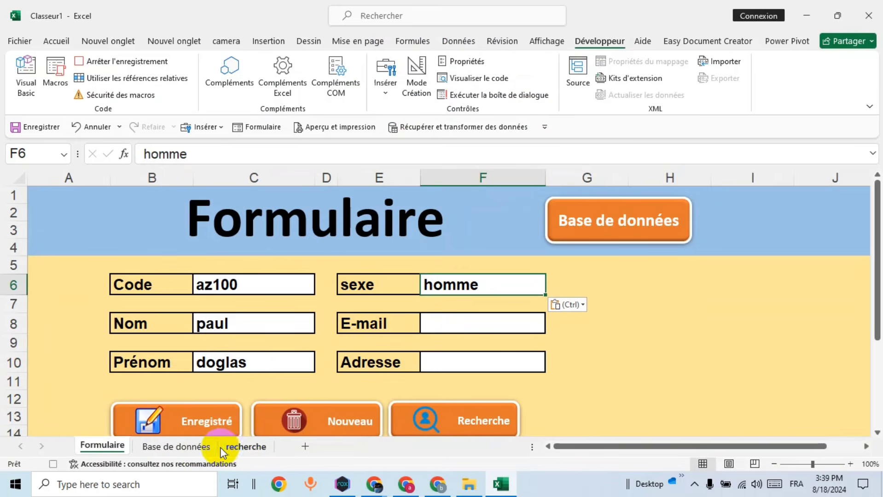
Step: Paste the email from E2 into F8 and the Adresse from F2 into F10 as values
{"action": "left_click", "coordinate": [246, 446]}
{"action": "right_click", "coordinate": [475, 214]}
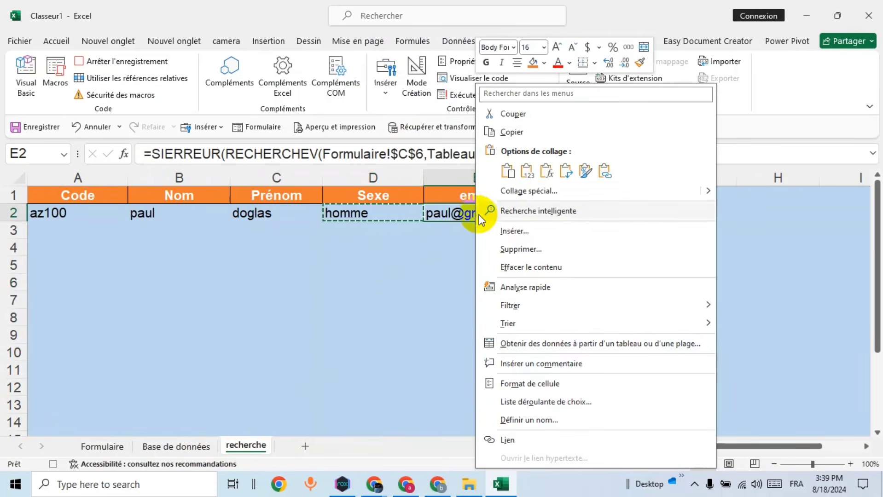
{"action": "left_click", "coordinate": [509, 132]}
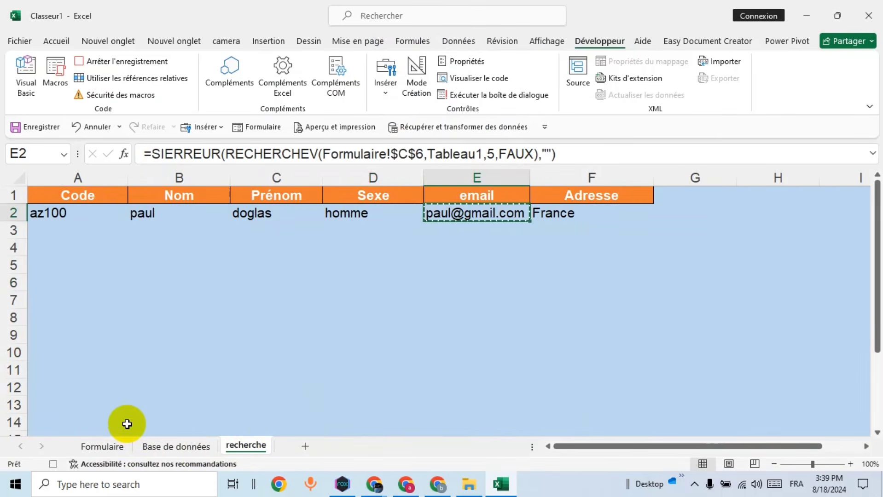
{"action": "left_click", "coordinate": [110, 446]}
{"action": "right_click", "coordinate": [475, 315]}
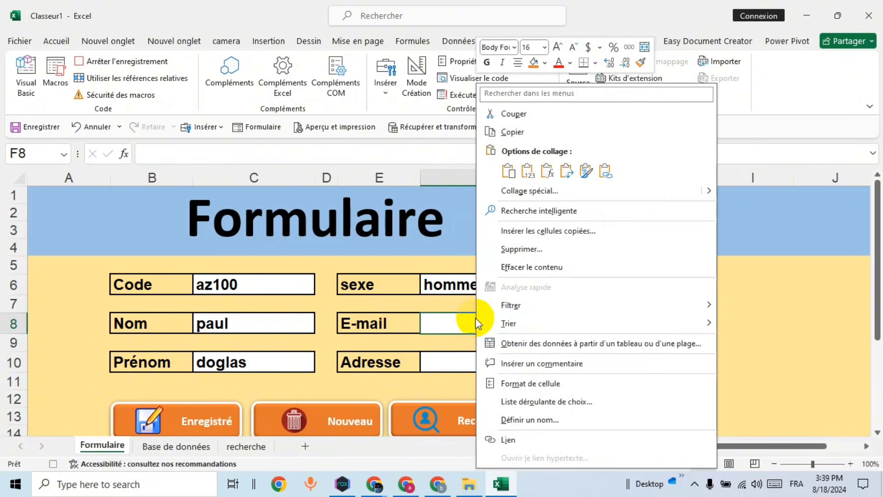
{"action": "left_click", "coordinate": [524, 172]}
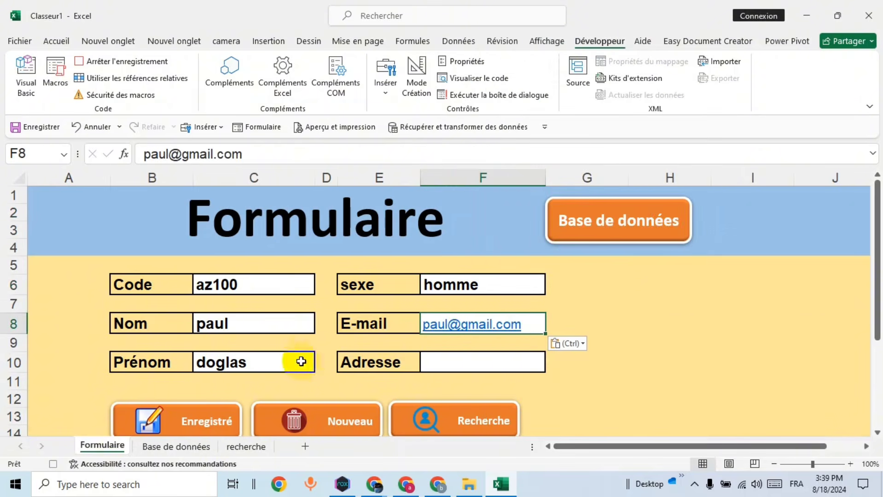
{"action": "left_click", "coordinate": [247, 445]}
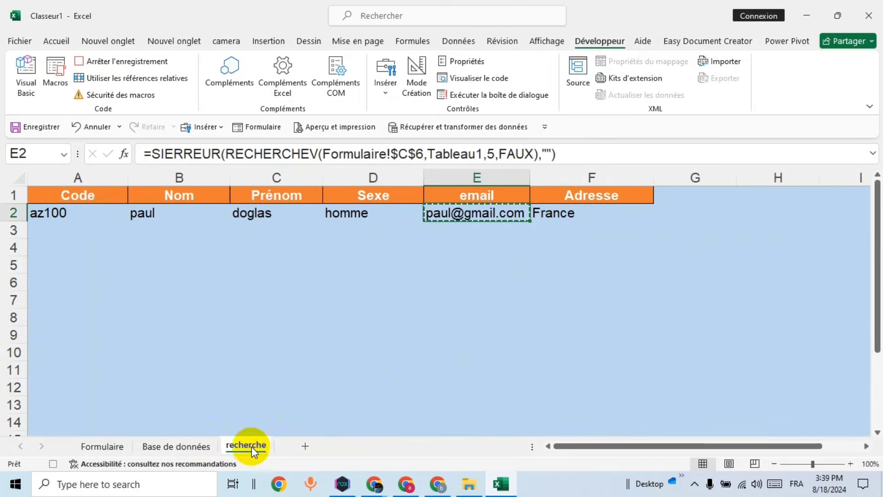
{"action": "right_click", "coordinate": [550, 216]}
{"action": "left_click", "coordinate": [589, 133]}
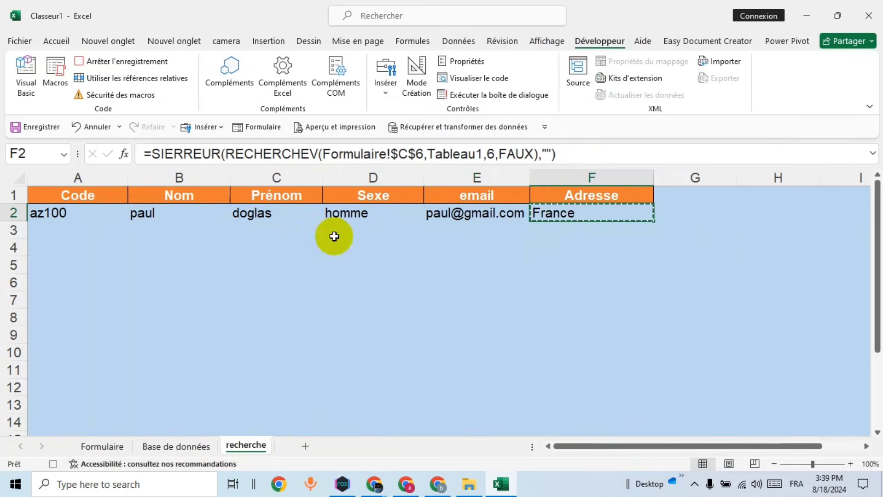
{"action": "left_click", "coordinate": [100, 445]}
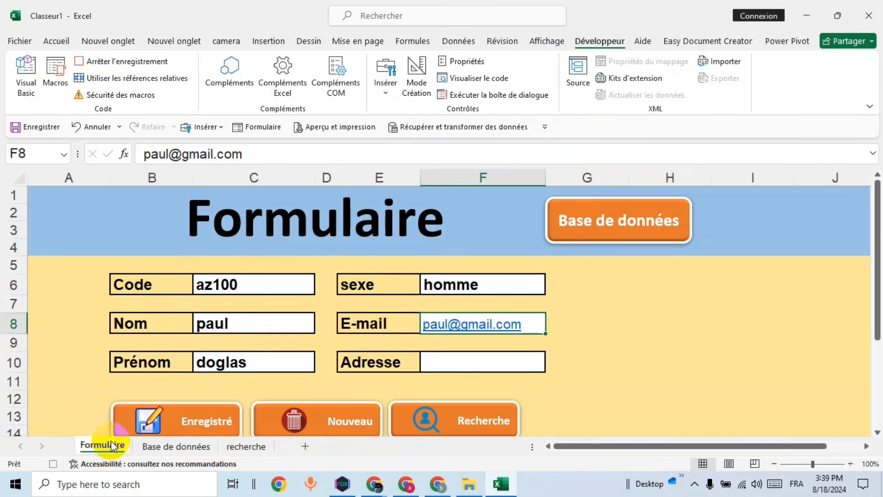
{"action": "right_click", "coordinate": [462, 362]}
{"action": "left_click", "coordinate": [518, 172]}
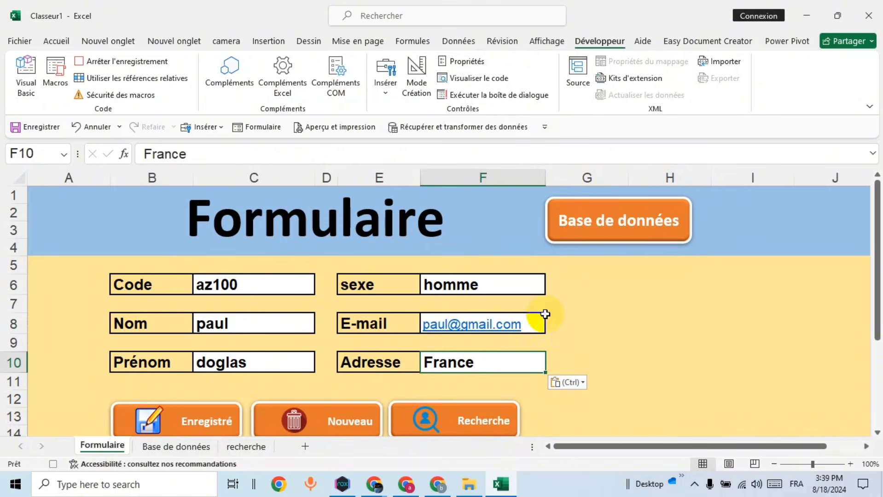
Step: Stop recording the recherche macro and right-click the Recherche button on the form
{"action": "left_click", "coordinate": [150, 68]}
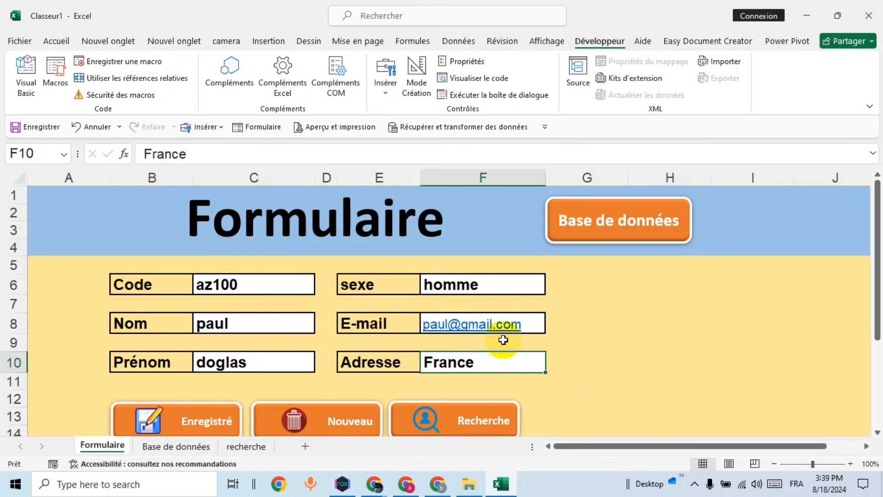
{"action": "scroll", "coordinate": [567, 336], "scroll_direction": "down", "scroll_amount": 1}
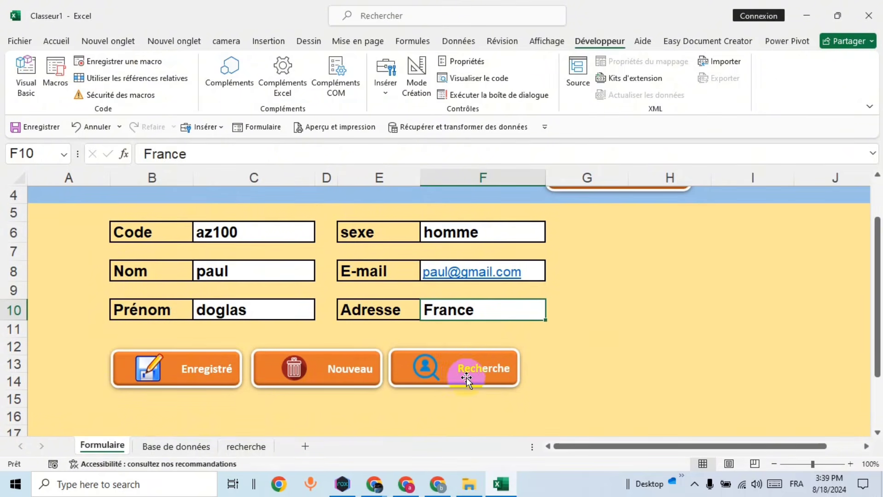
{"action": "left_click", "coordinate": [481, 367]}
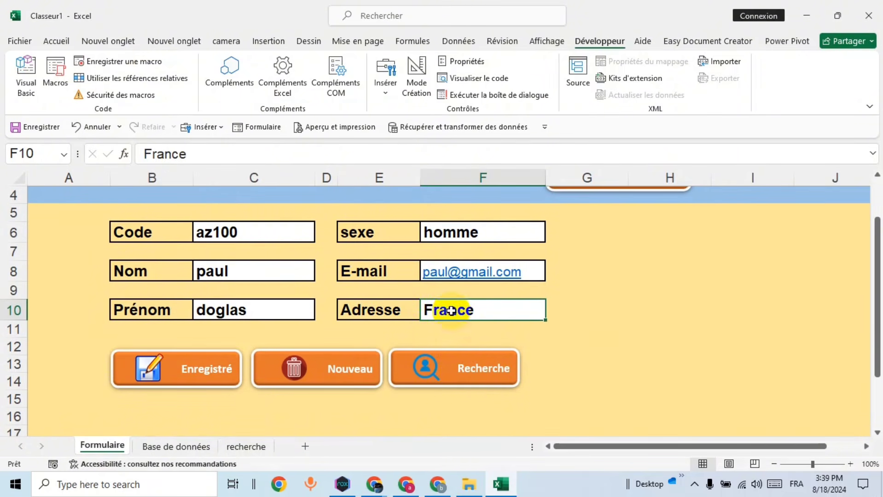
{"action": "left_click", "coordinate": [475, 375]}
{"action": "right_click", "coordinate": [476, 381]}
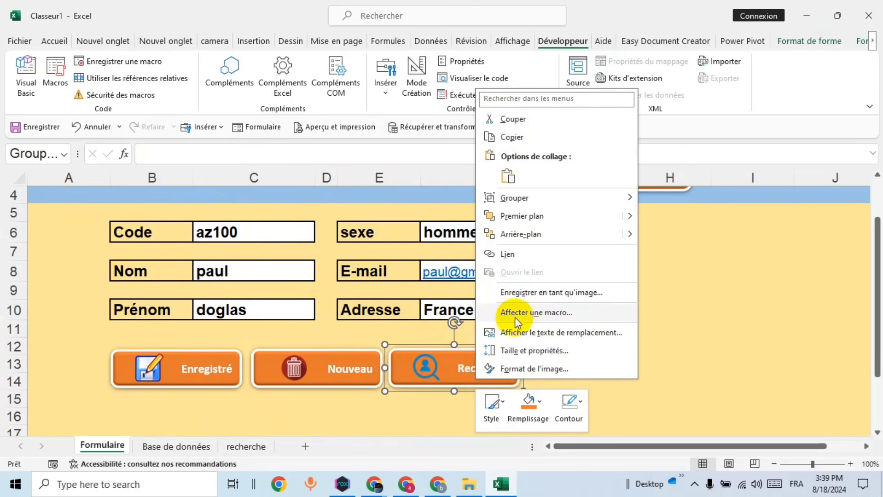
Step: Assign the recherche macro to the Recherche button, then deselect the shape
{"action": "left_click", "coordinate": [515, 314]}
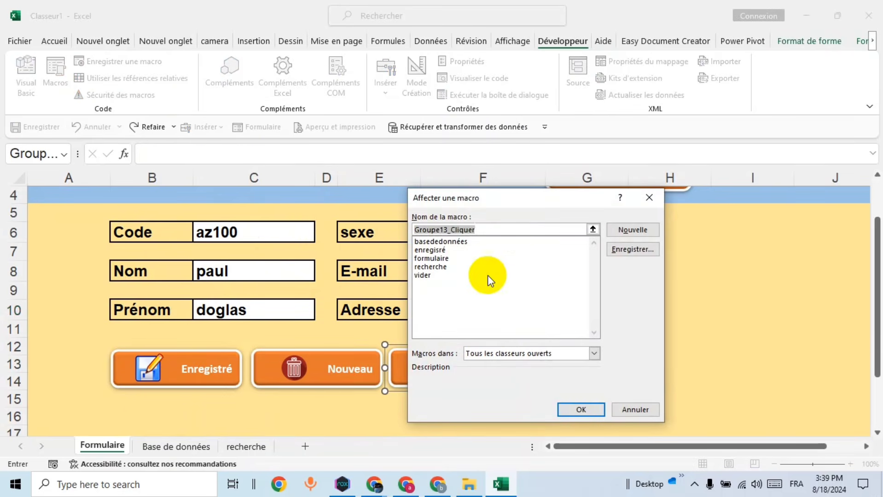
{"action": "left_click", "coordinate": [443, 267]}
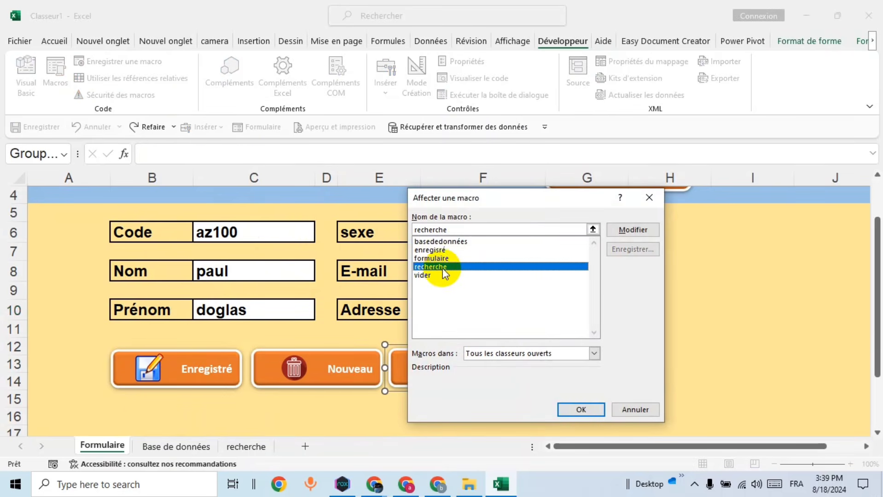
{"action": "left_click", "coordinate": [580, 410]}
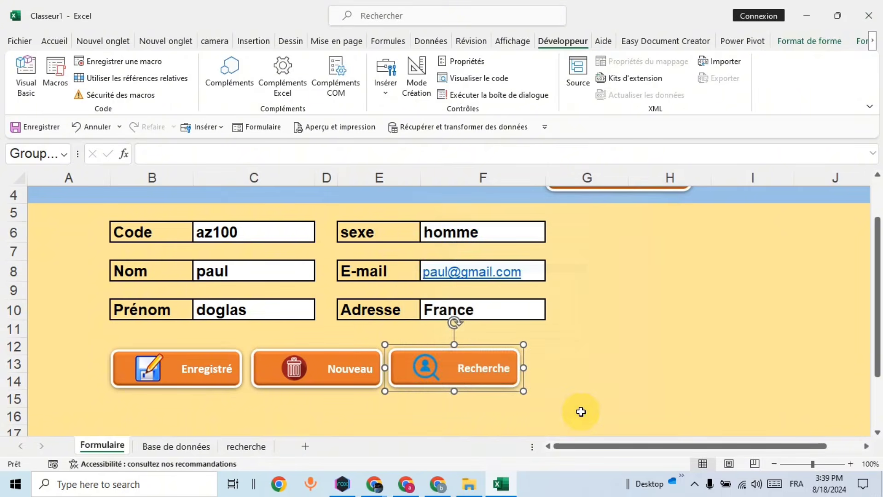
{"action": "left_click", "coordinate": [604, 365]}
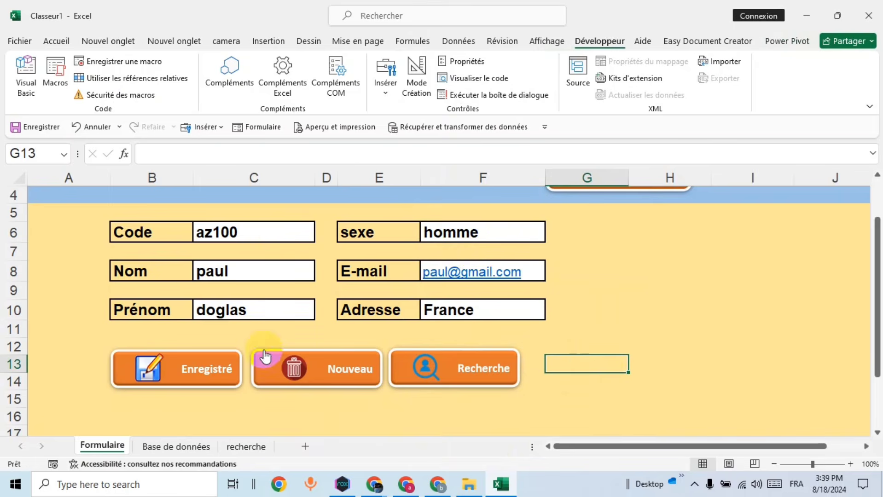
Step: Clear the form, look up the az100 record, and check the recherche and Base de données sheets
{"action": "left_click", "coordinate": [330, 382]}
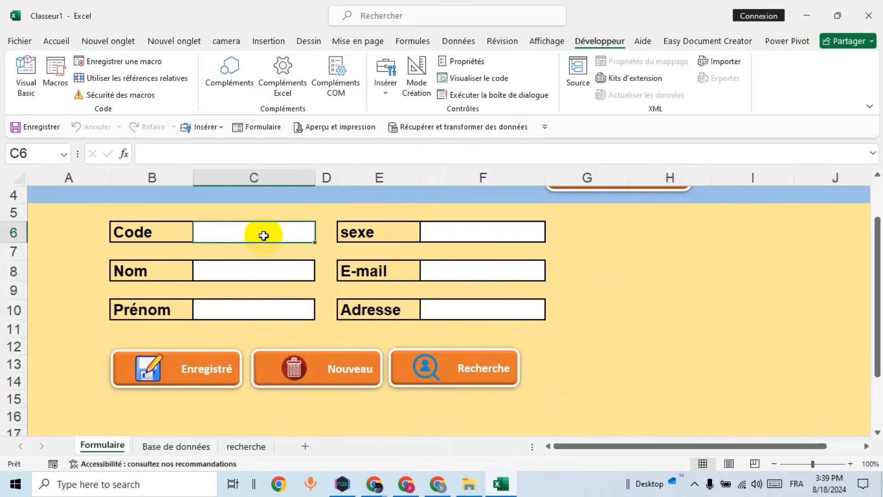
{"action": "type", "text": "az100"}
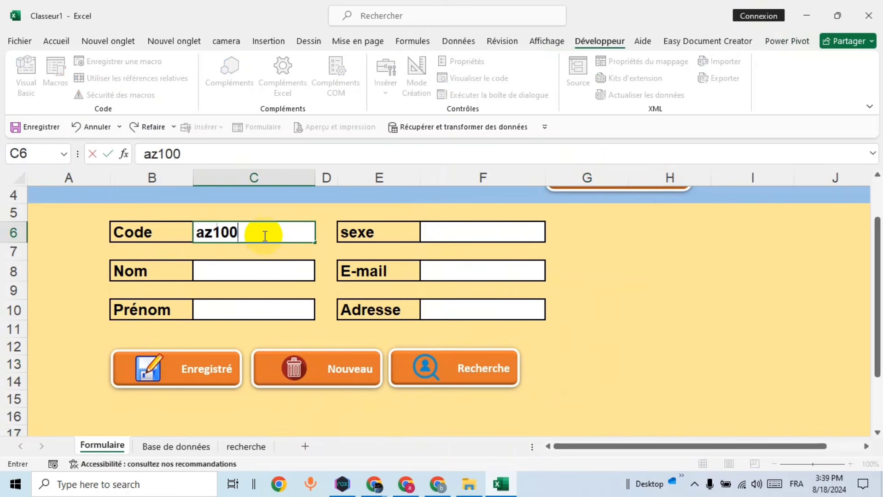
{"action": "left_click", "coordinate": [469, 375]}
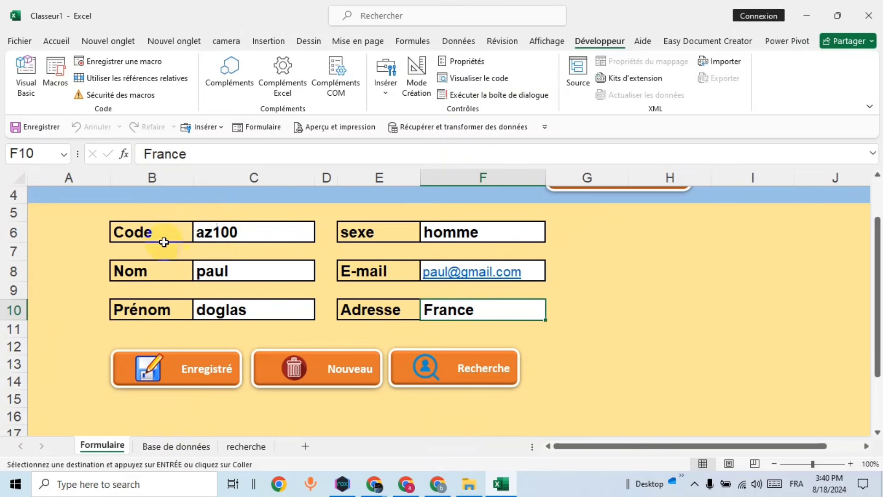
{"action": "left_click", "coordinate": [251, 446]}
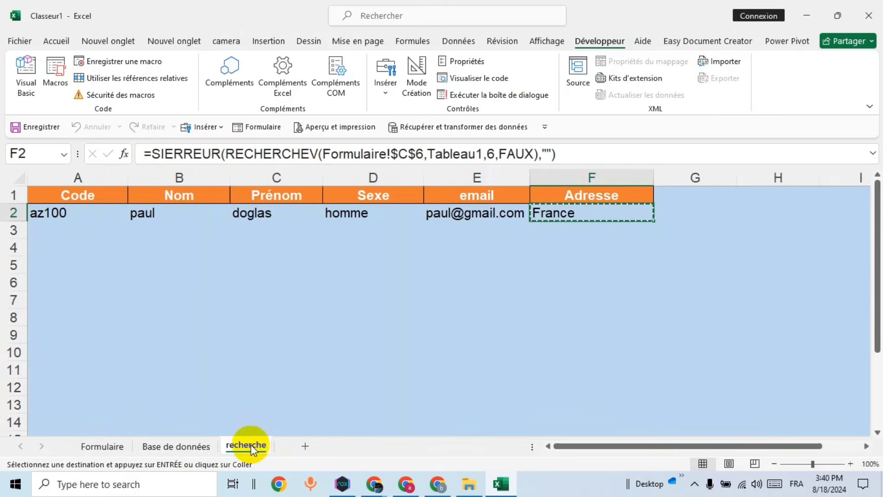
{"action": "left_click", "coordinate": [164, 448]}
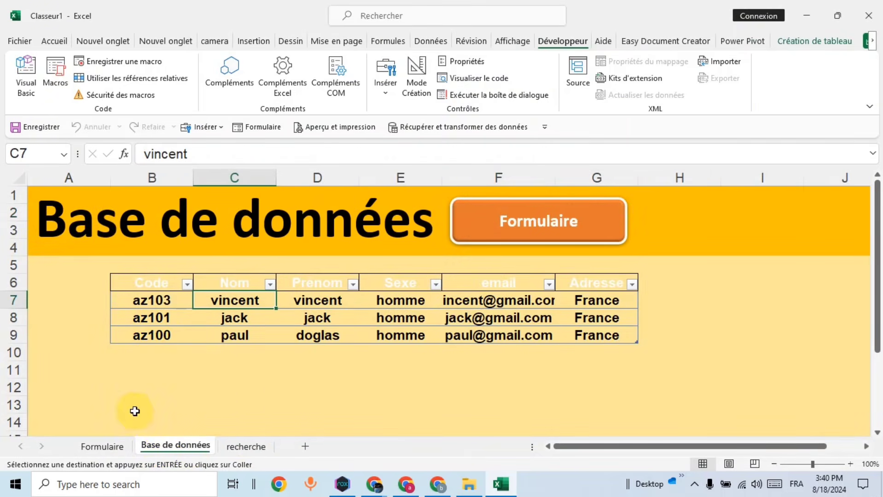
{"action": "left_click", "coordinate": [246, 447]}
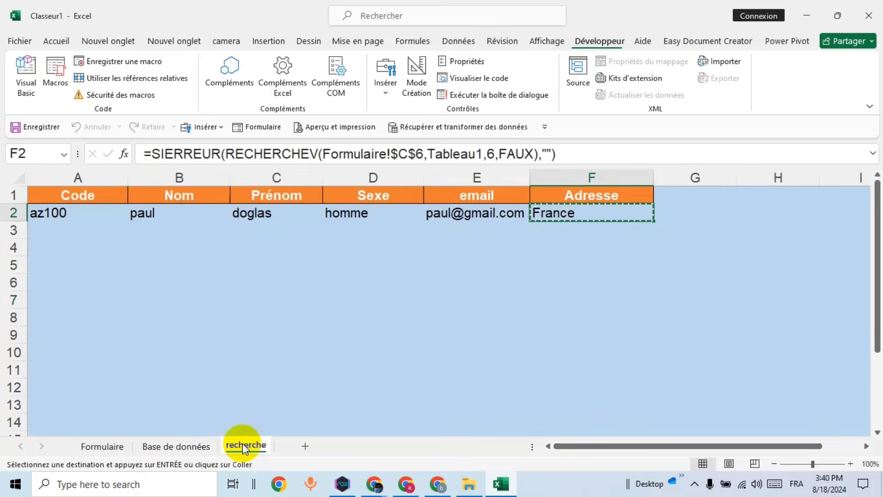
{"action": "left_click", "coordinate": [116, 445]}
Step: Clear the form, search for code az101, then check the Base de données sheet
{"action": "left_click", "coordinate": [330, 377]}
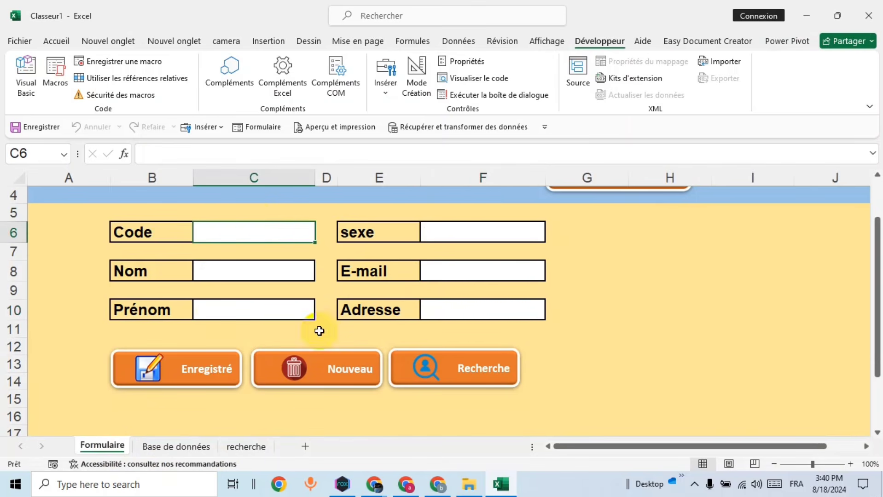
{"action": "type", "text": "az"}
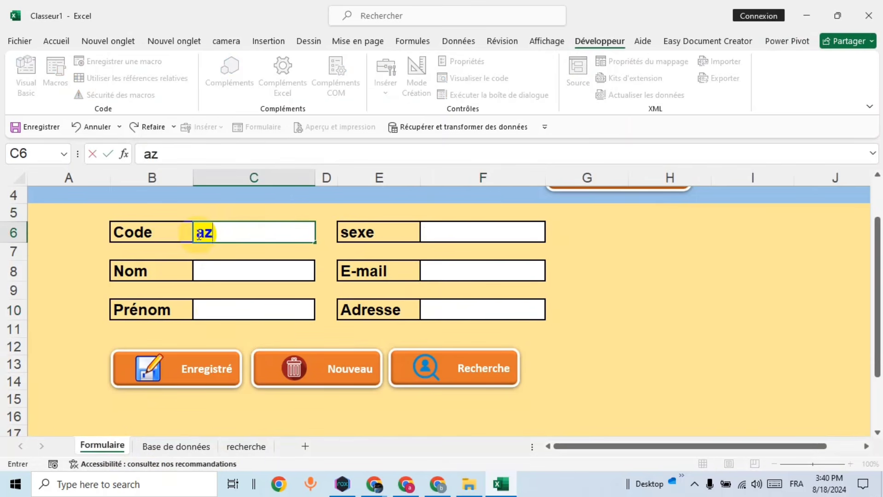
{"action": "type", "text": "101"}
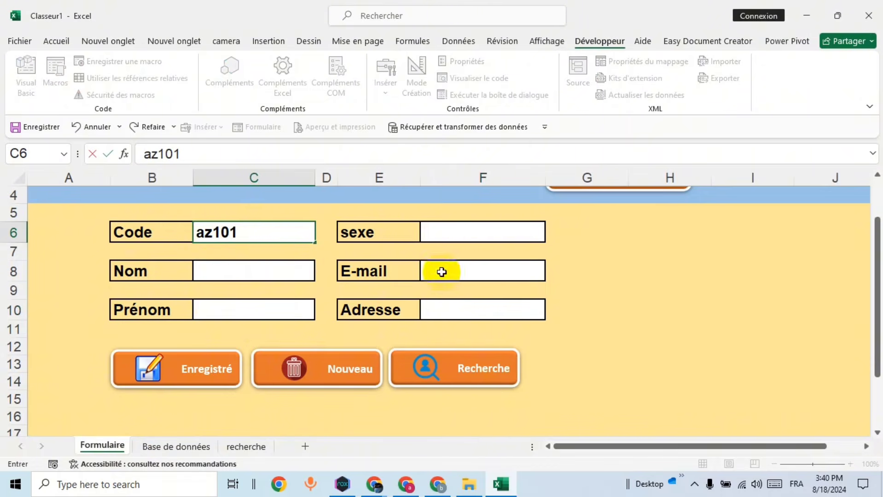
{"action": "left_click", "coordinate": [466, 375]}
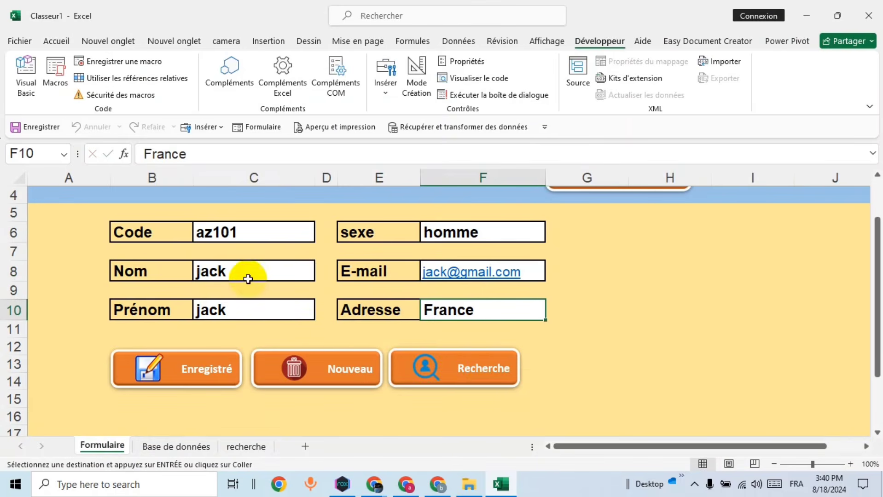
{"action": "left_click", "coordinate": [436, 355]}
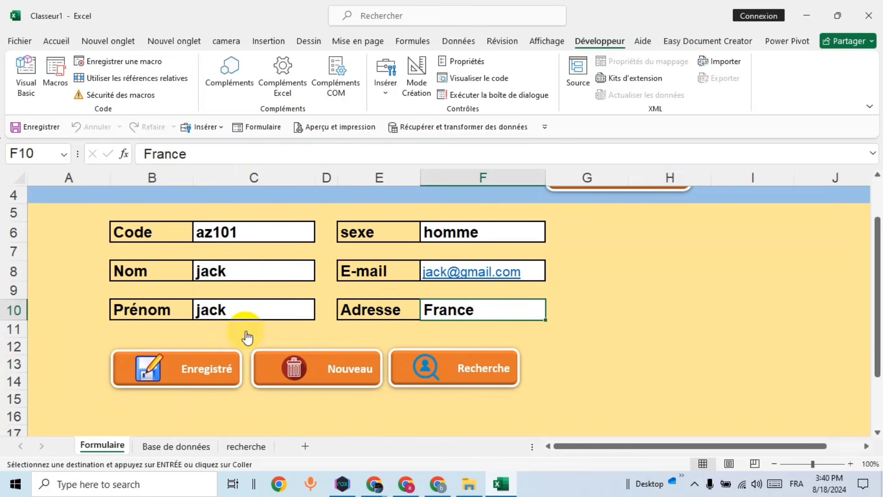
{"action": "left_click", "coordinate": [179, 445]}
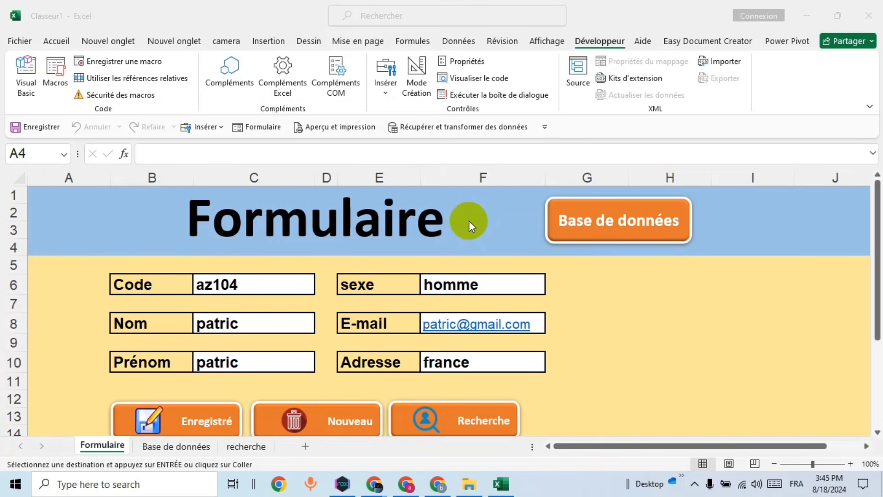
Step: Save the workbook in Documents as macro-enabled (*.xlsm) file 'f avec macroxlsm.xlsm'
{"action": "left_click", "coordinate": [27, 44]}
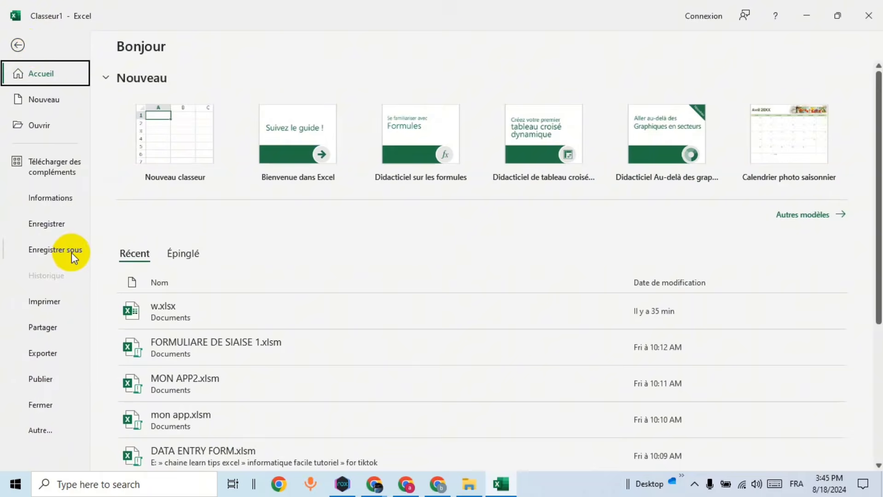
{"action": "left_click", "coordinate": [71, 252]}
{"action": "left_click", "coordinate": [183, 322]}
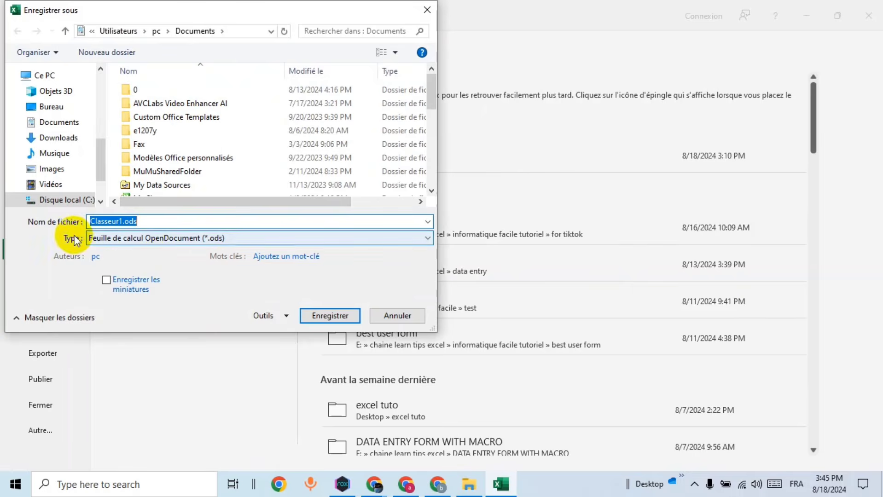
{"action": "left_click", "coordinate": [131, 238]}
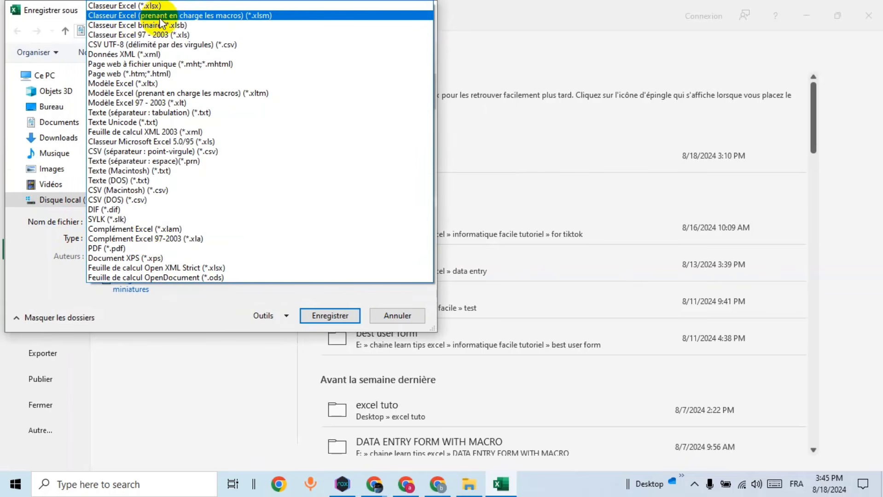
{"action": "left_click", "coordinate": [216, 16]}
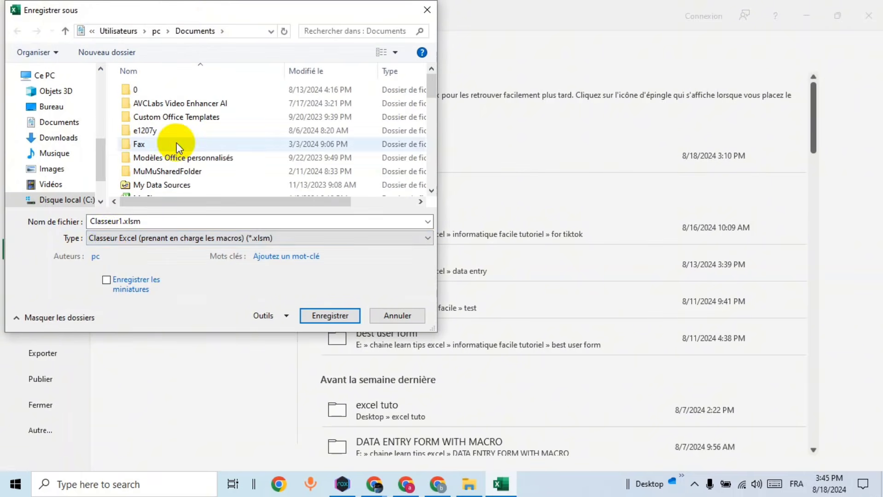
{"action": "double_click", "coordinate": [116, 221]}
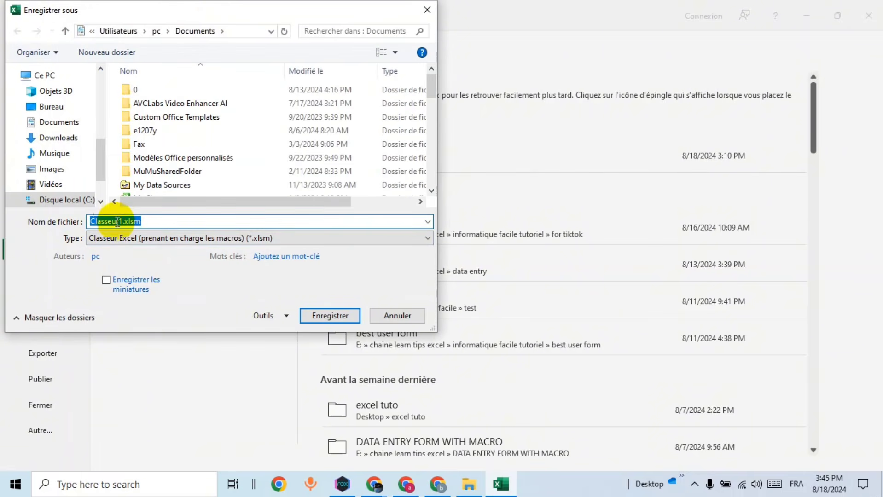
{"action": "double_click", "coordinate": [117, 221]}
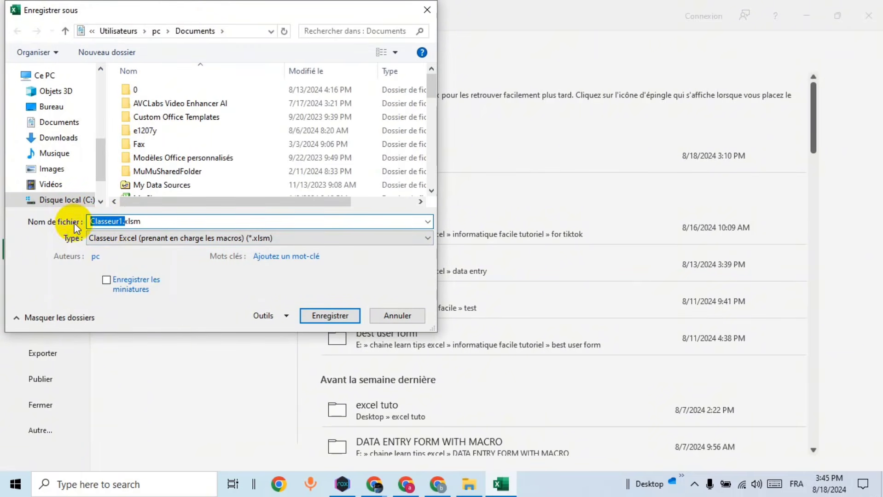
{"action": "type", "text": "f avec macro"}
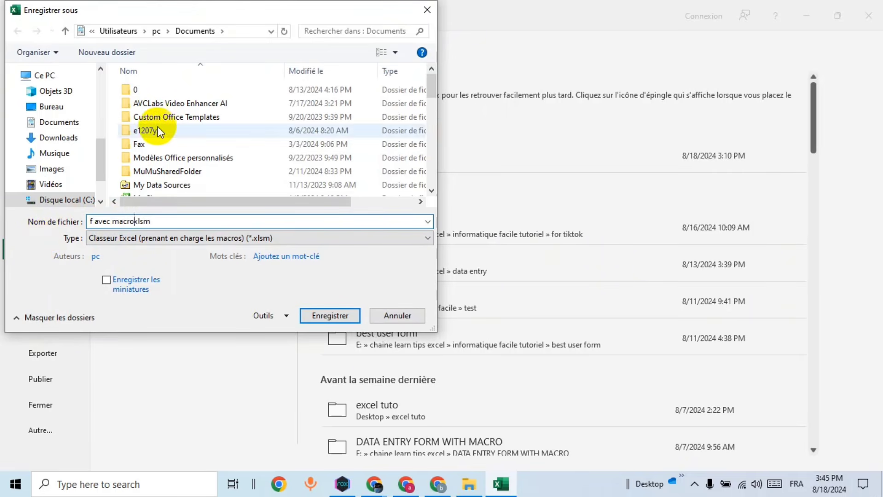
{"action": "left_click", "coordinate": [336, 316]}
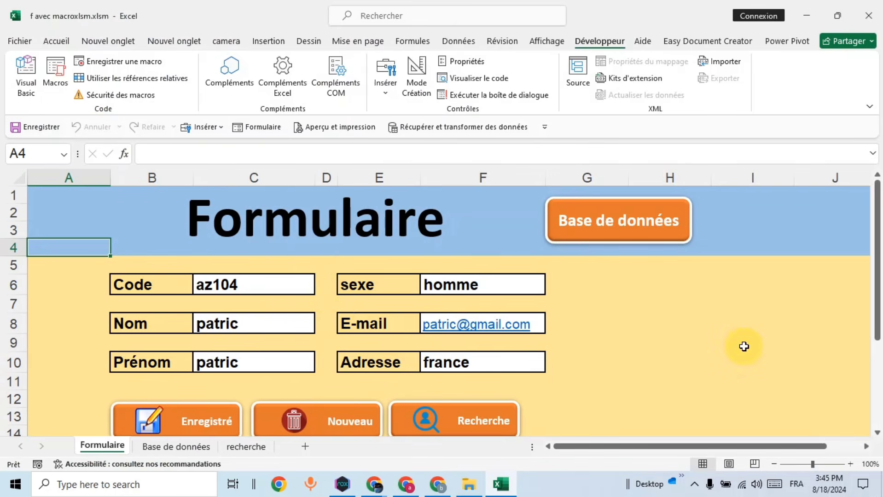
Step: Open Base de données to confirm az104 is listed, return to Formulaire, and clear it with Nouveau
{"action": "scroll", "coordinate": [714, 328], "scroll_direction": "down", "scroll_amount": 1}
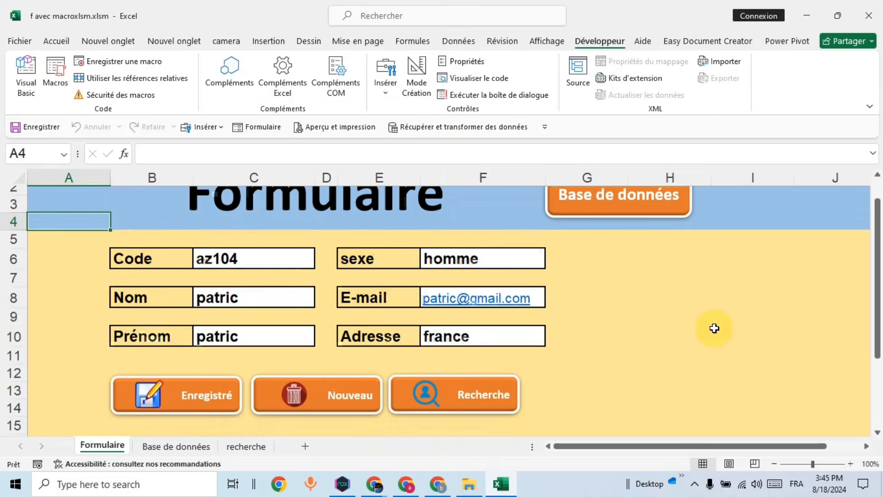
{"action": "scroll", "coordinate": [676, 317], "scroll_direction": "up", "scroll_amount": 1}
{"action": "left_click", "coordinate": [622, 234]}
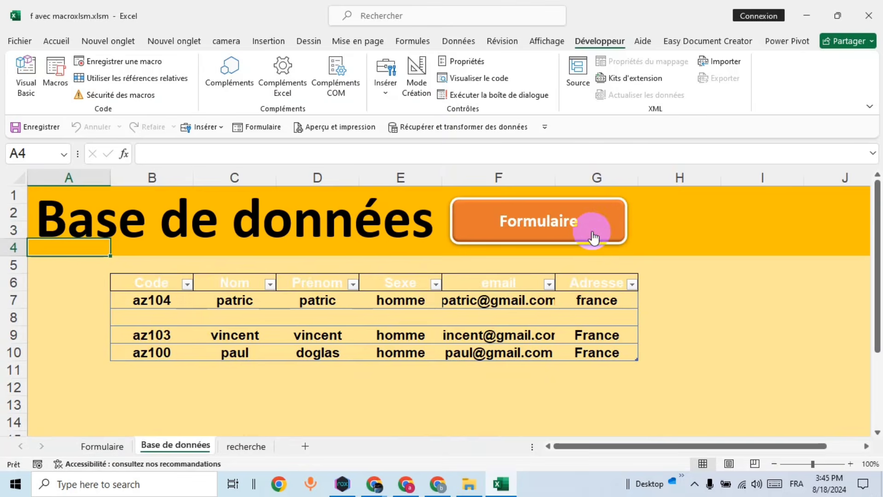
{"action": "left_click", "coordinate": [572, 236]}
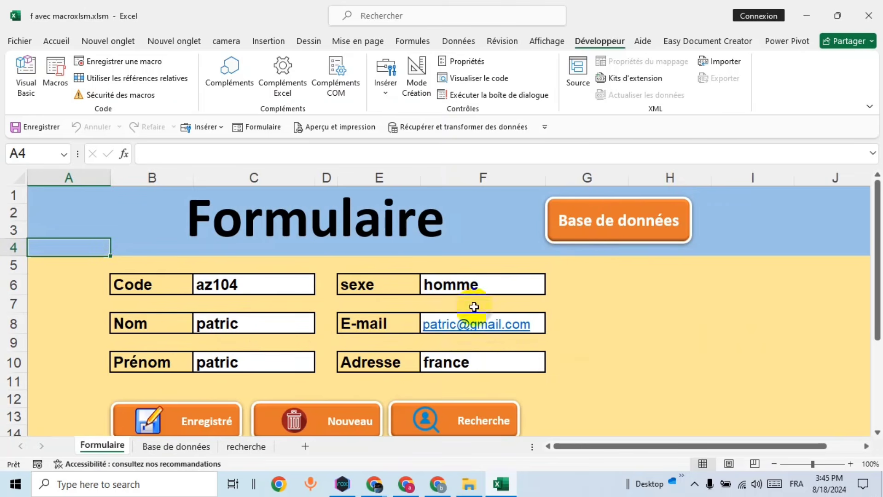
{"action": "left_click", "coordinate": [345, 423]}
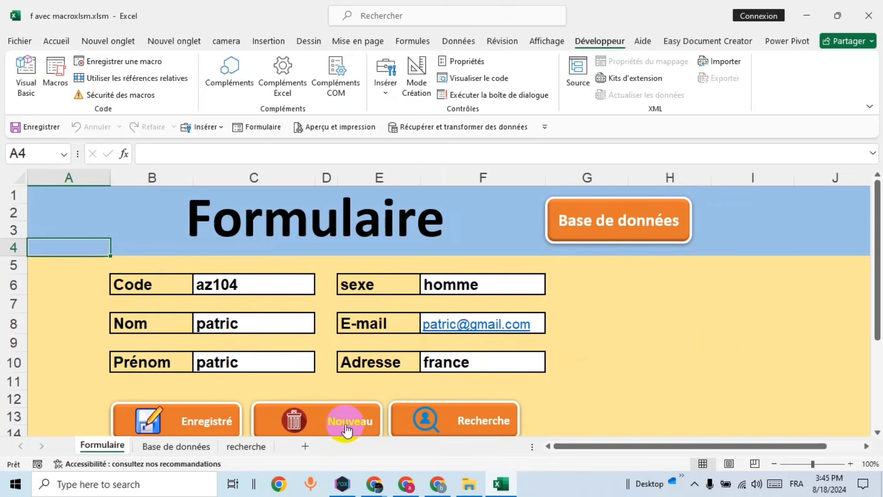